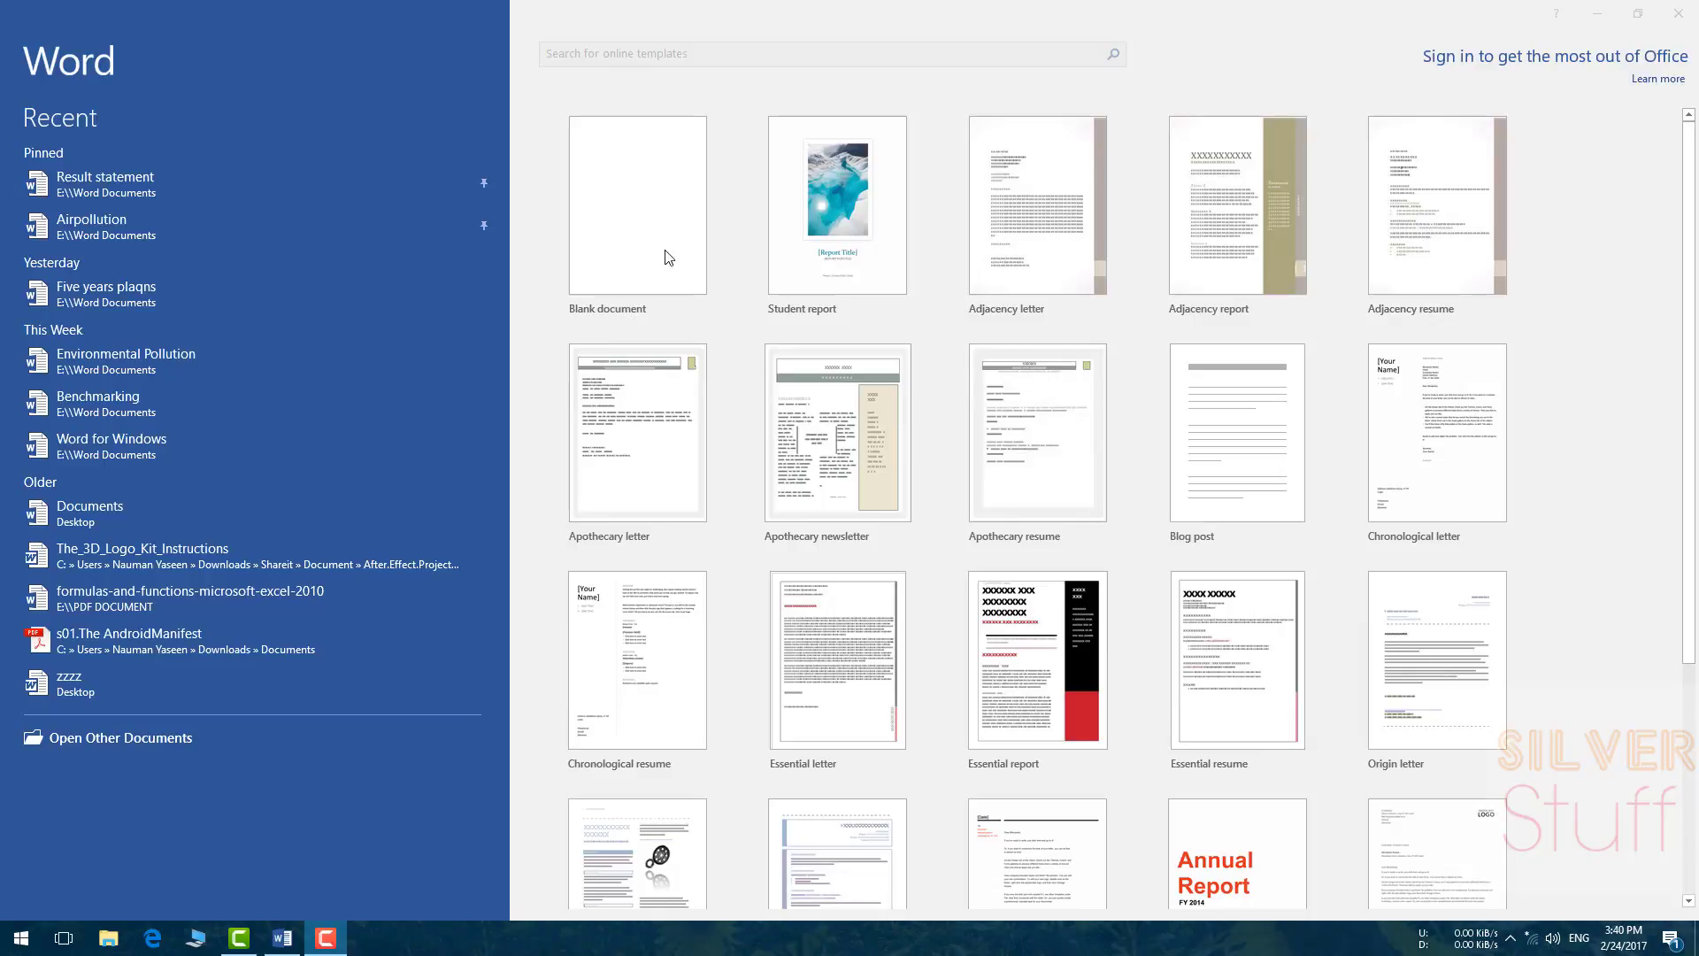
Step: Create Document1 from the Blank document template on the Word start screen
{"action": "double_click", "coordinate": [644, 221]}
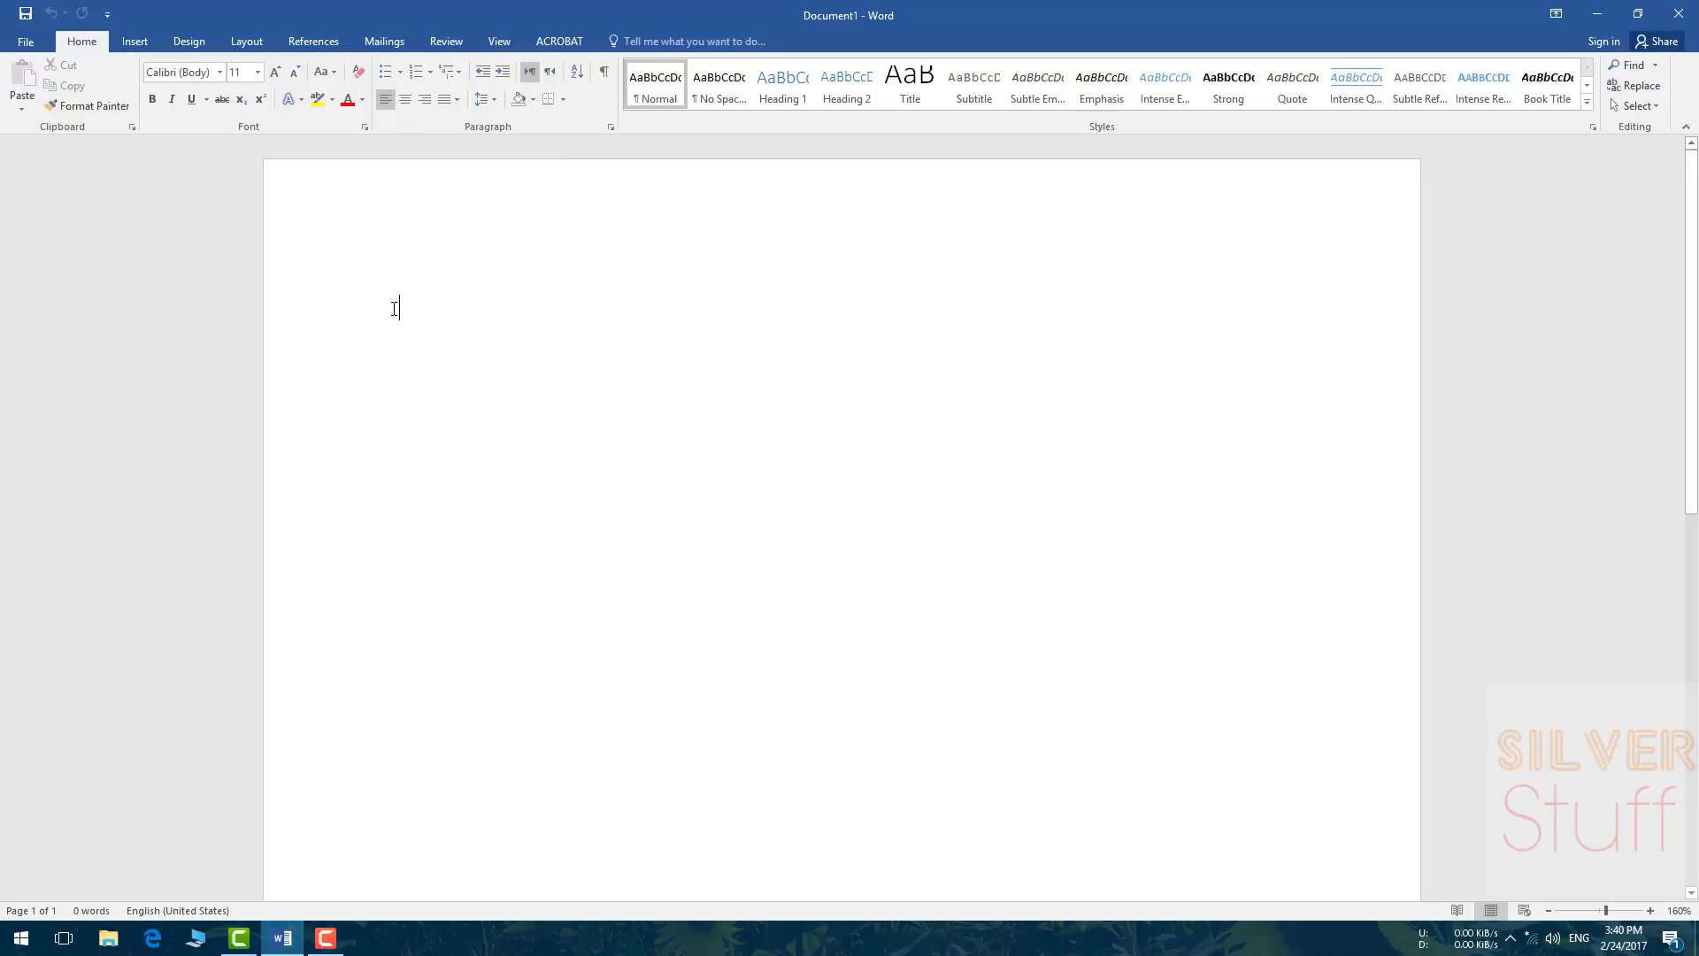
Step: Turn on the Ruler option in the View tab's Show group
{"action": "left_click", "coordinate": [492, 41]}
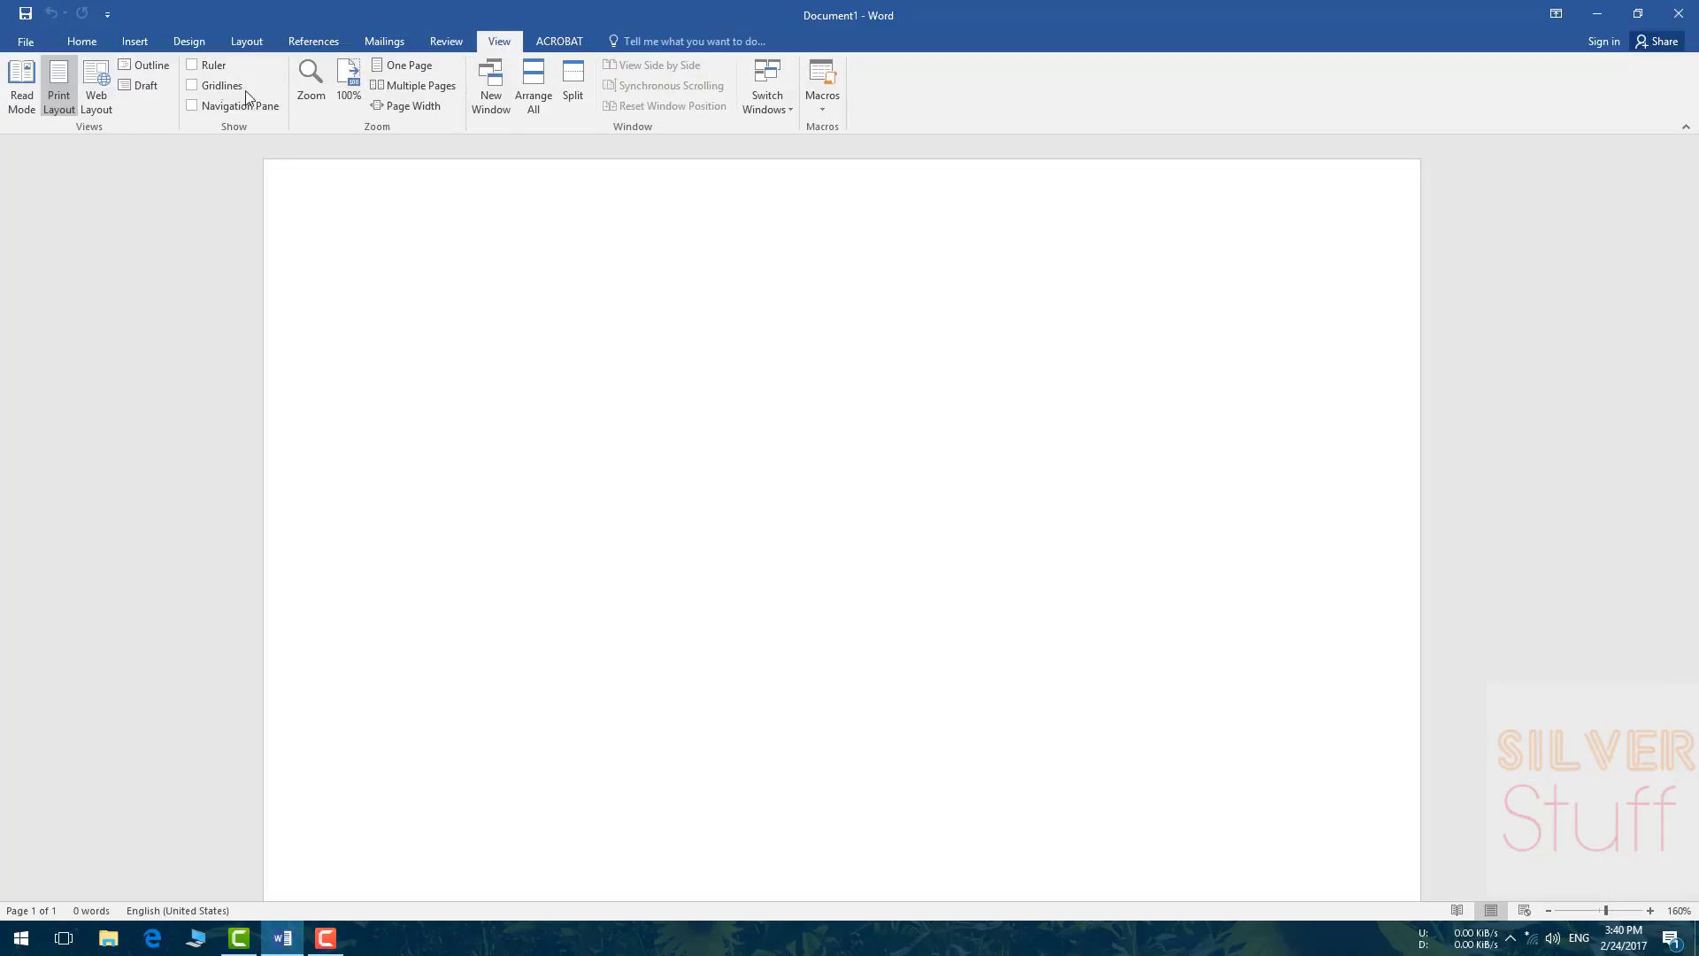
{"action": "left_click", "coordinate": [192, 66]}
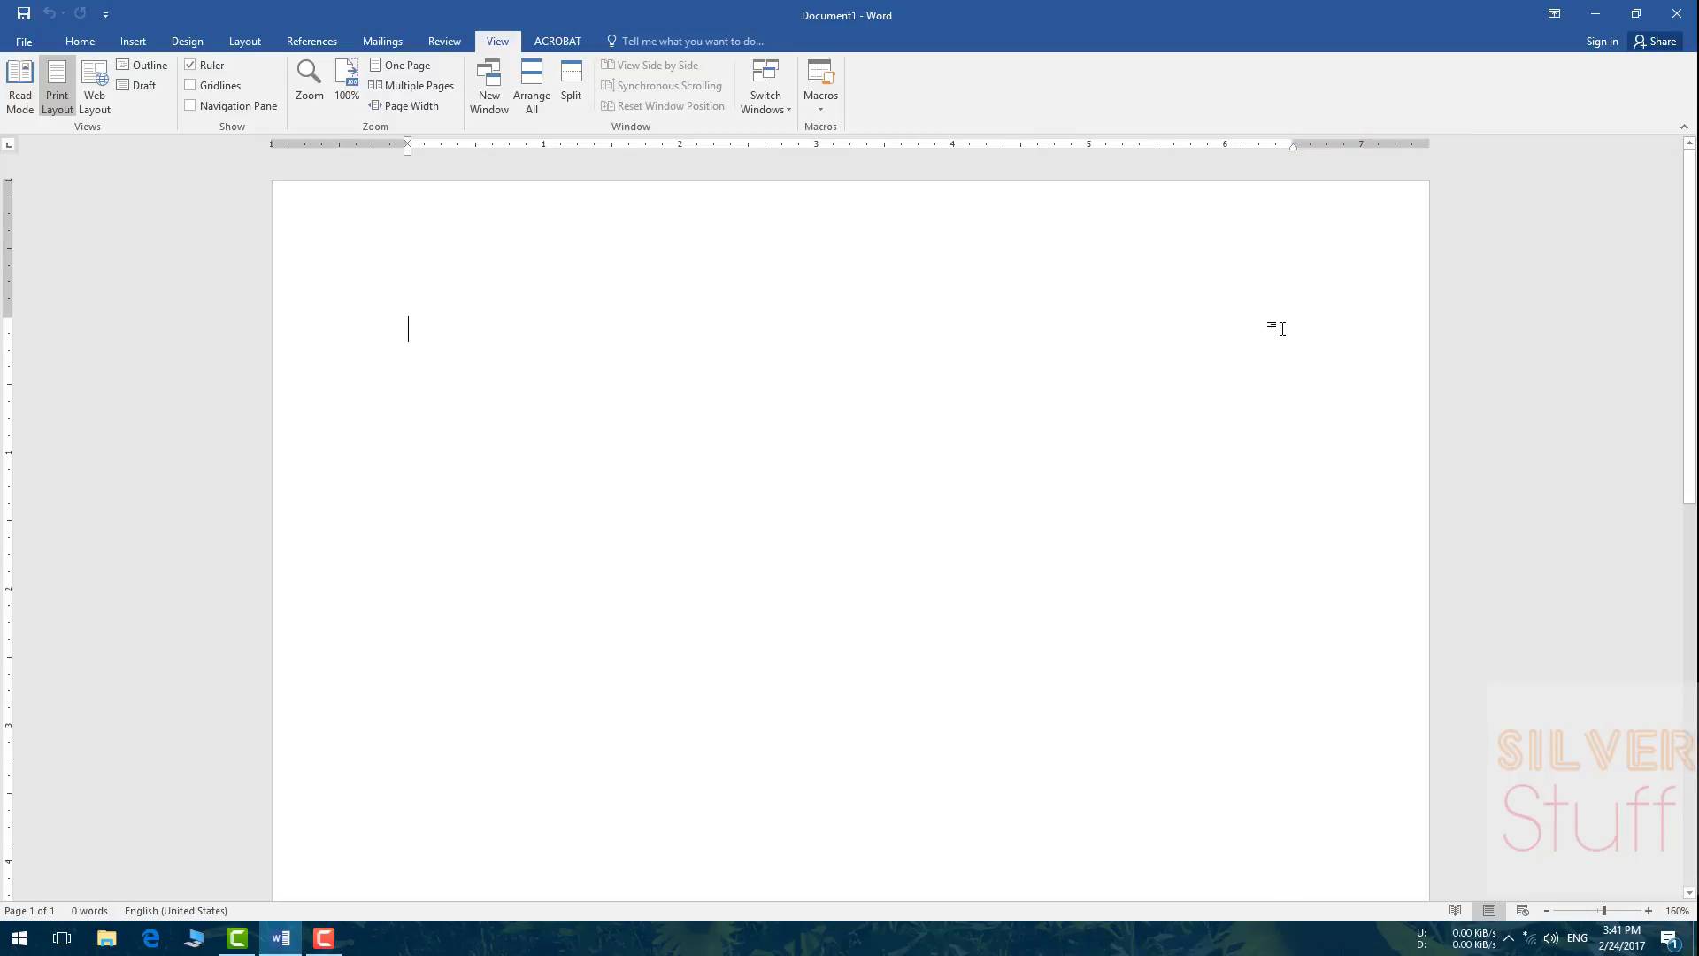
{"action": "scroll", "coordinate": [1286, 323], "scroll_direction": "down", "scroll_amount": 9}
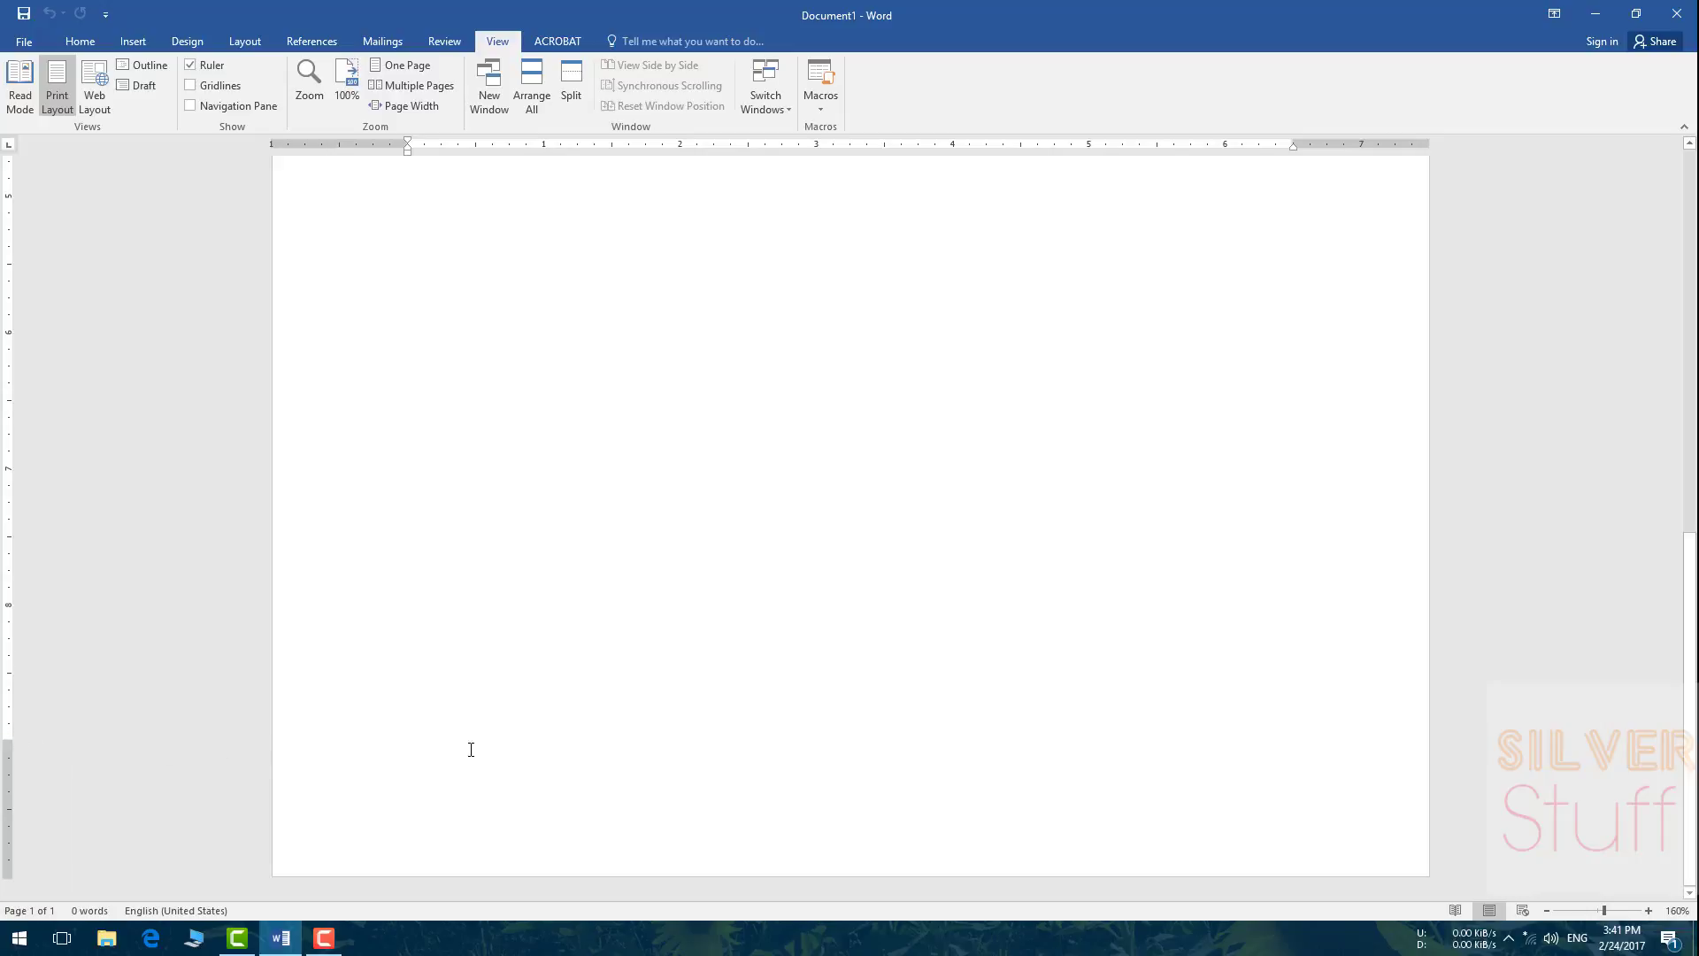
{"action": "scroll", "coordinate": [527, 534], "scroll_direction": "up", "scroll_amount": 6}
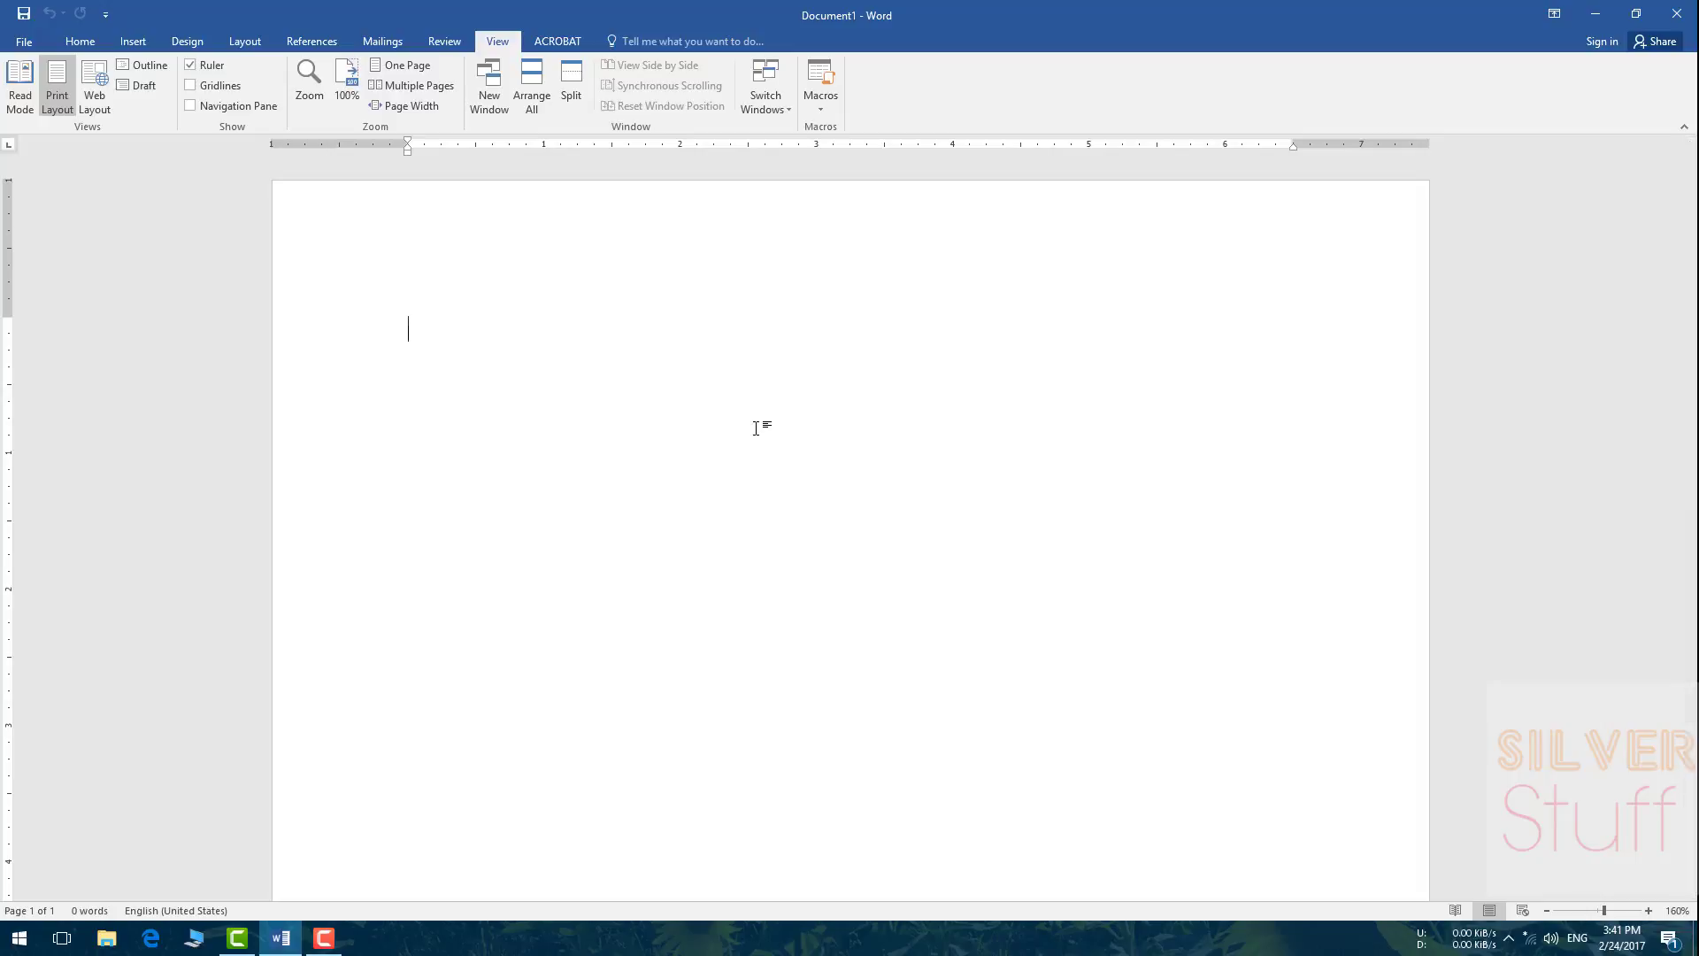
Step: Type the Photosynthesis definition about green plants making food from water and carbondioxide
{"action": "type", "text": "p"}
{"action": "key", "text": "BackSpace"}
{"action": "type", "text": "Photosynthesis"}
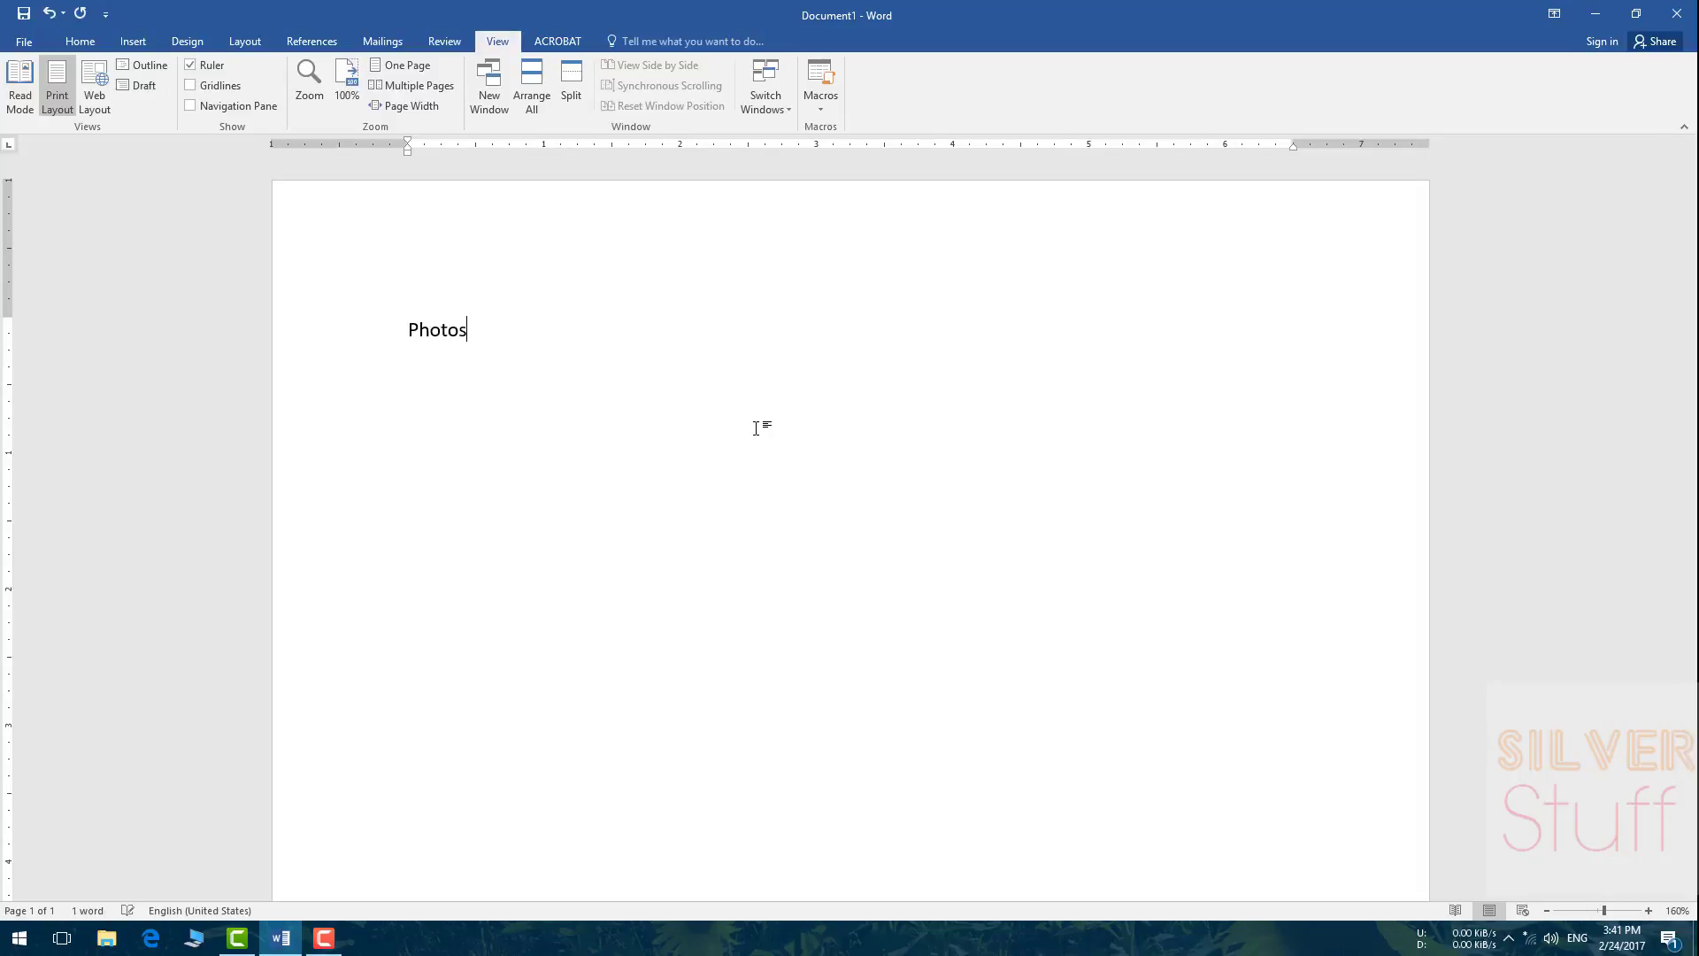
{"action": "type", "text": ": The process by "}
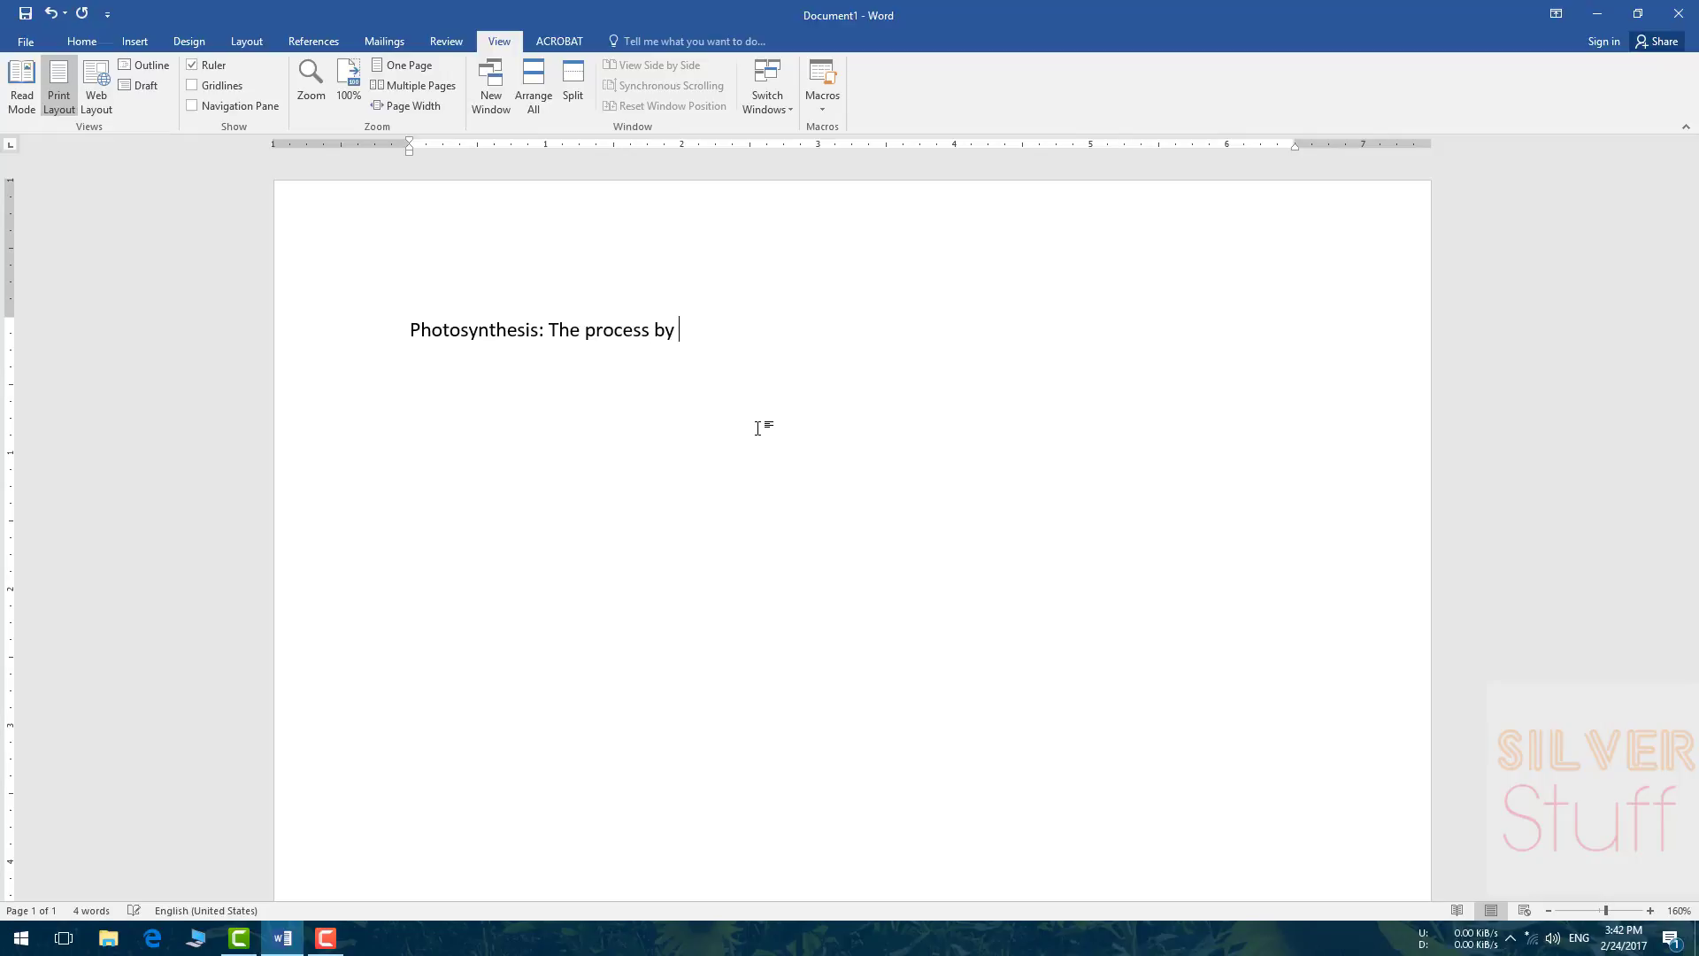
{"action": "type", "text": "which green plants prepare the"}
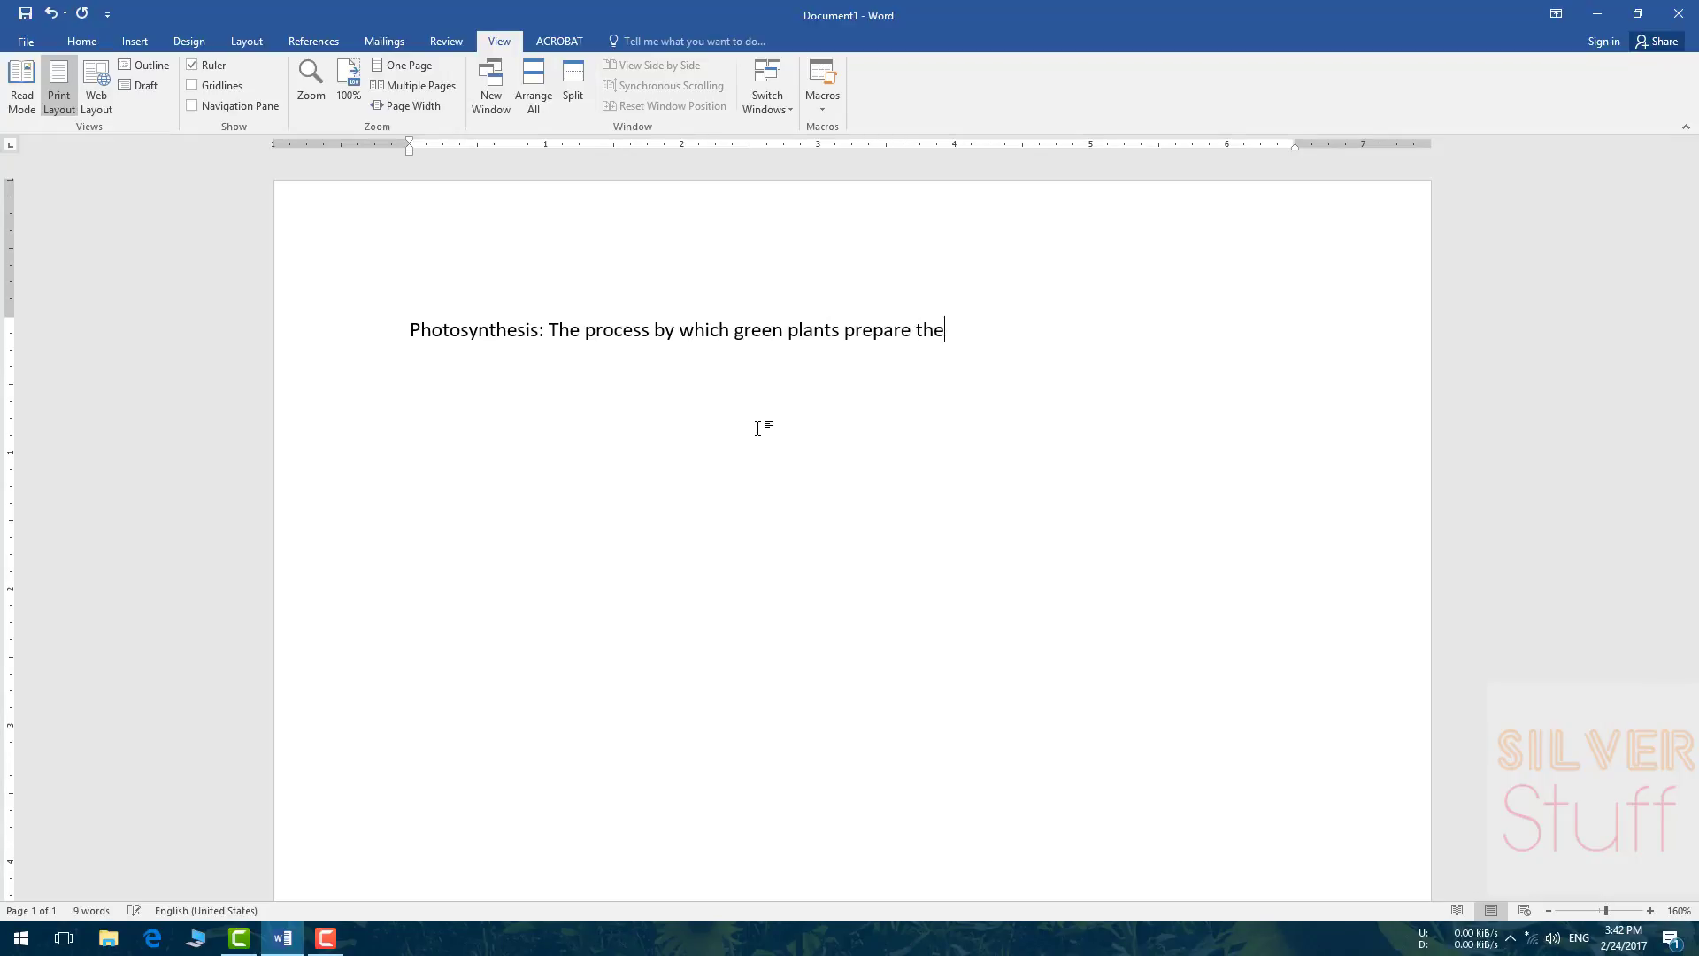
{"action": "type", "text": "ir food in the presence of sunli"}
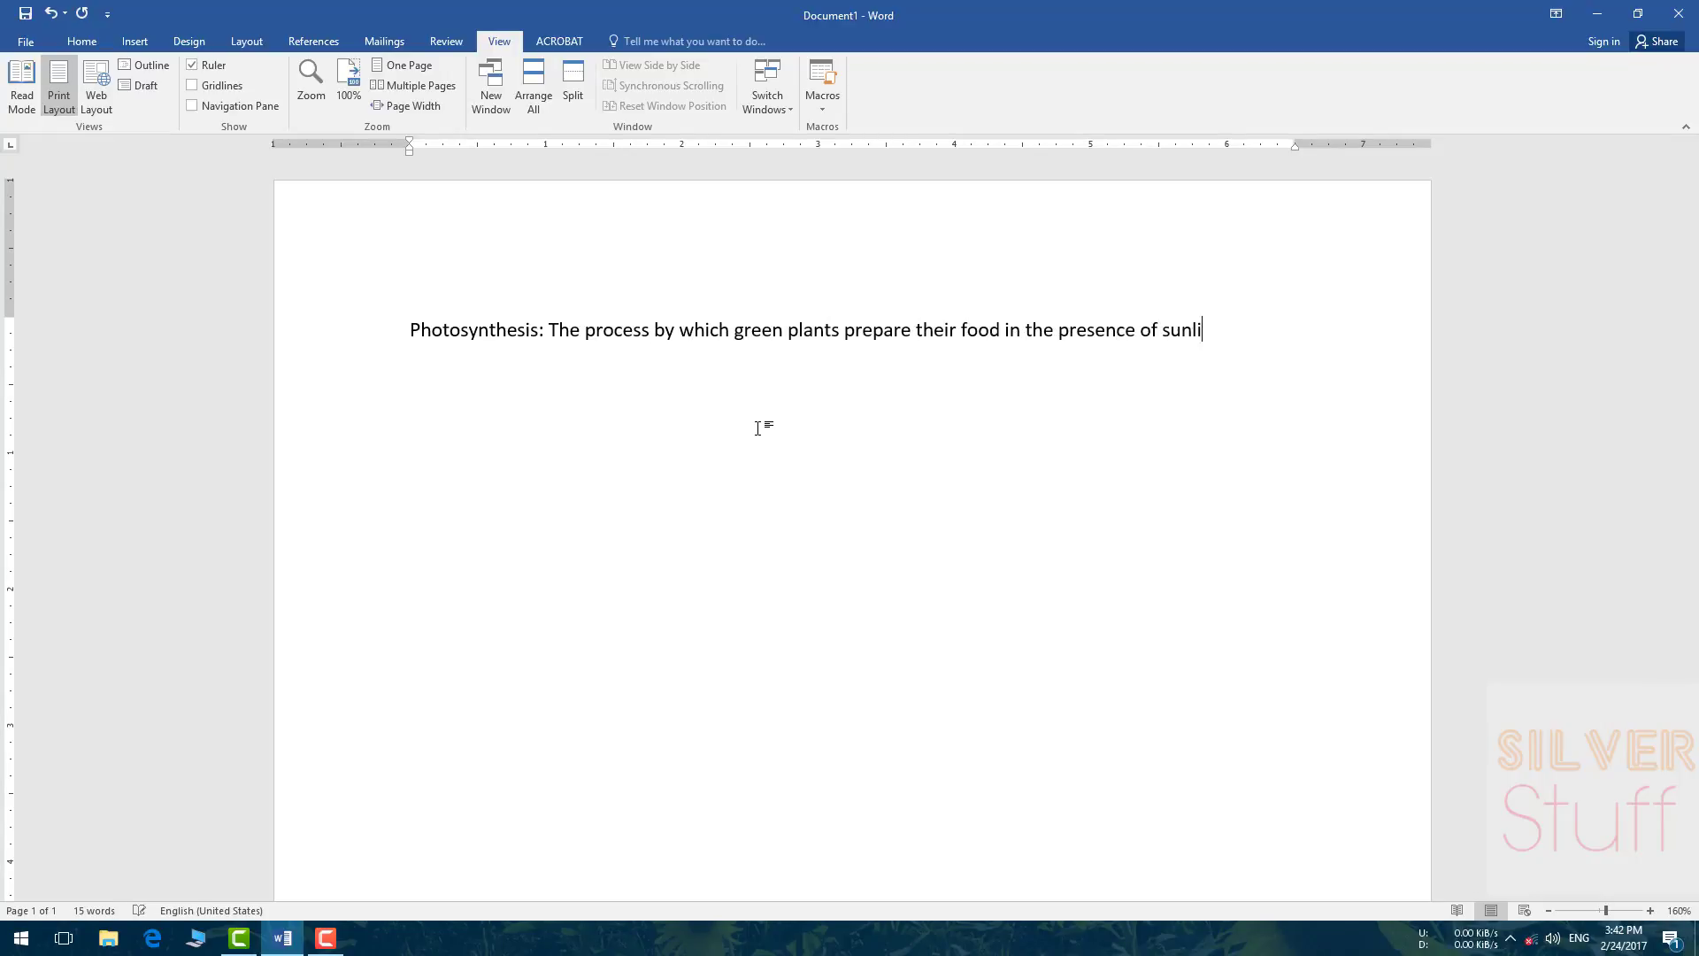
{"action": "type", "text": "ght using raw material li"}
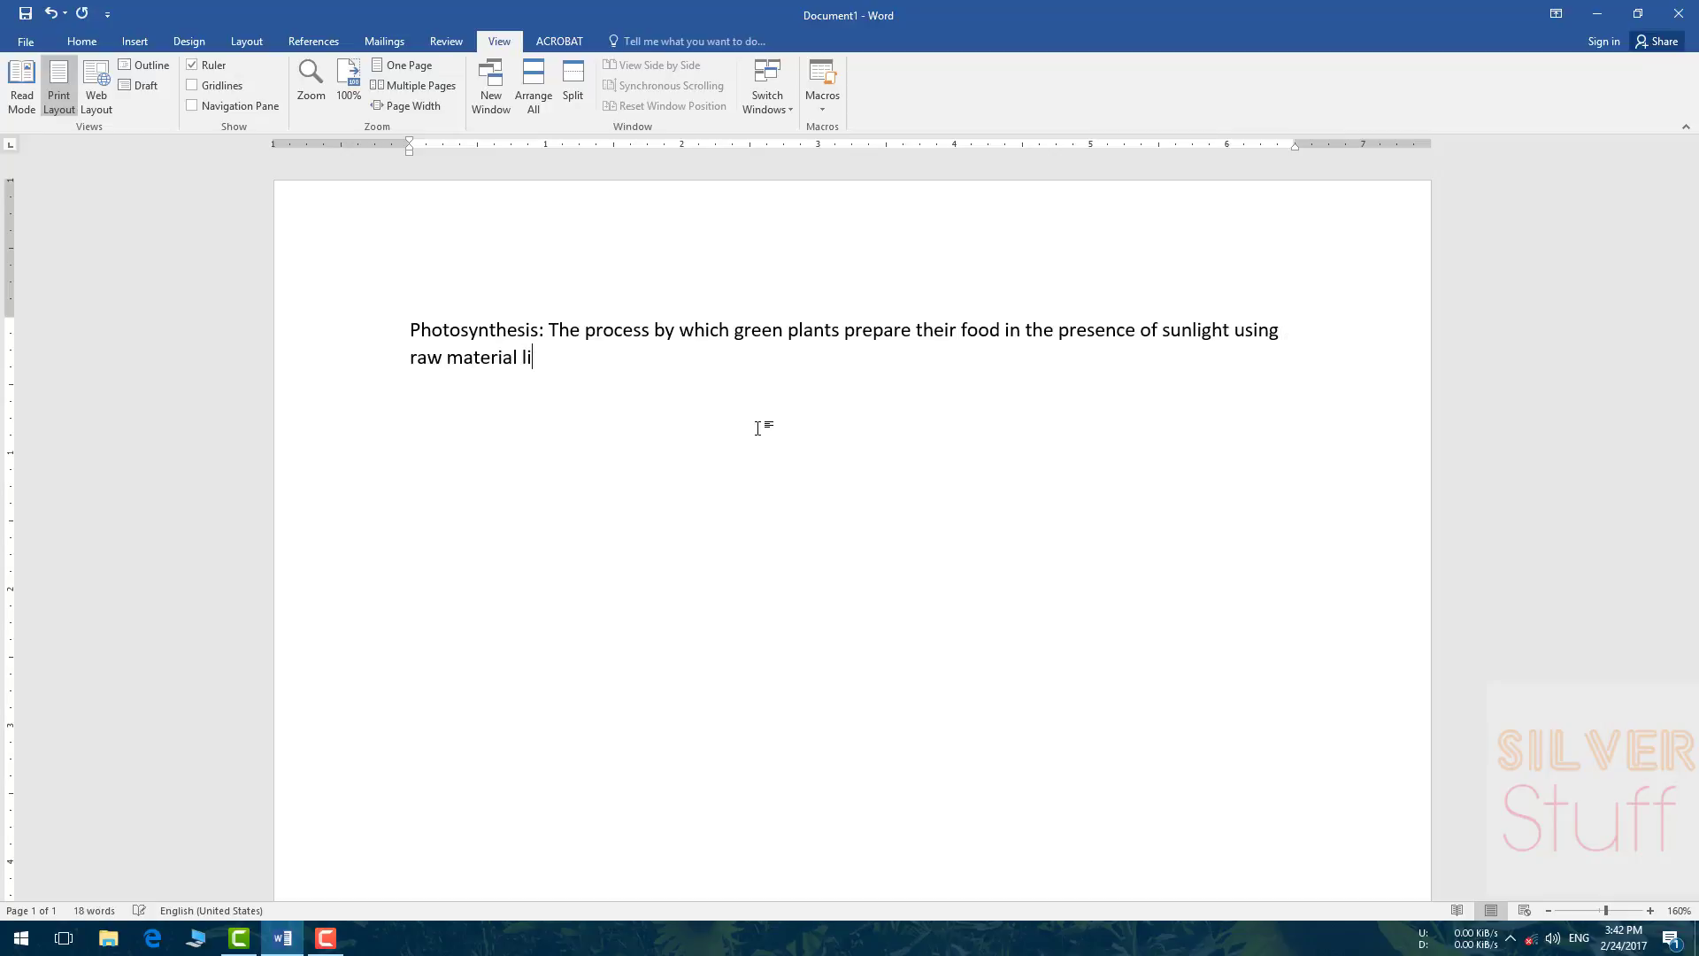
{"action": "type", "text": "ke water and carbondi"}
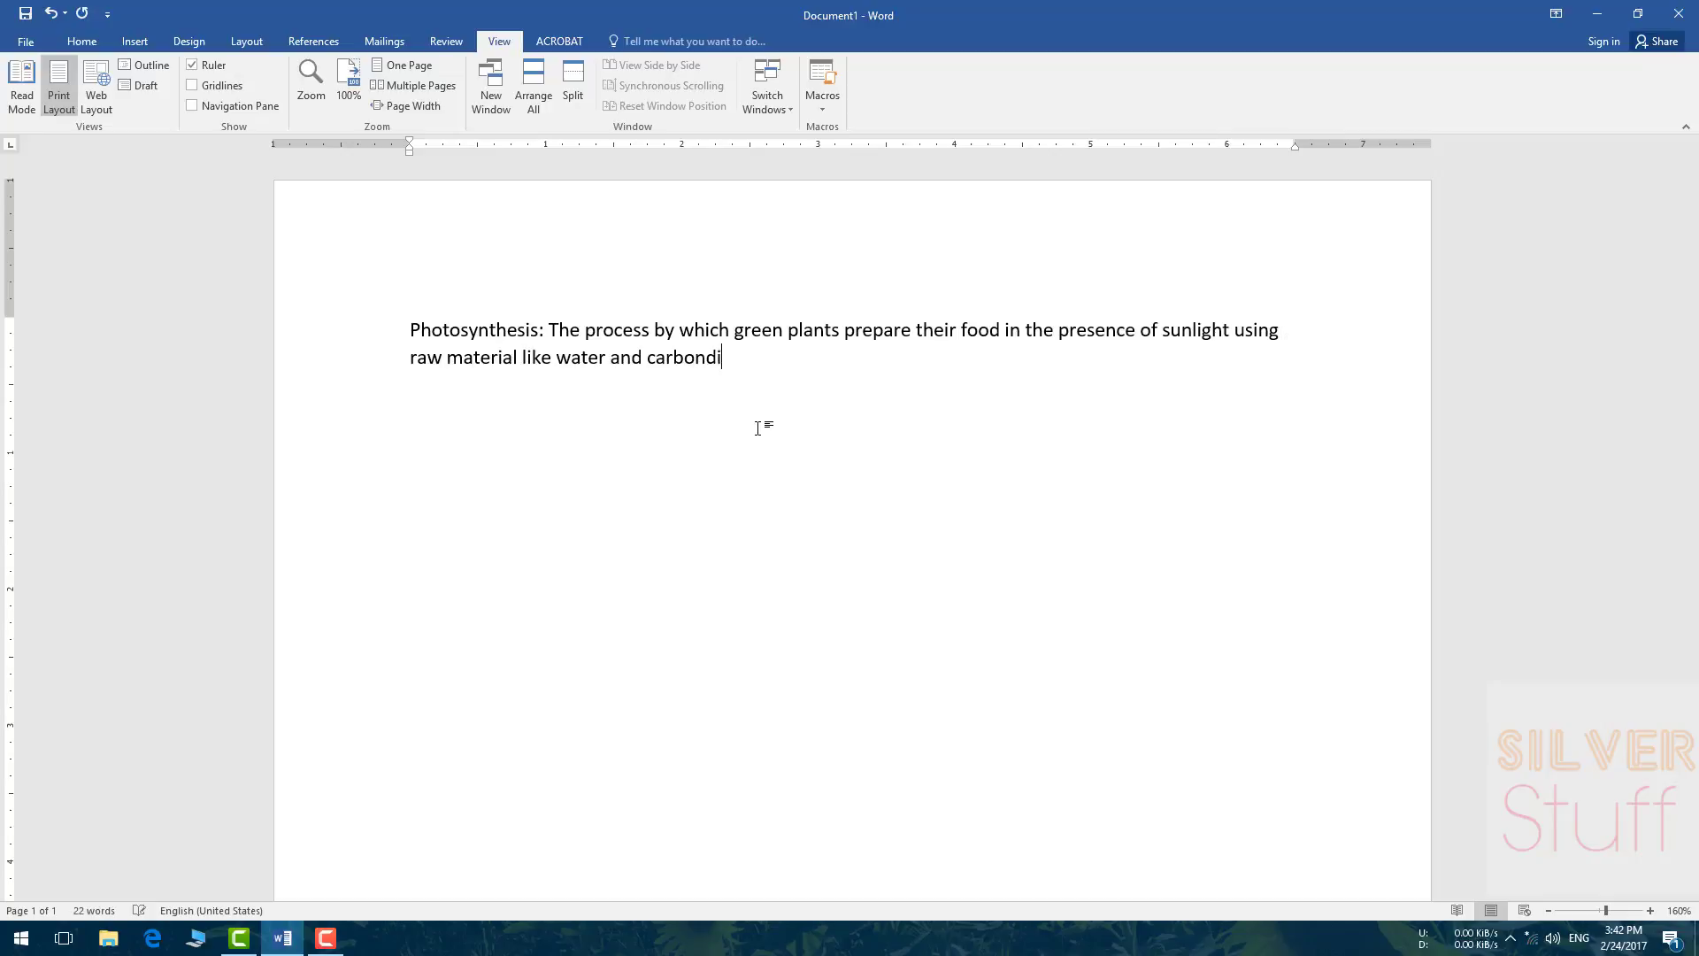
{"action": "type", "text": "oxide."}
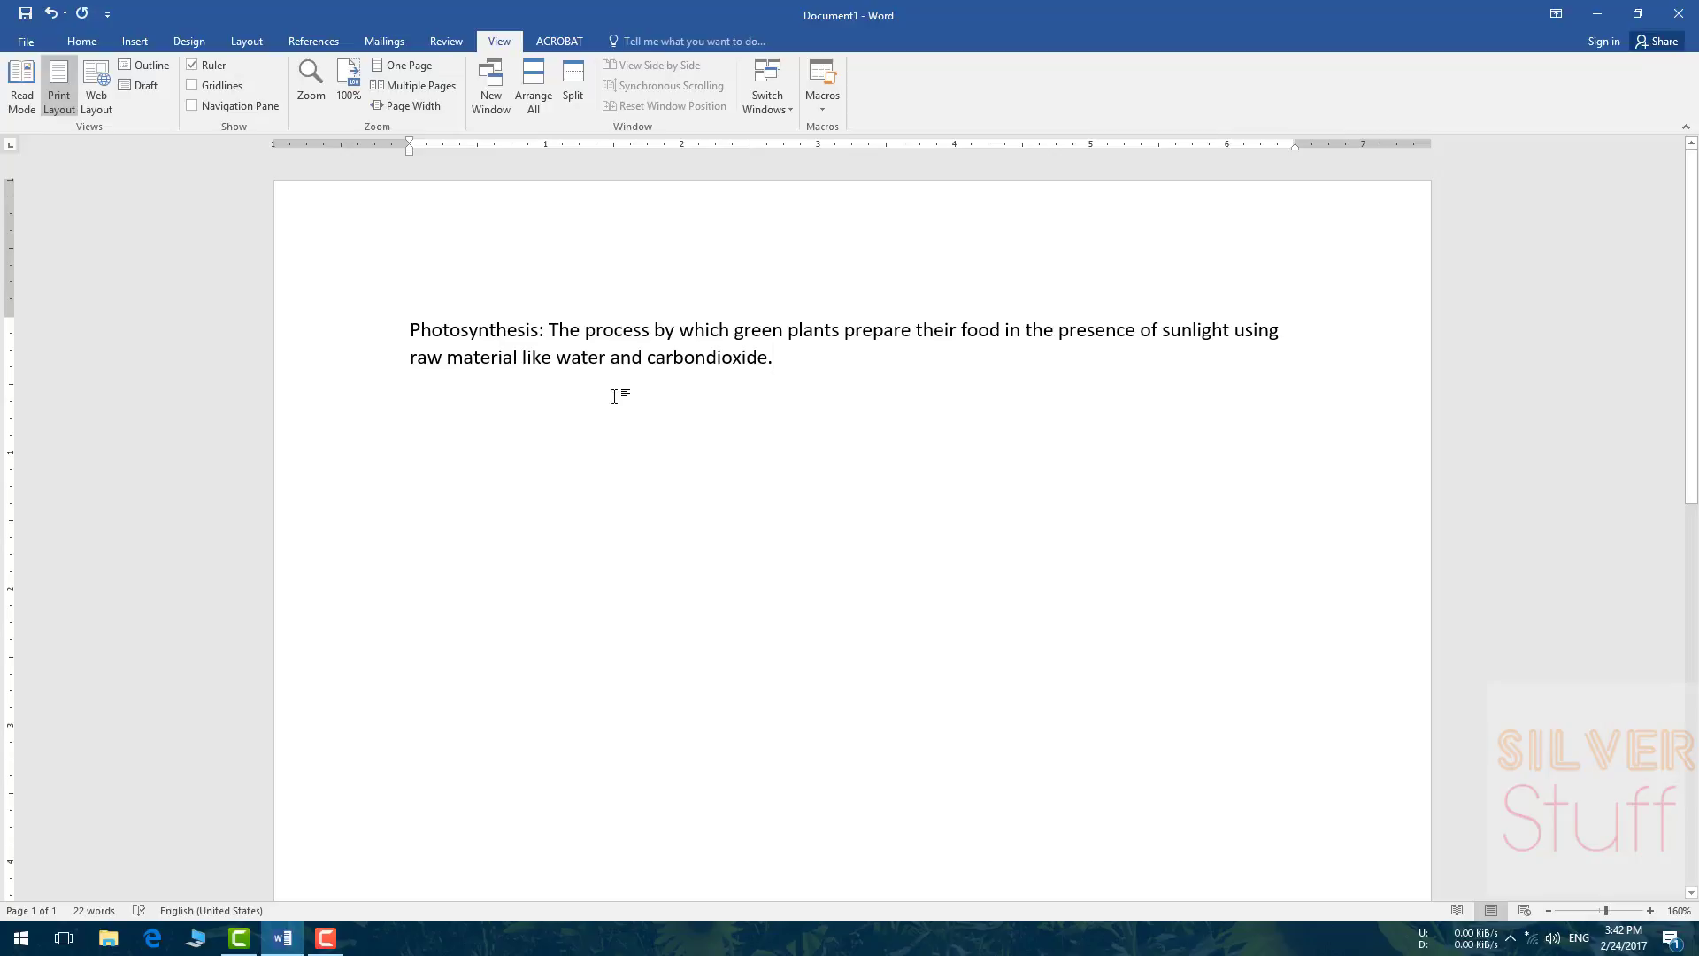
{"action": "left_click", "coordinate": [689, 389]}
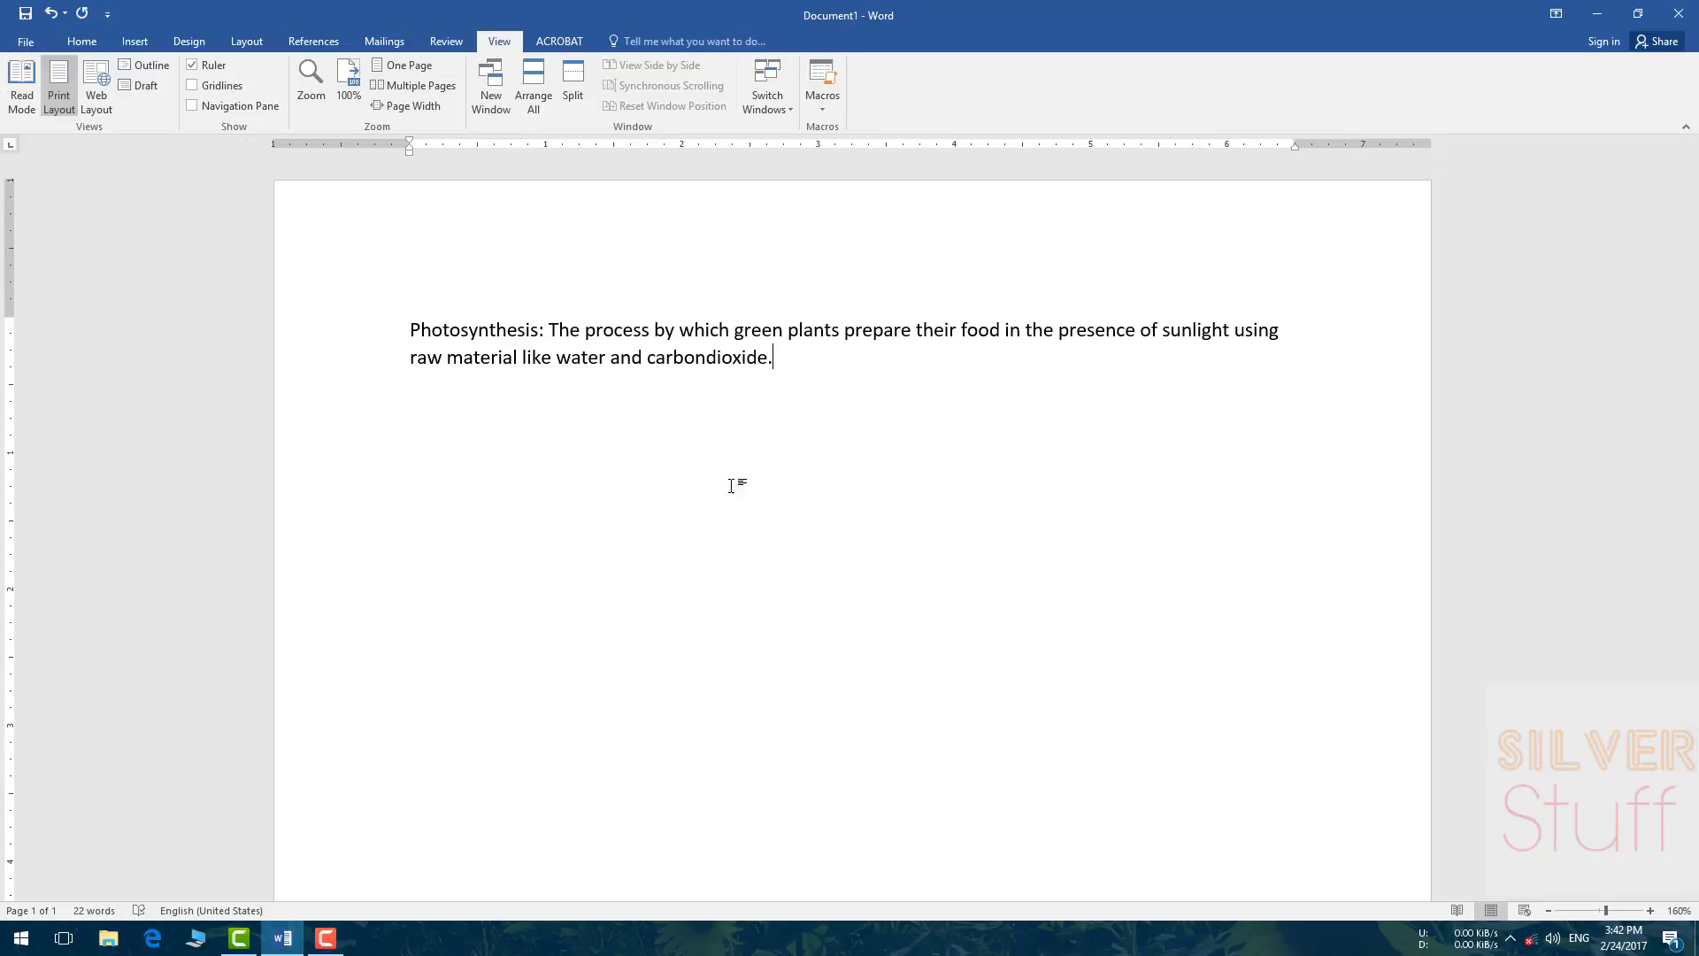
Step: Bring up the Save As dialog through Browse, with Photosynthesis proposed as the file name
{"action": "left_click", "coordinate": [26, 44]}
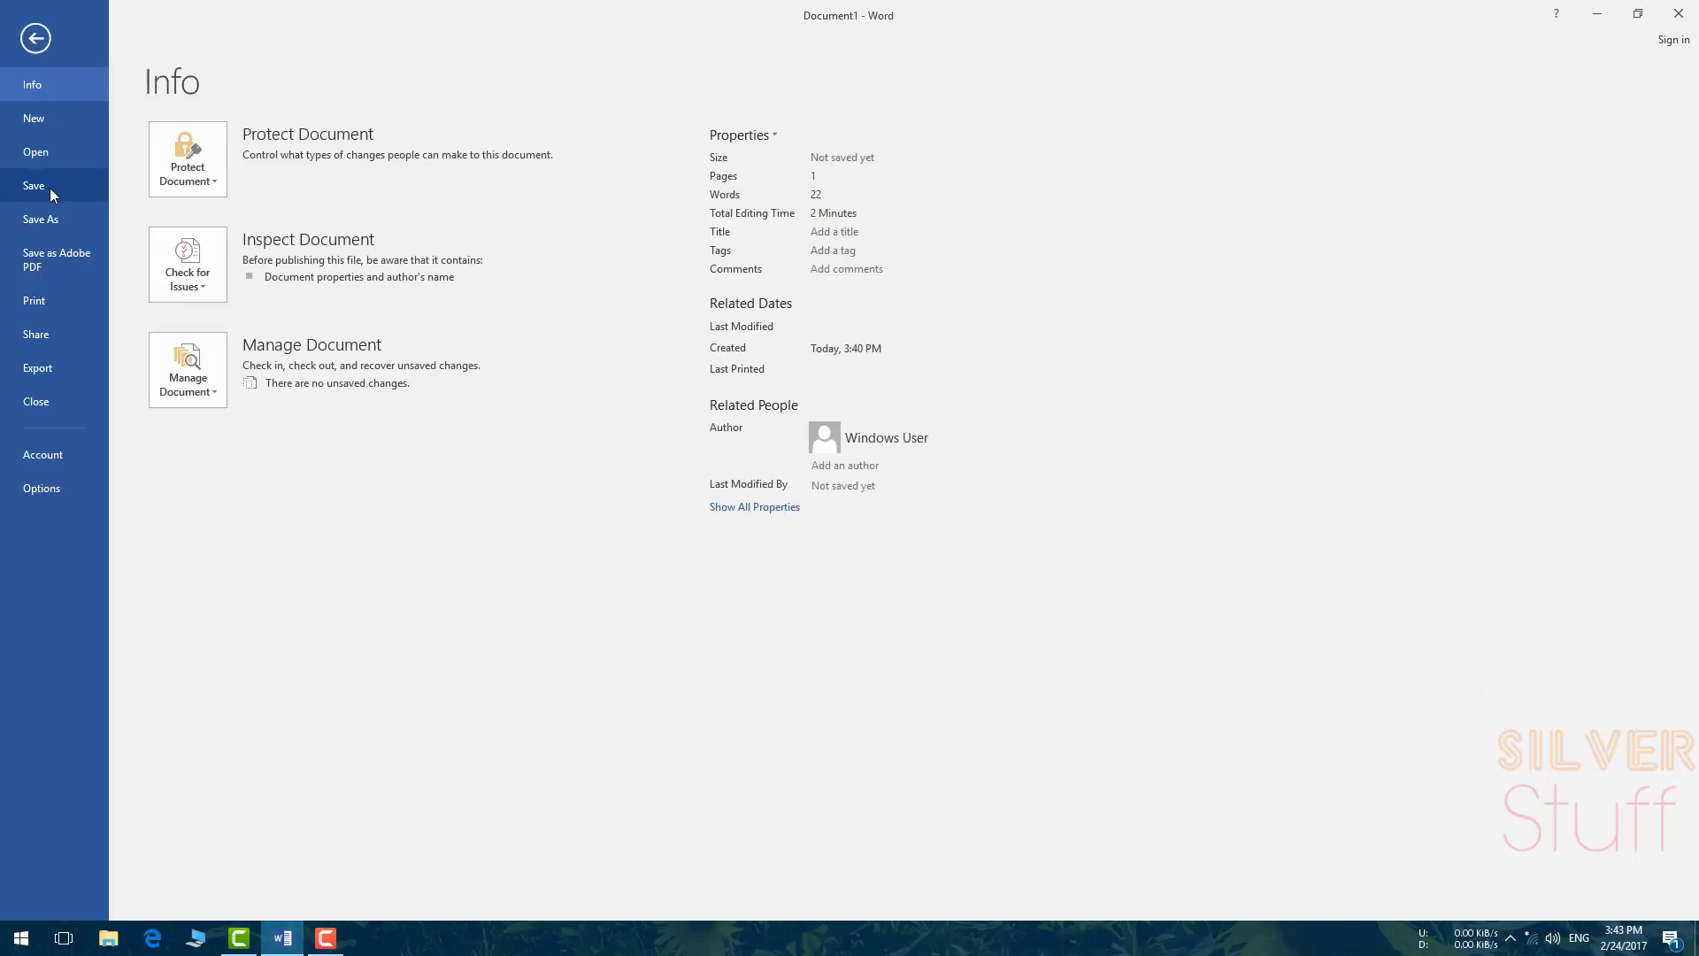
{"action": "left_click", "coordinate": [49, 188]}
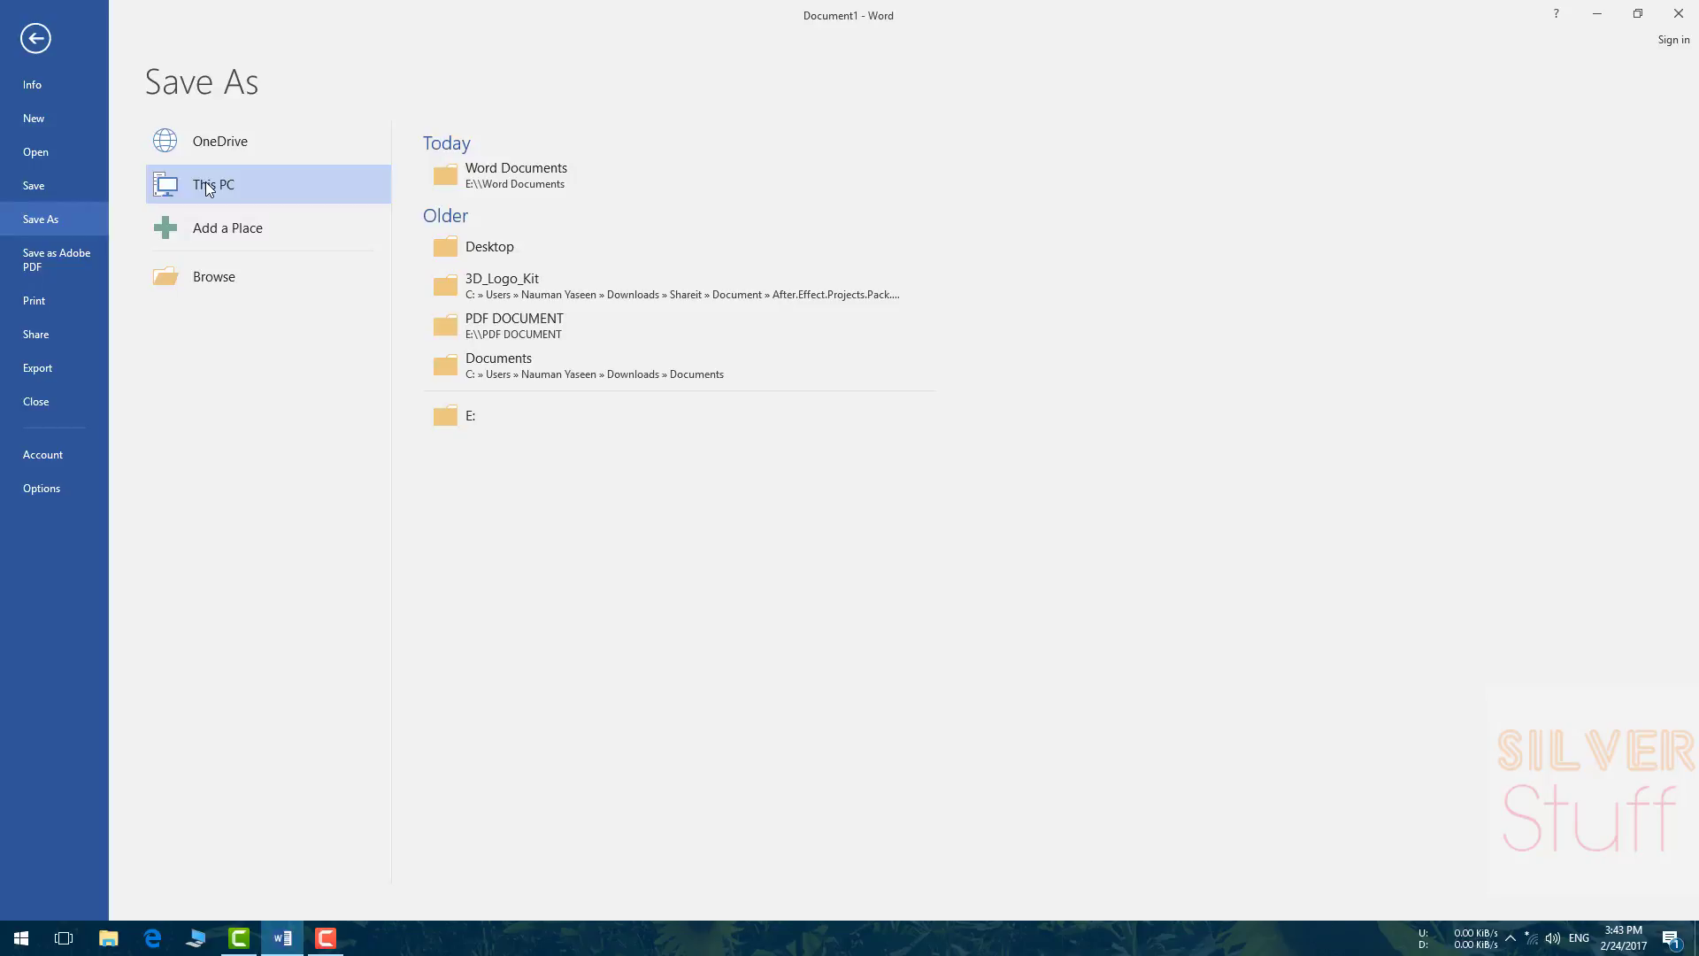
{"action": "left_click", "coordinate": [218, 234]}
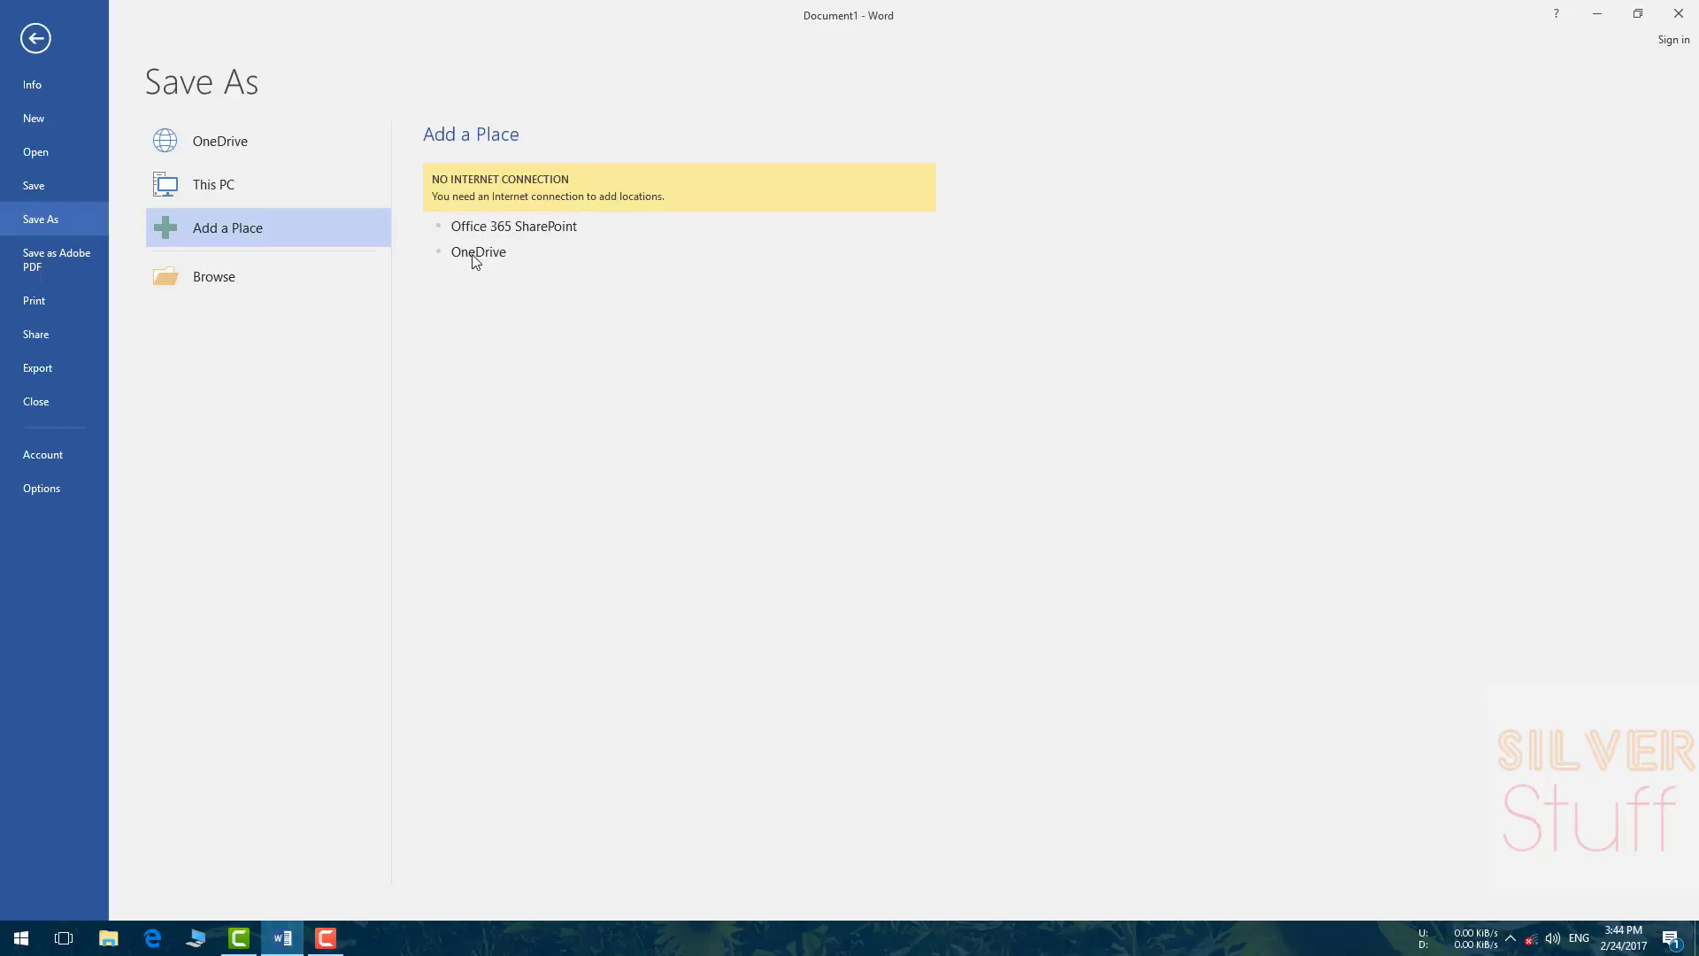
{"action": "left_click", "coordinate": [226, 276]}
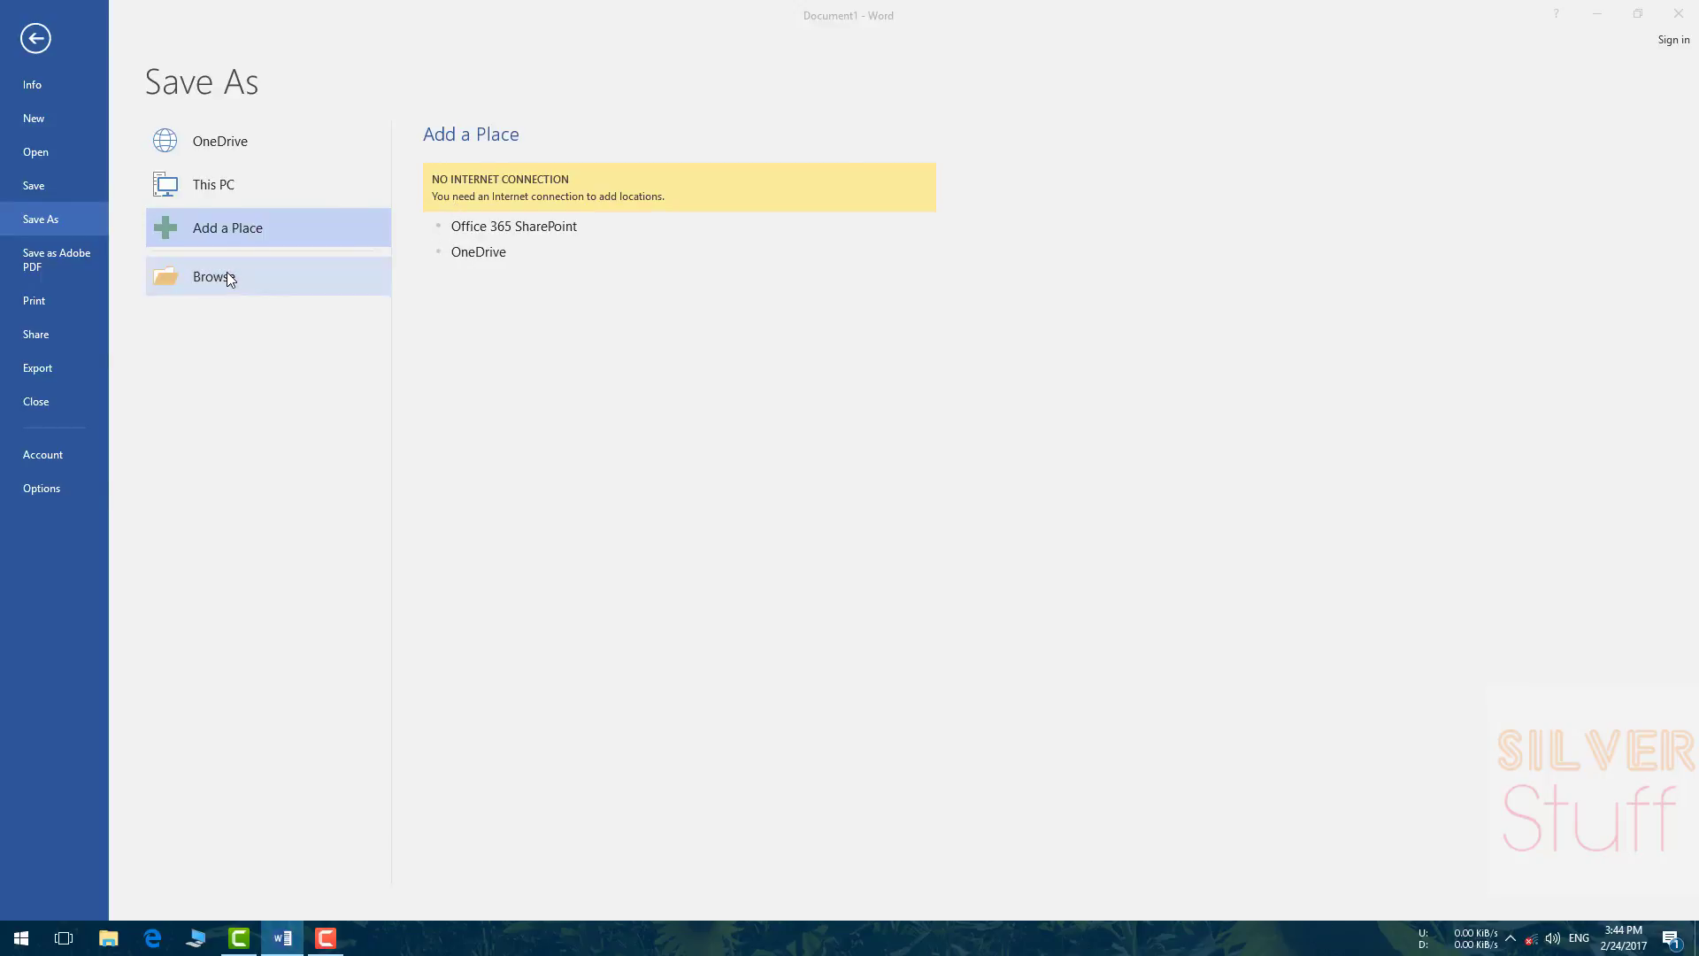
{"action": "mouse_move", "coordinate": [285, 12]}
{"action": "left_mouse_down"}
{"action": "mouse_move", "coordinate": [620, 161]}
{"action": "mouse_move", "coordinate": [603, 135]}
{"action": "left_mouse_up"}
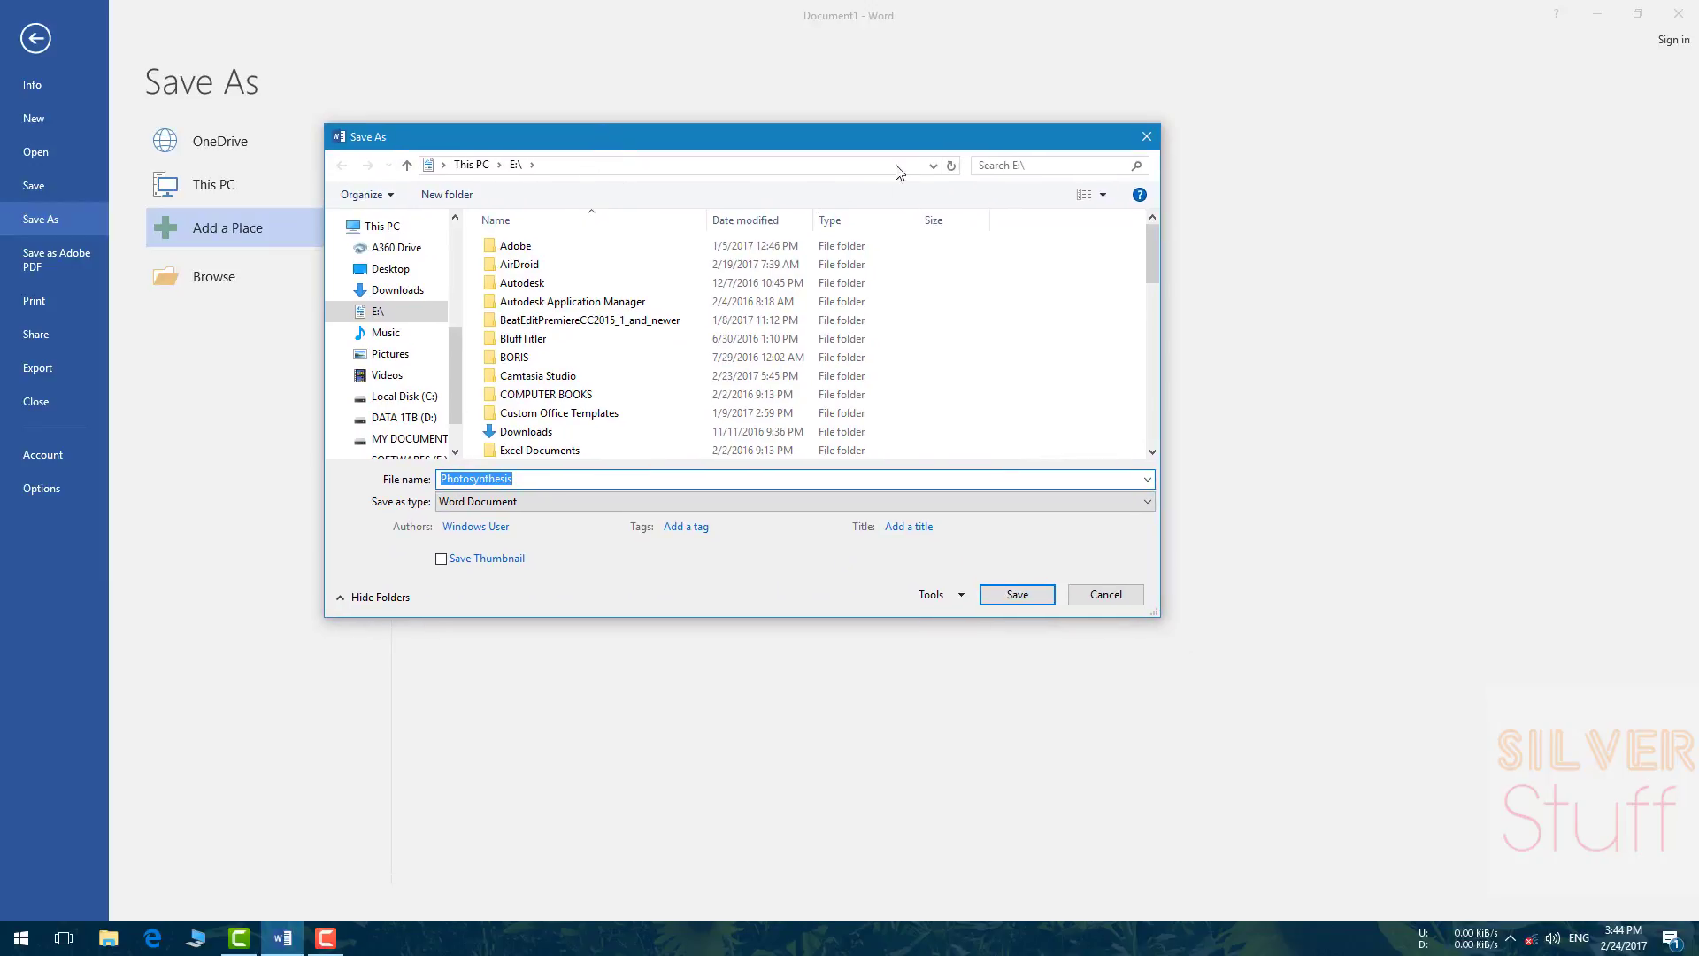
Step: Navigate the Save As dialog into the E:\Word Documents folder
{"action": "left_click", "coordinate": [934, 165]}
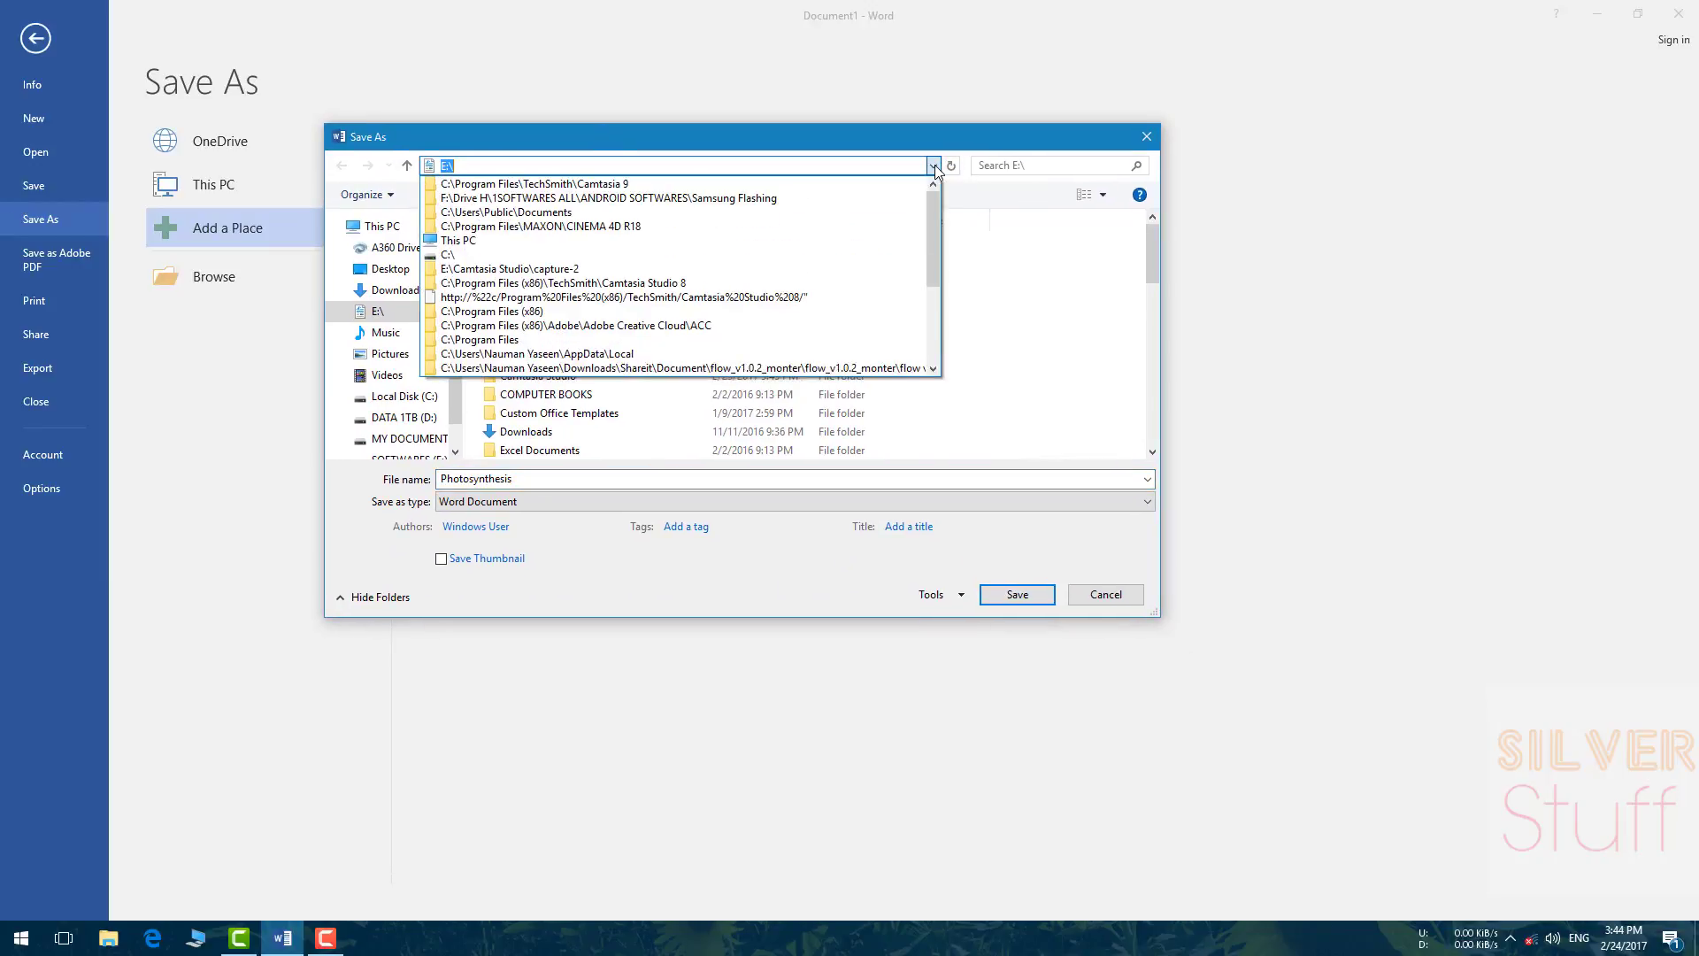
{"action": "left_click", "coordinate": [933, 165]}
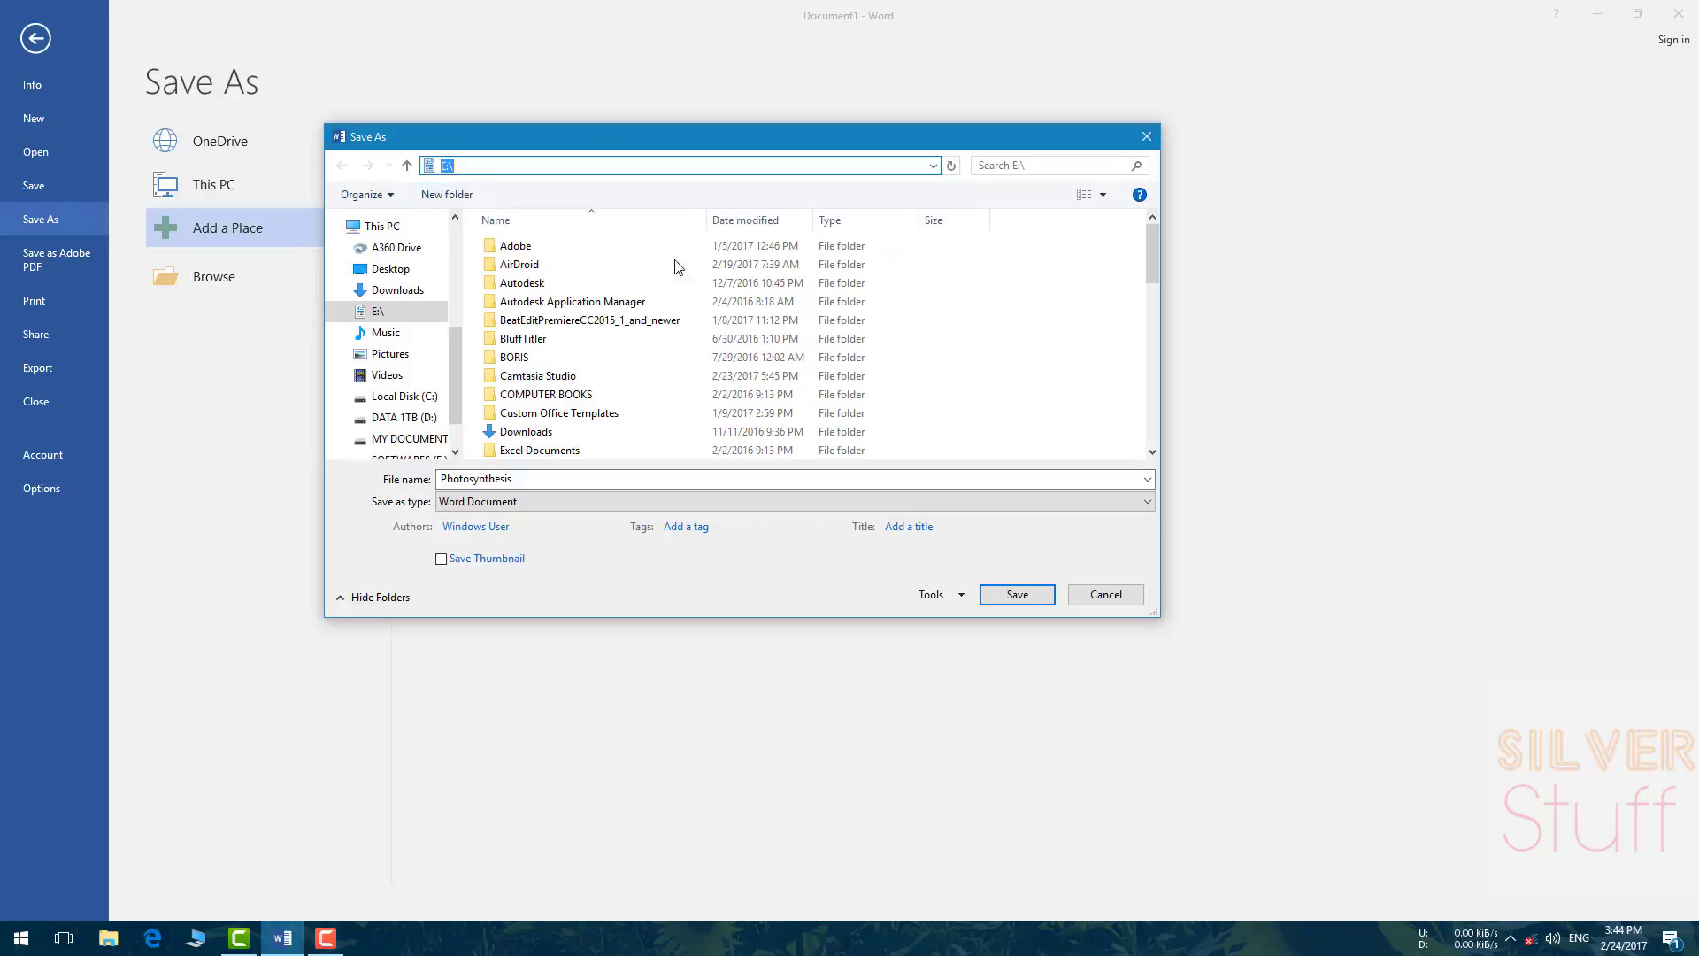
{"action": "left_click", "coordinate": [971, 357]}
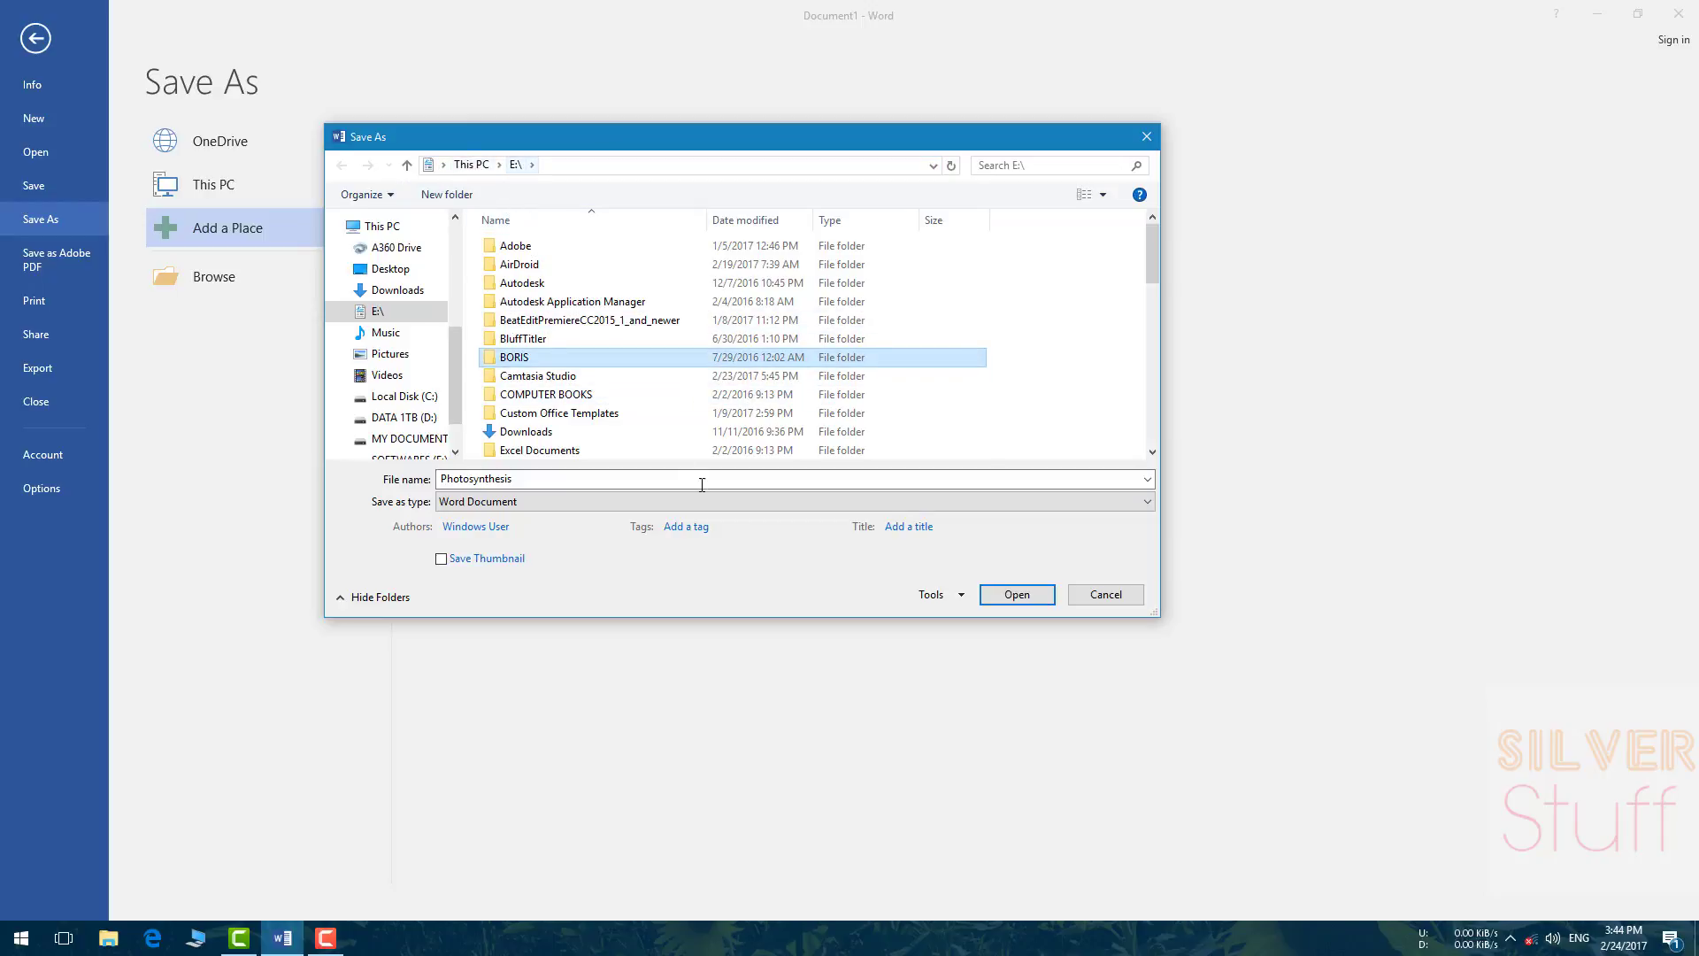
{"action": "scroll", "coordinate": [655, 424], "scroll_direction": "down", "scroll_amount": 2}
{"action": "left_click", "coordinate": [638, 401]}
{"action": "key", "text": "w"}
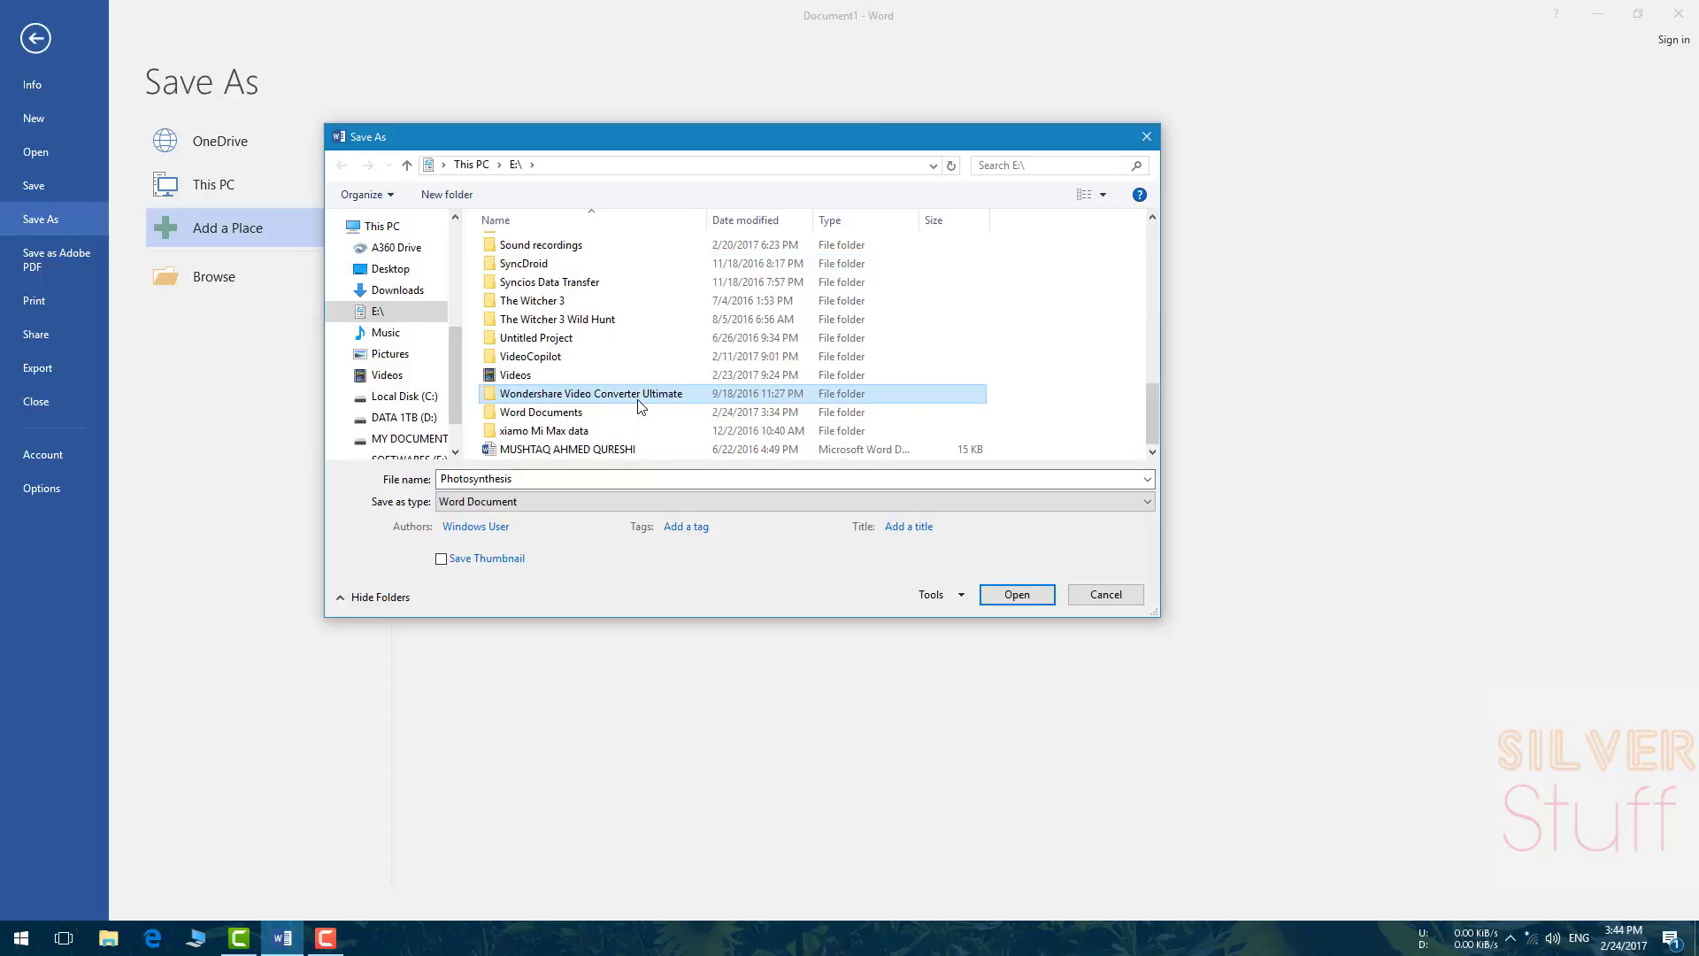
{"action": "double_click", "coordinate": [550, 413]}
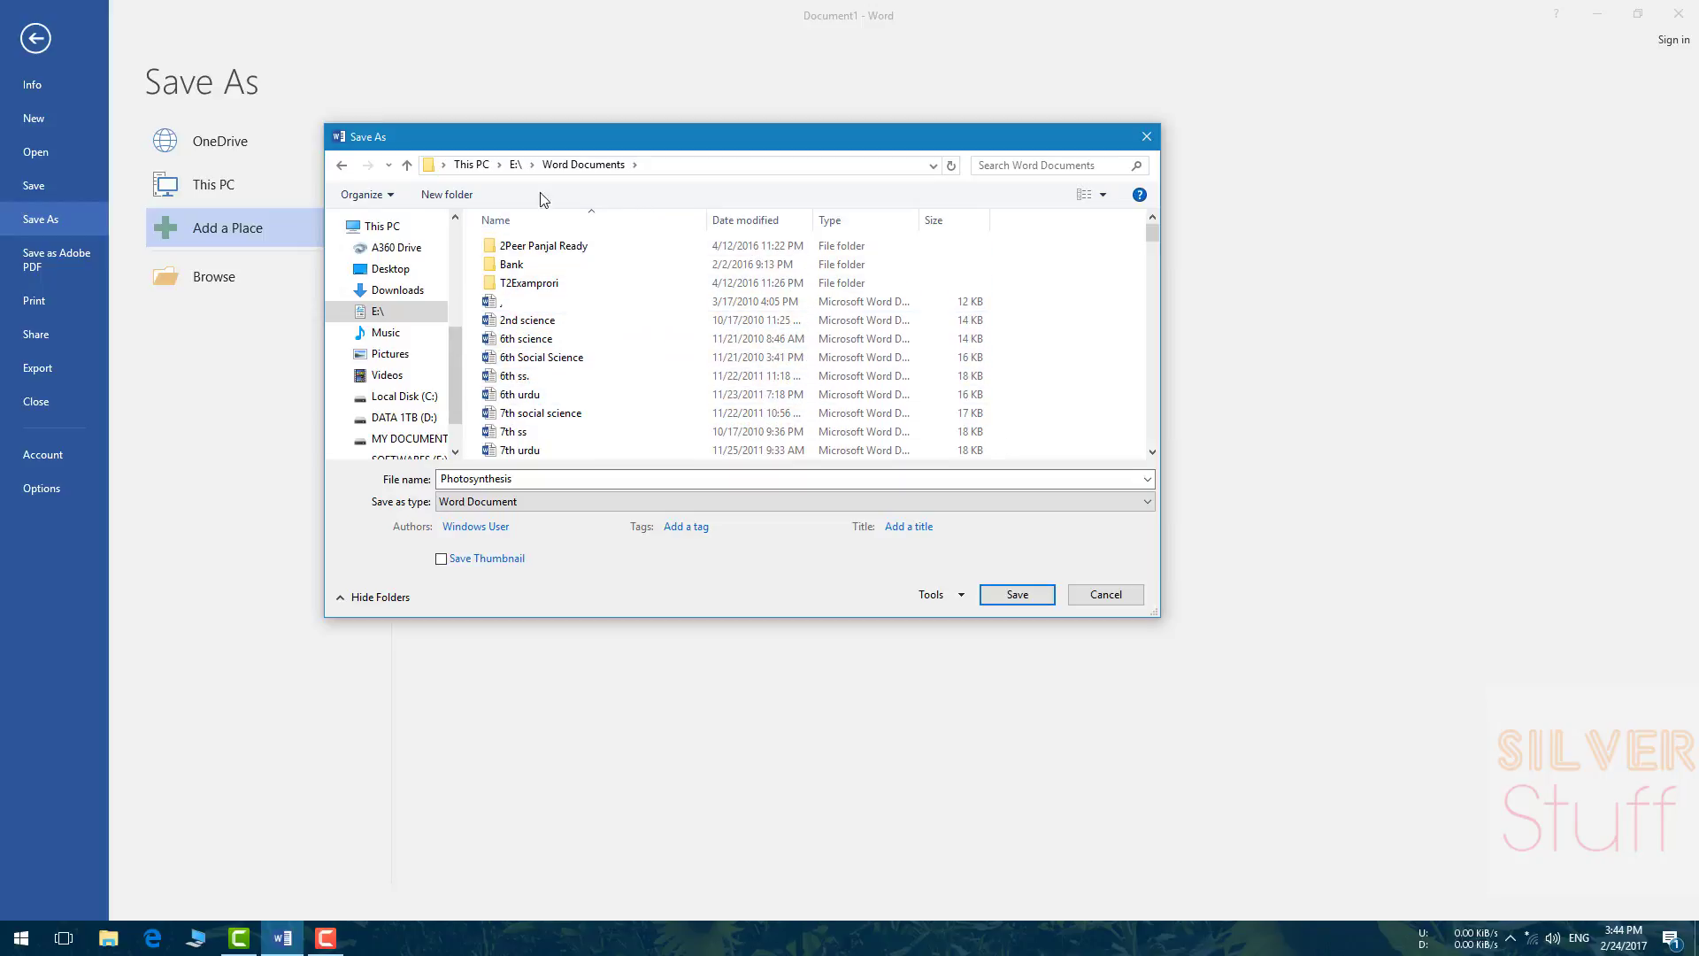
Step: Create a new folder named 'Word 2016 tutorials' there and open it
{"action": "left_click", "coordinate": [445, 195]}
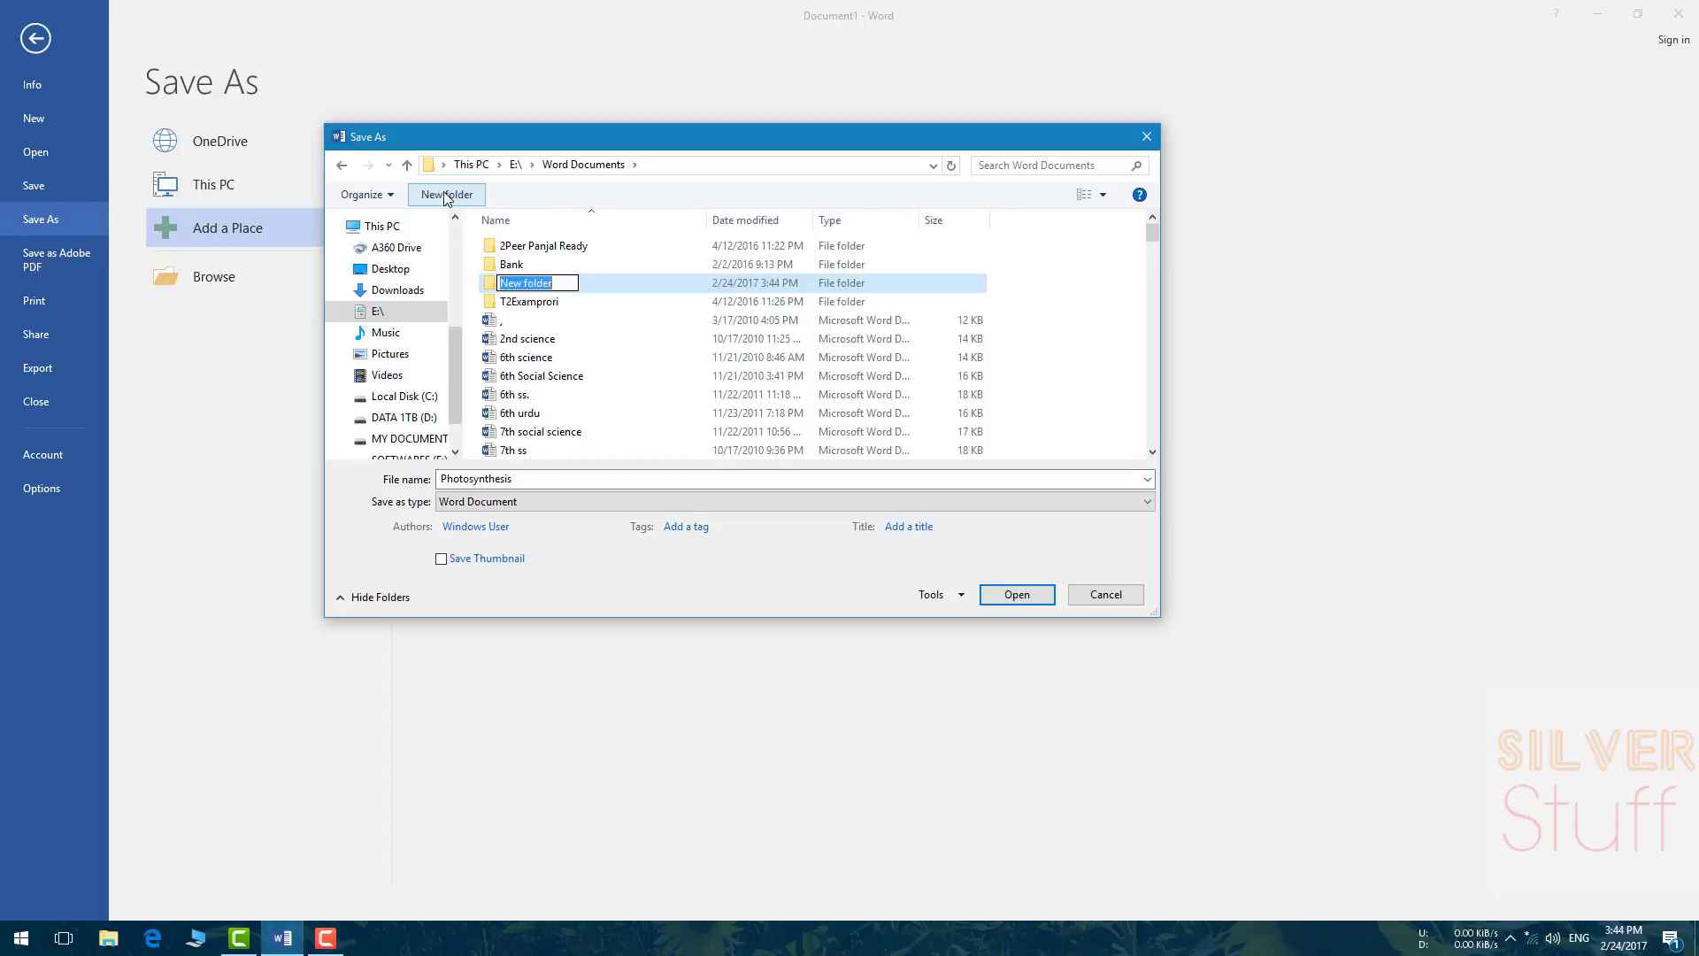
{"action": "type", "text": "Word 2016 tutorials"}
{"action": "key", "text": "Return"}
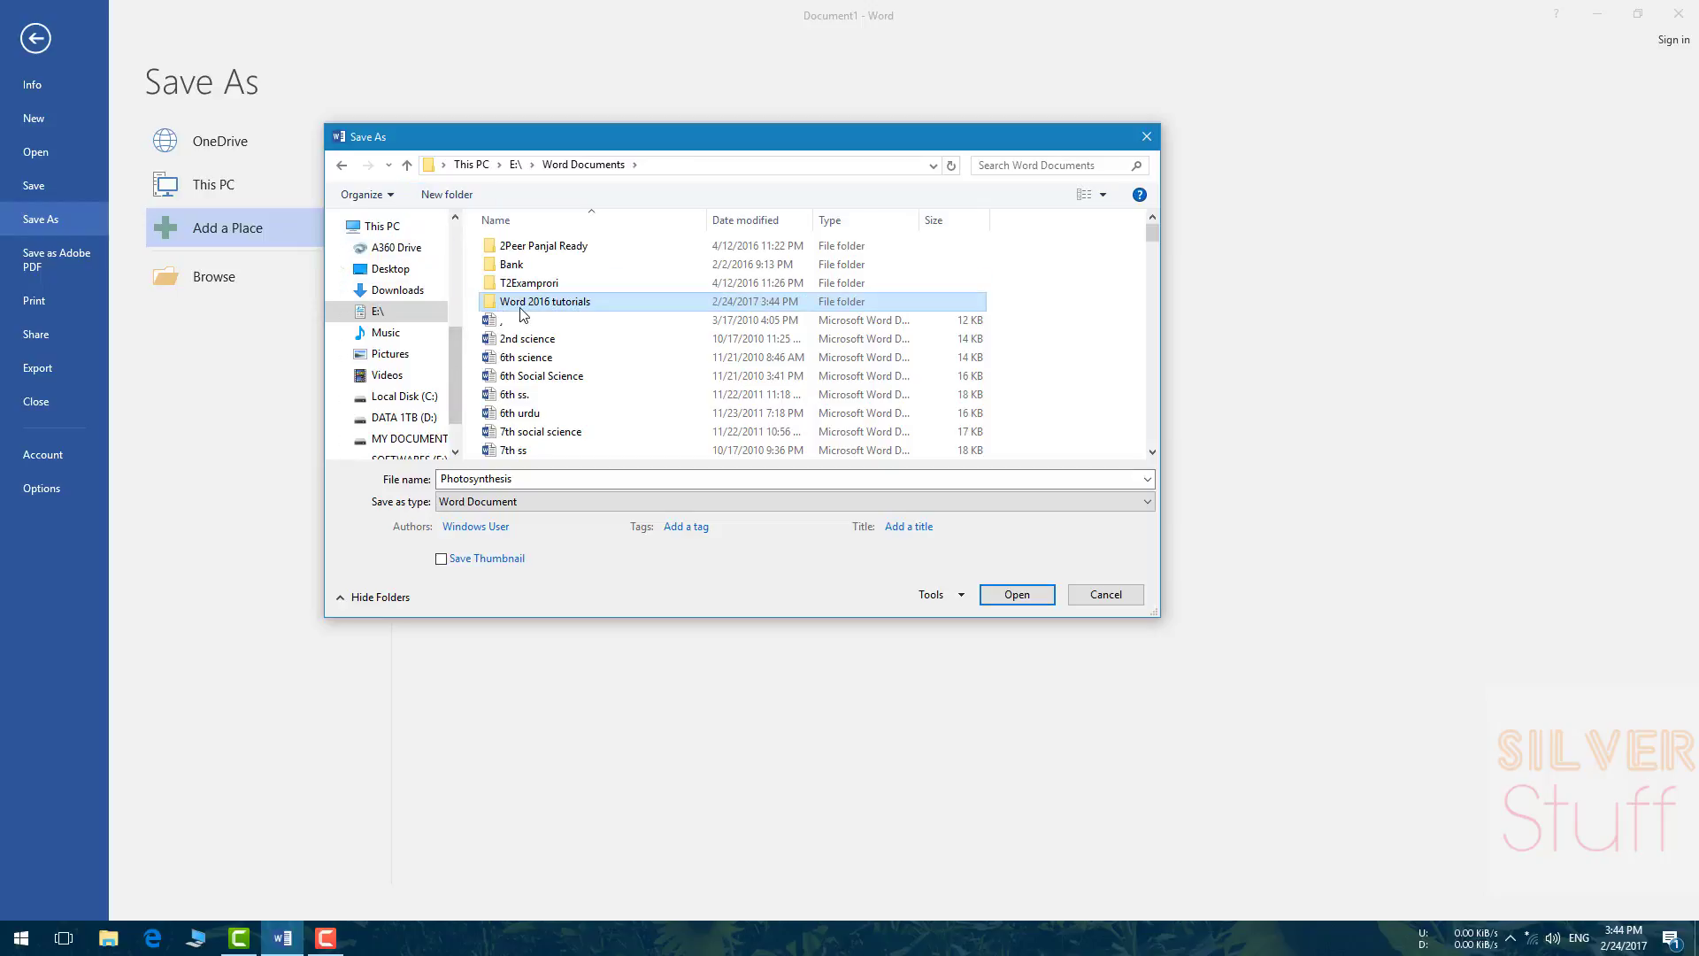
{"action": "double_click", "coordinate": [522, 306]}
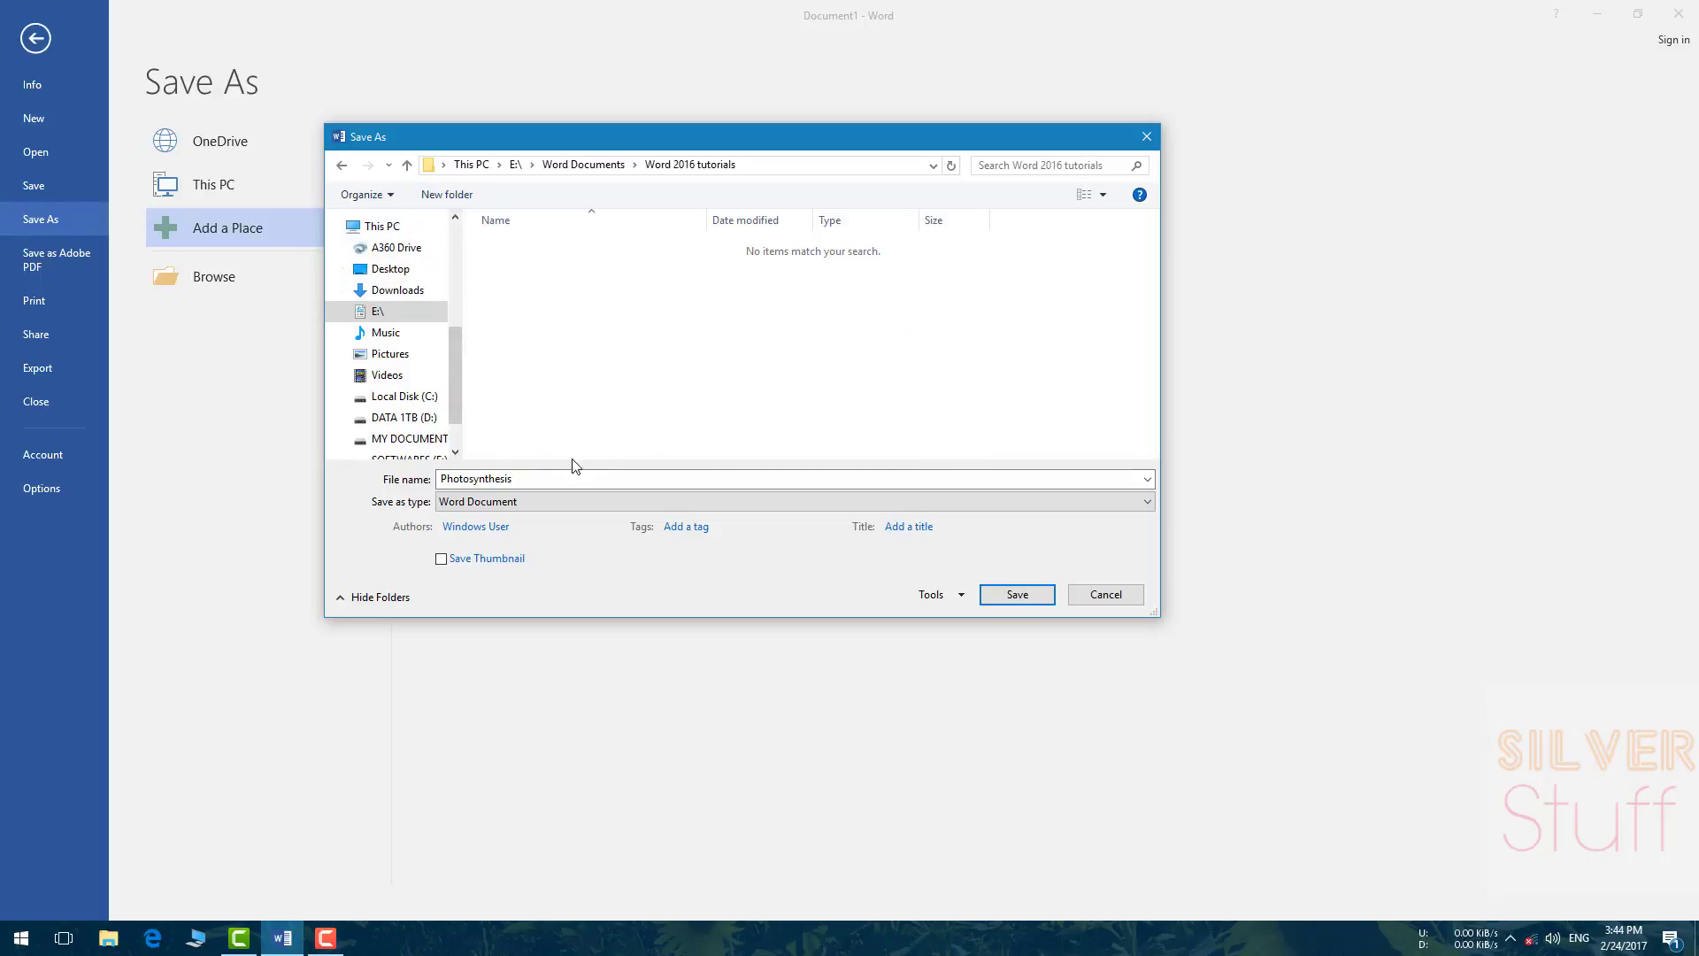
{"action": "double_click", "coordinate": [551, 478]}
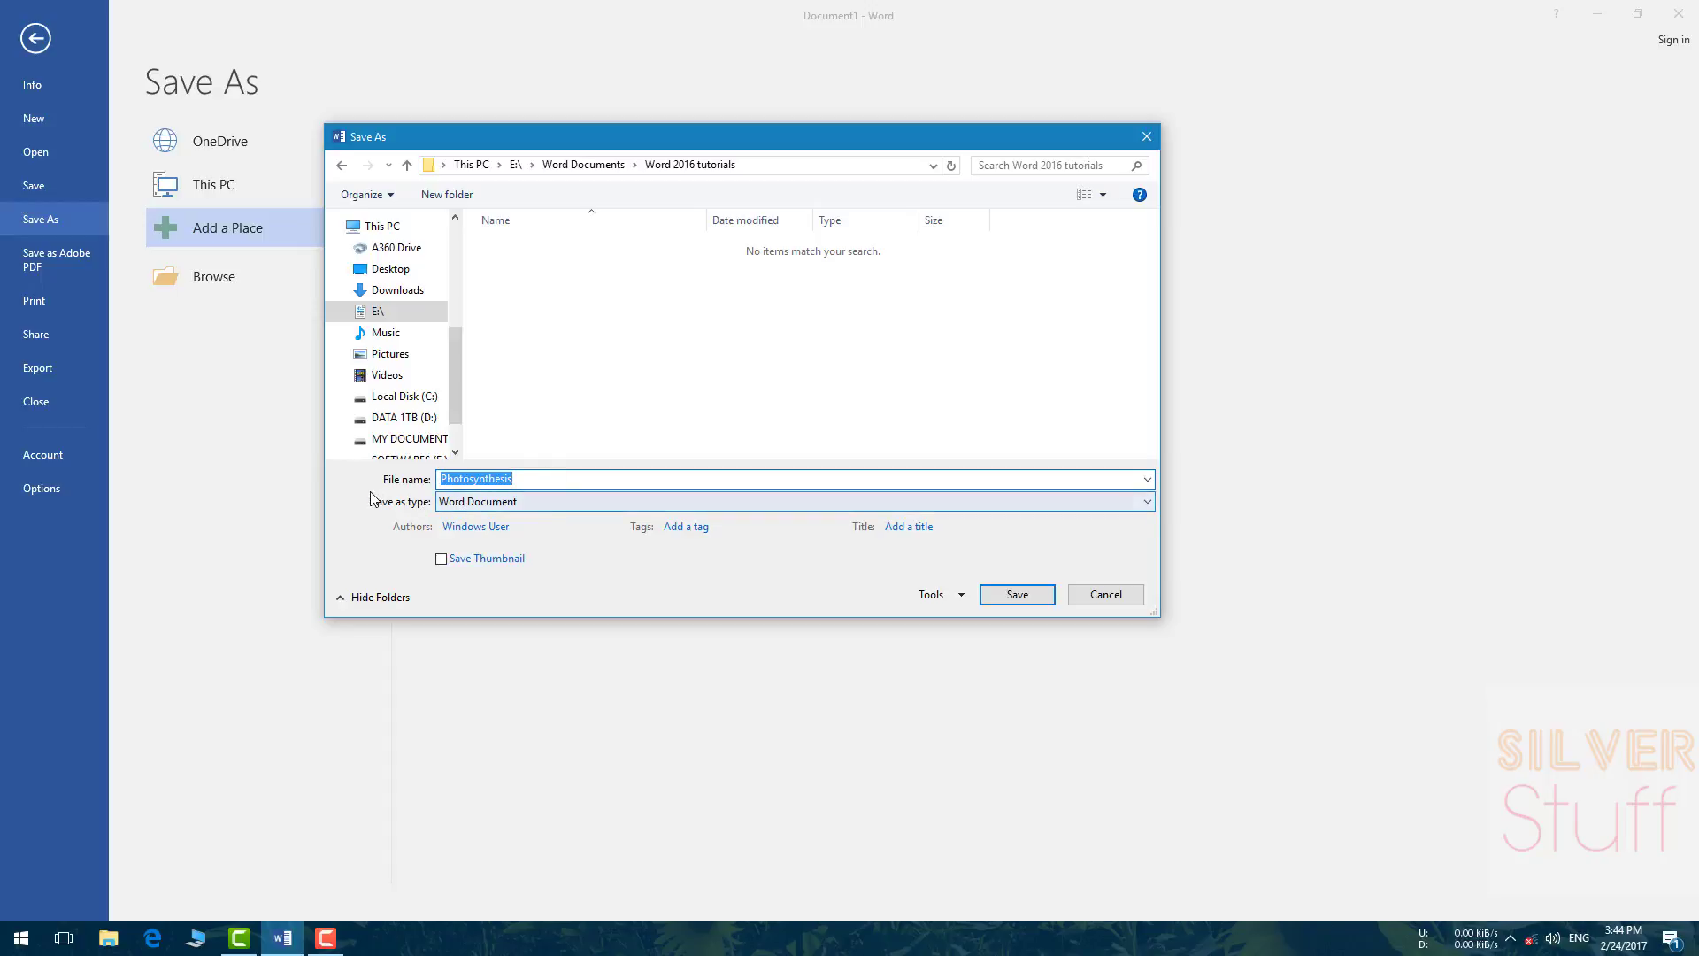
Step: Keep the Word Document file type and save the file as Photosynthesis
{"action": "left_click", "coordinate": [510, 510]}
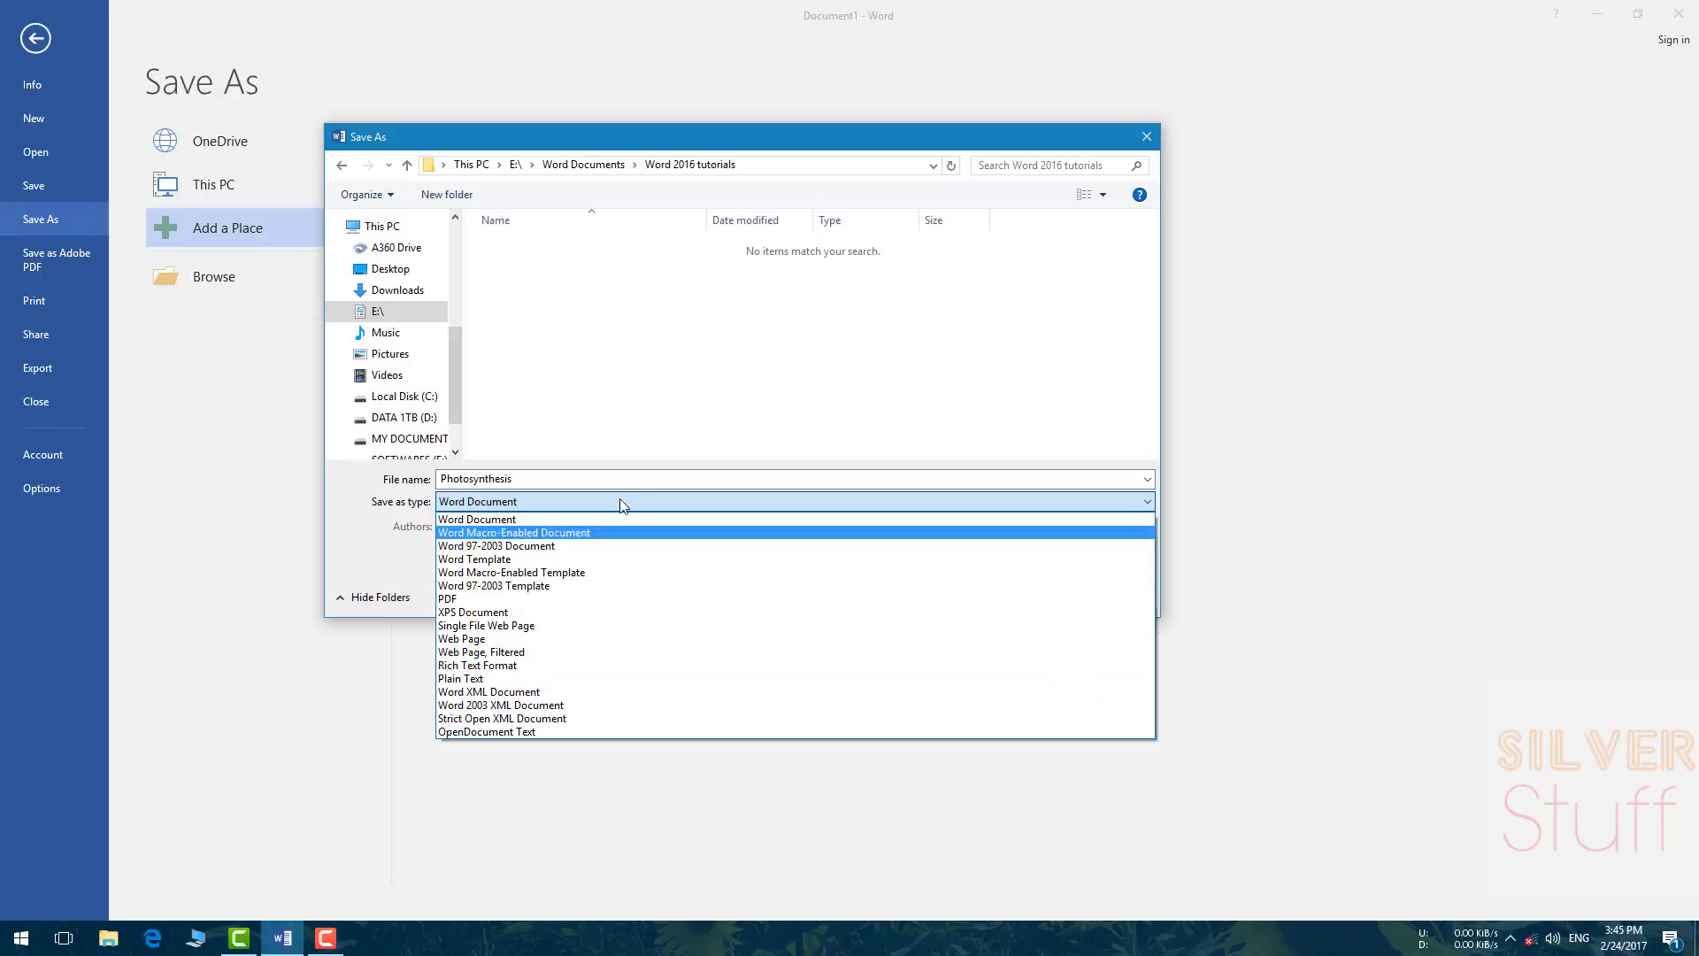
{"action": "left_click", "coordinate": [394, 543]}
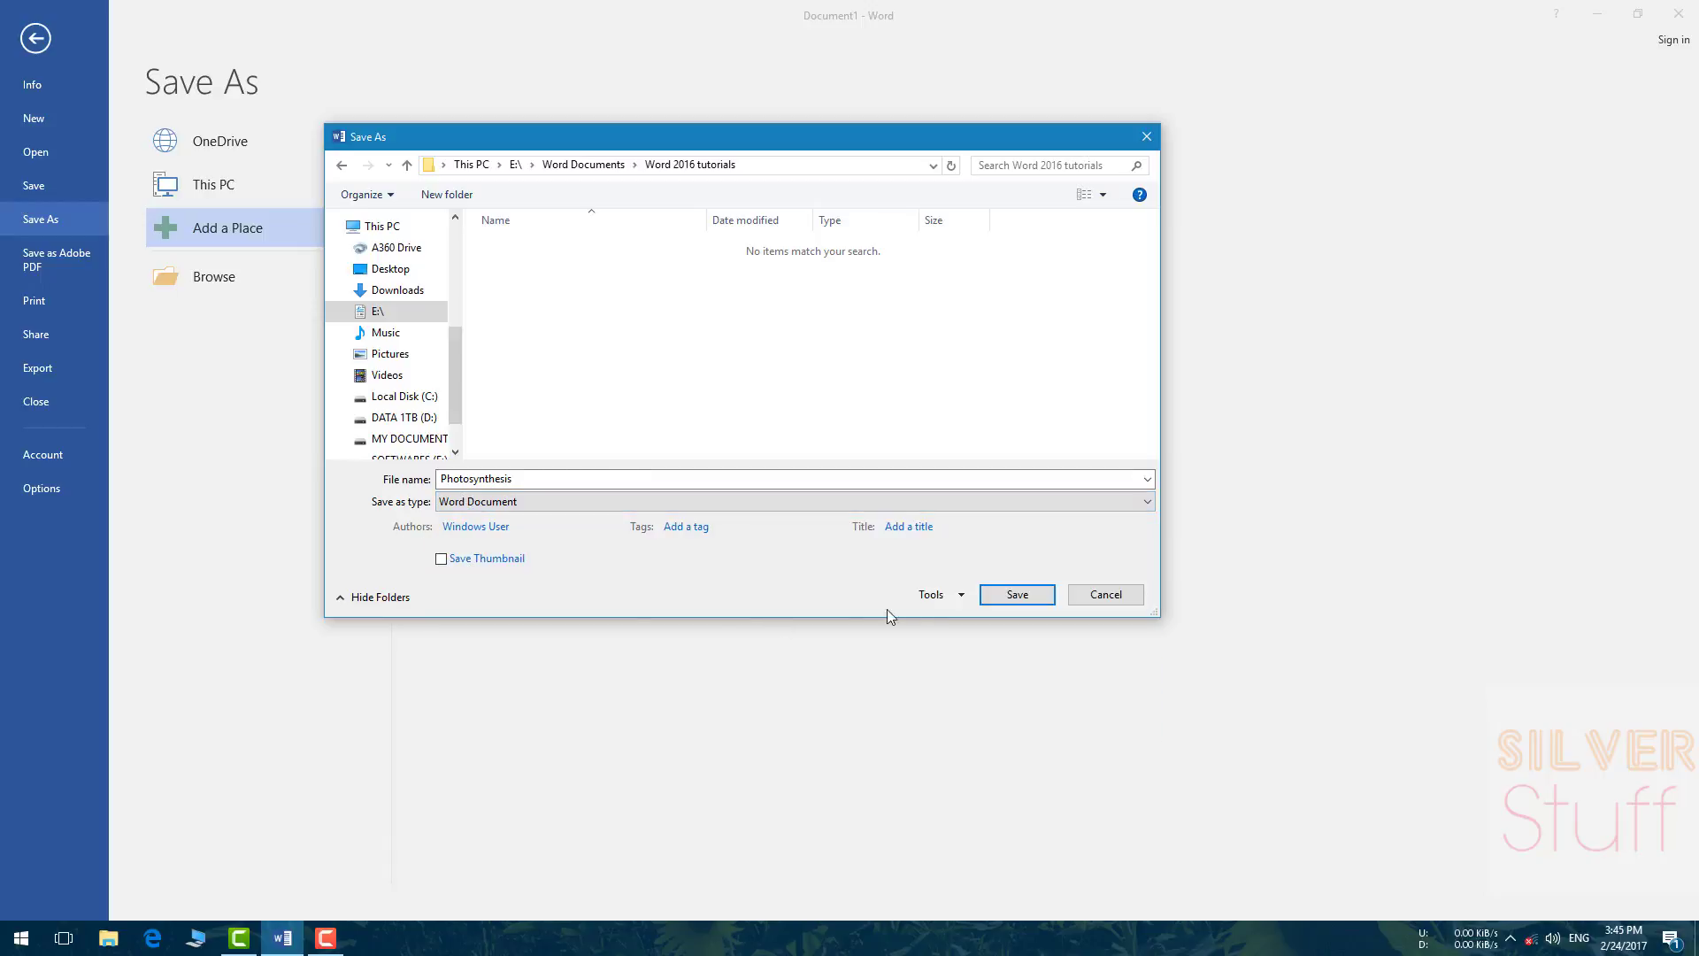
{"action": "left_click", "coordinate": [1016, 594]}
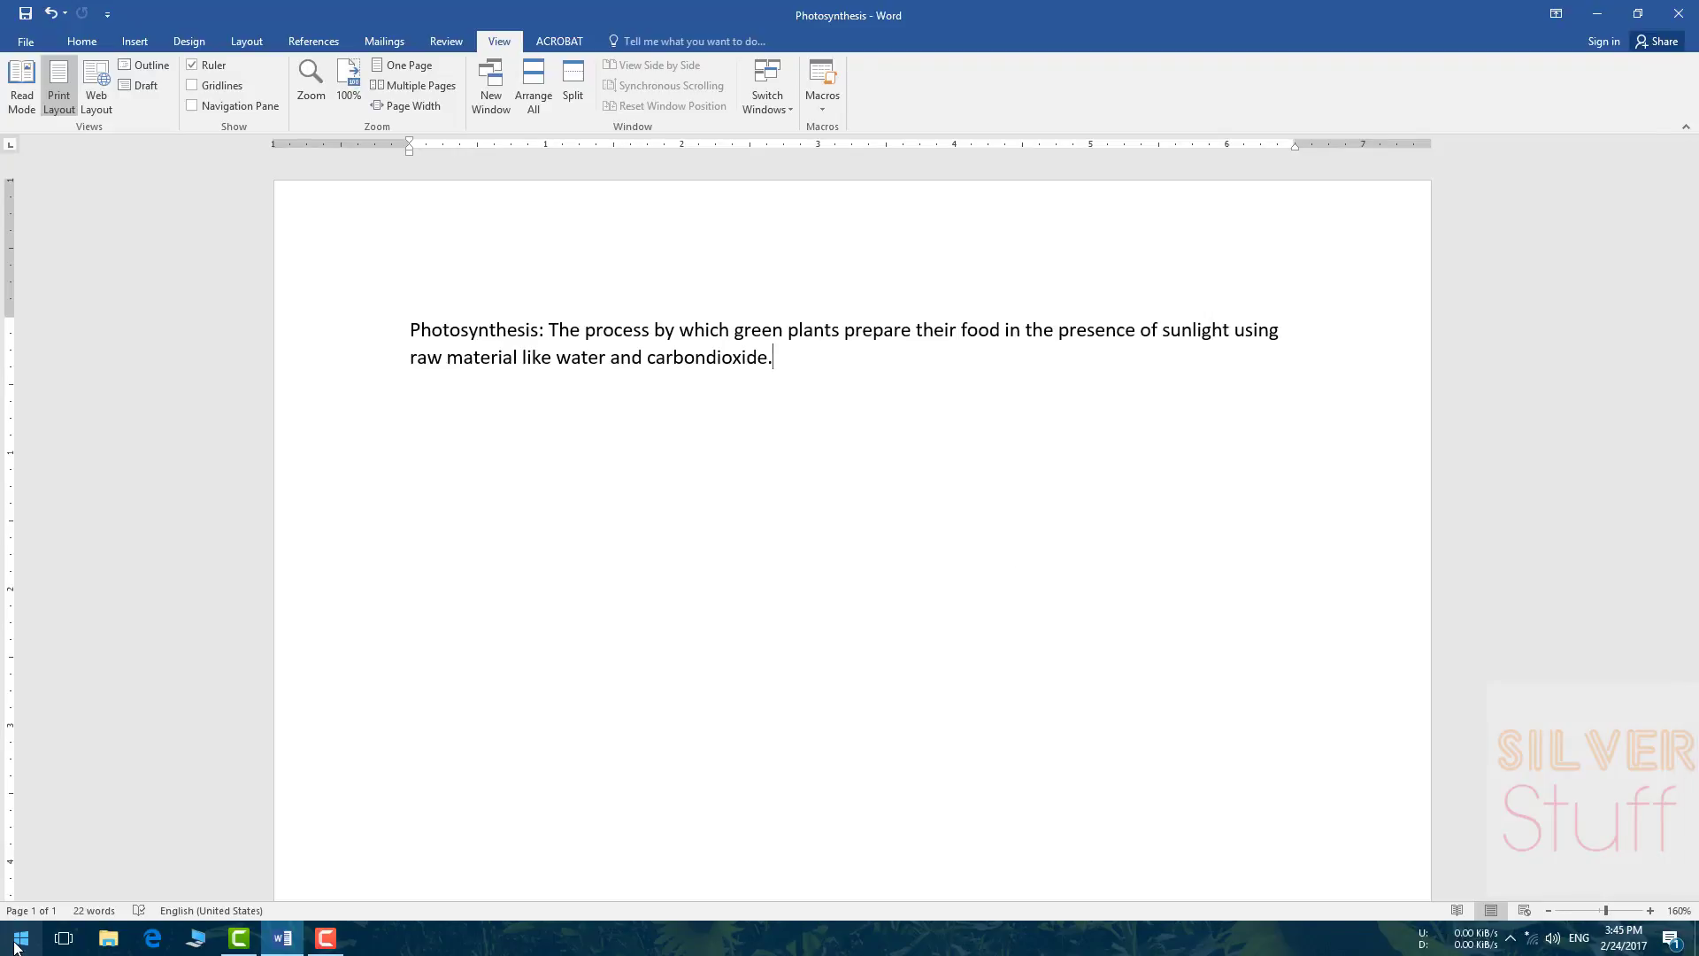
{"action": "left_click", "coordinate": [16, 945]}
{"action": "left_click", "coordinate": [301, 190]}
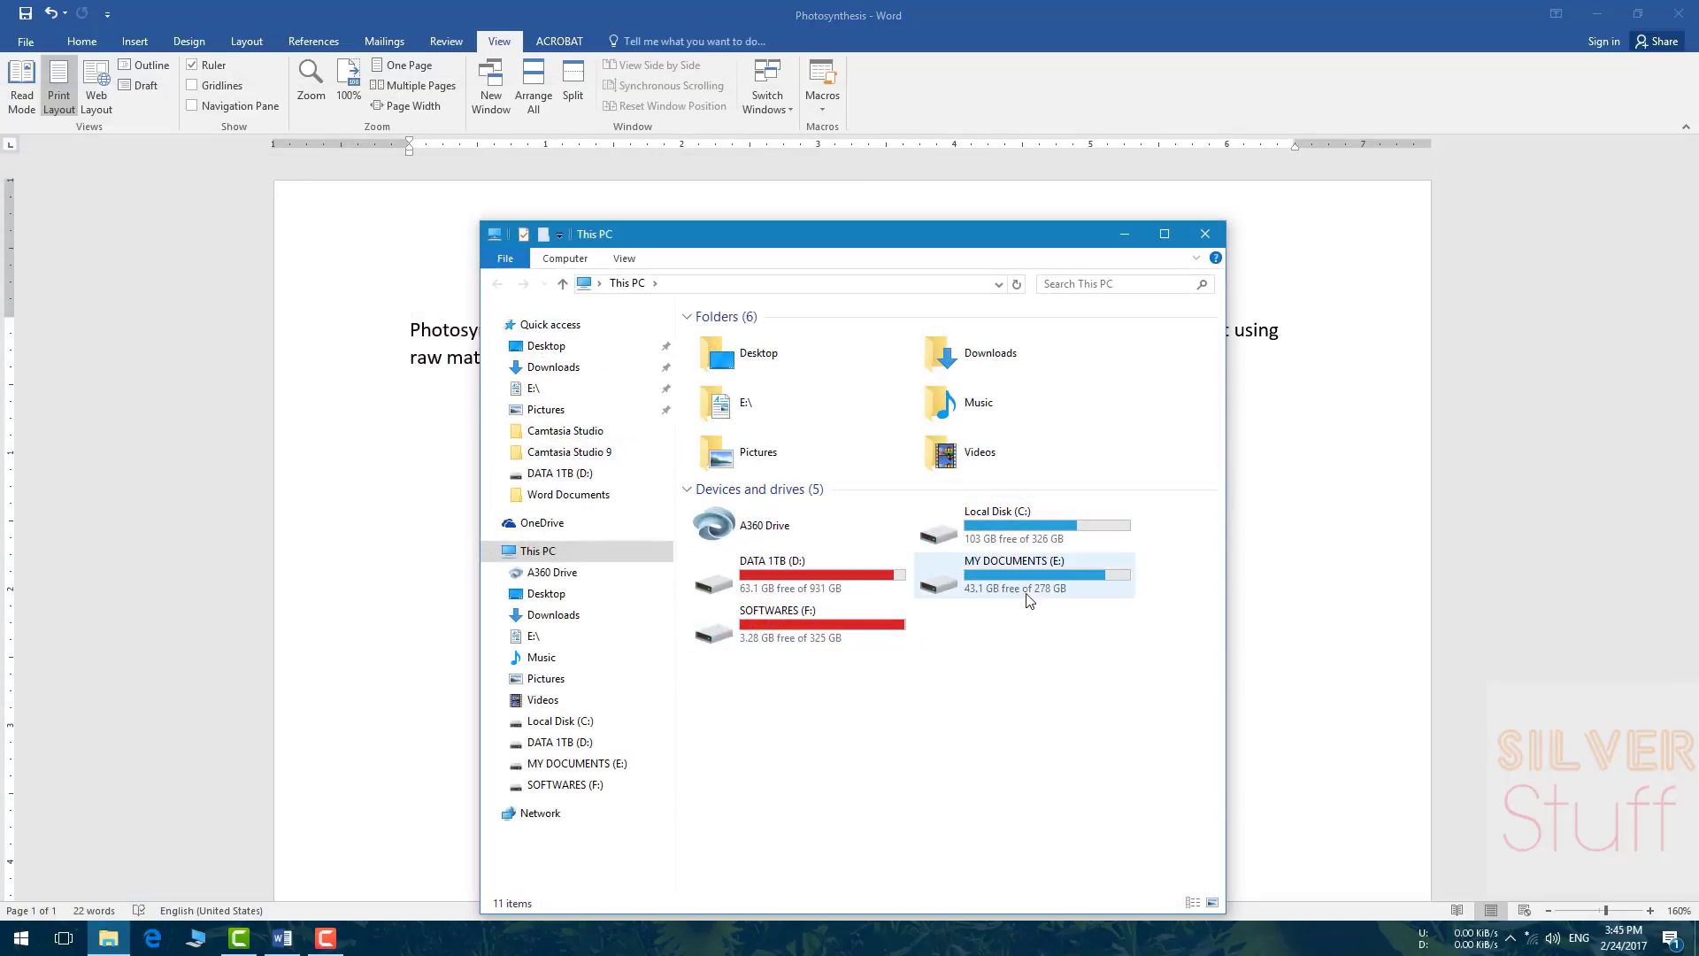
{"action": "double_click", "coordinate": [1030, 600]}
{"action": "left_click", "coordinate": [805, 654]}
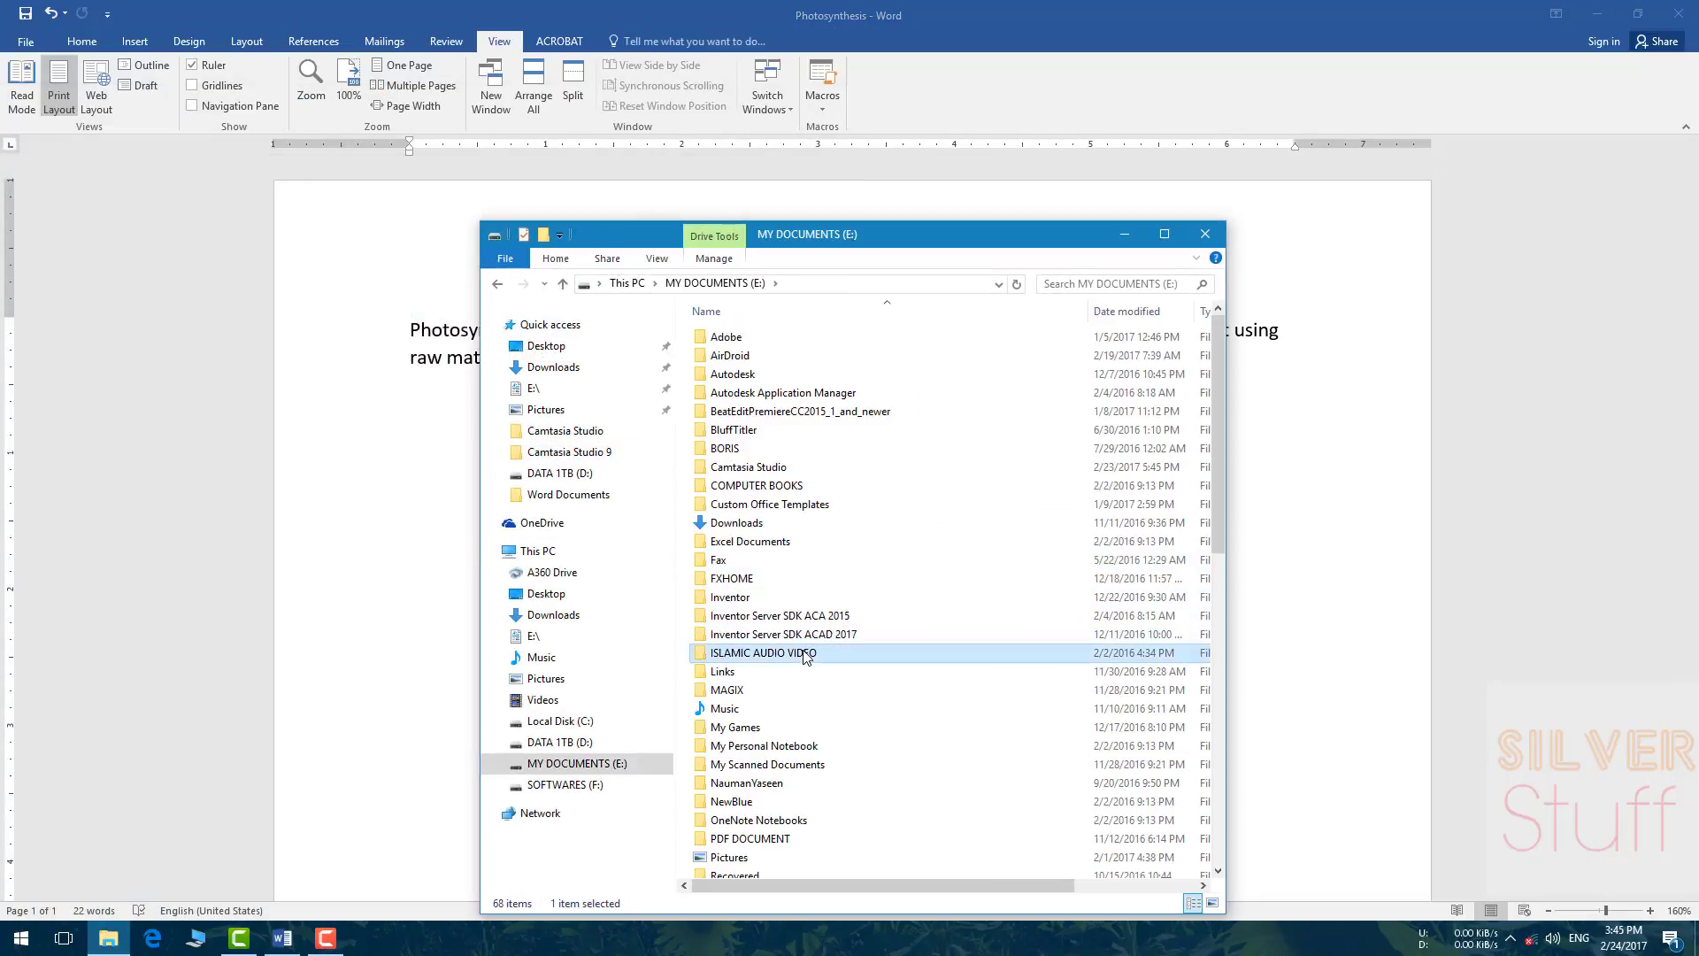
{"action": "scroll", "coordinate": [805, 654], "scroll_direction": "down", "scroll_amount": 12}
{"action": "double_click", "coordinate": [777, 395]}
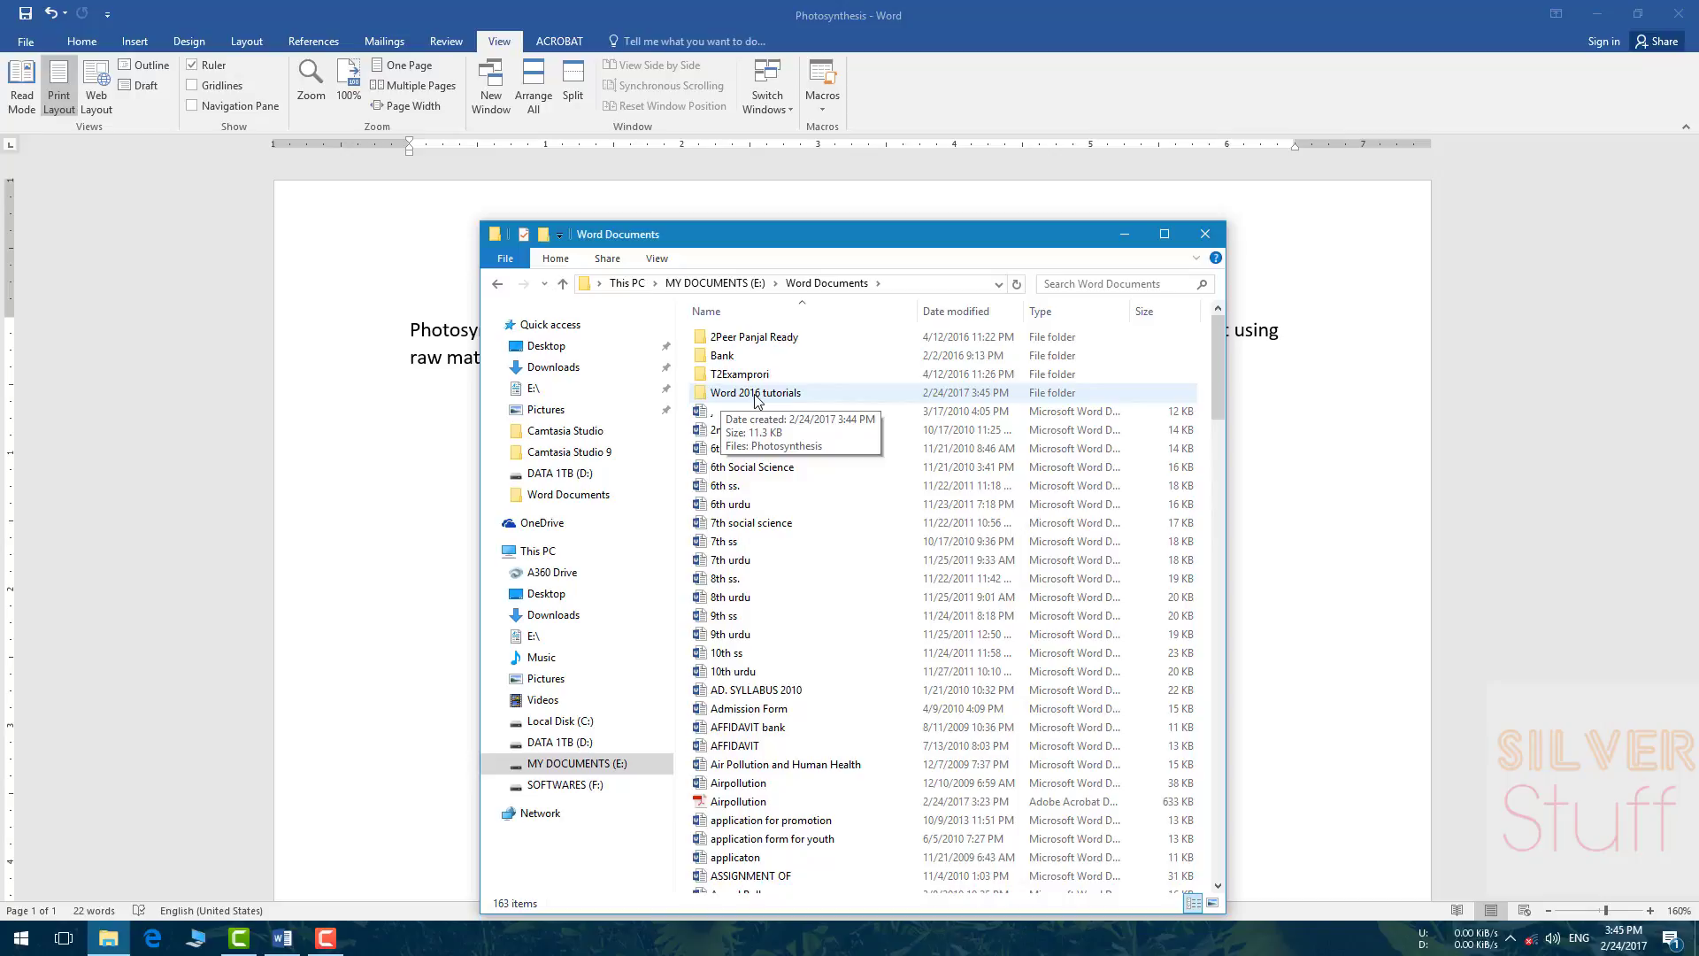
{"action": "double_click", "coordinate": [773, 398]}
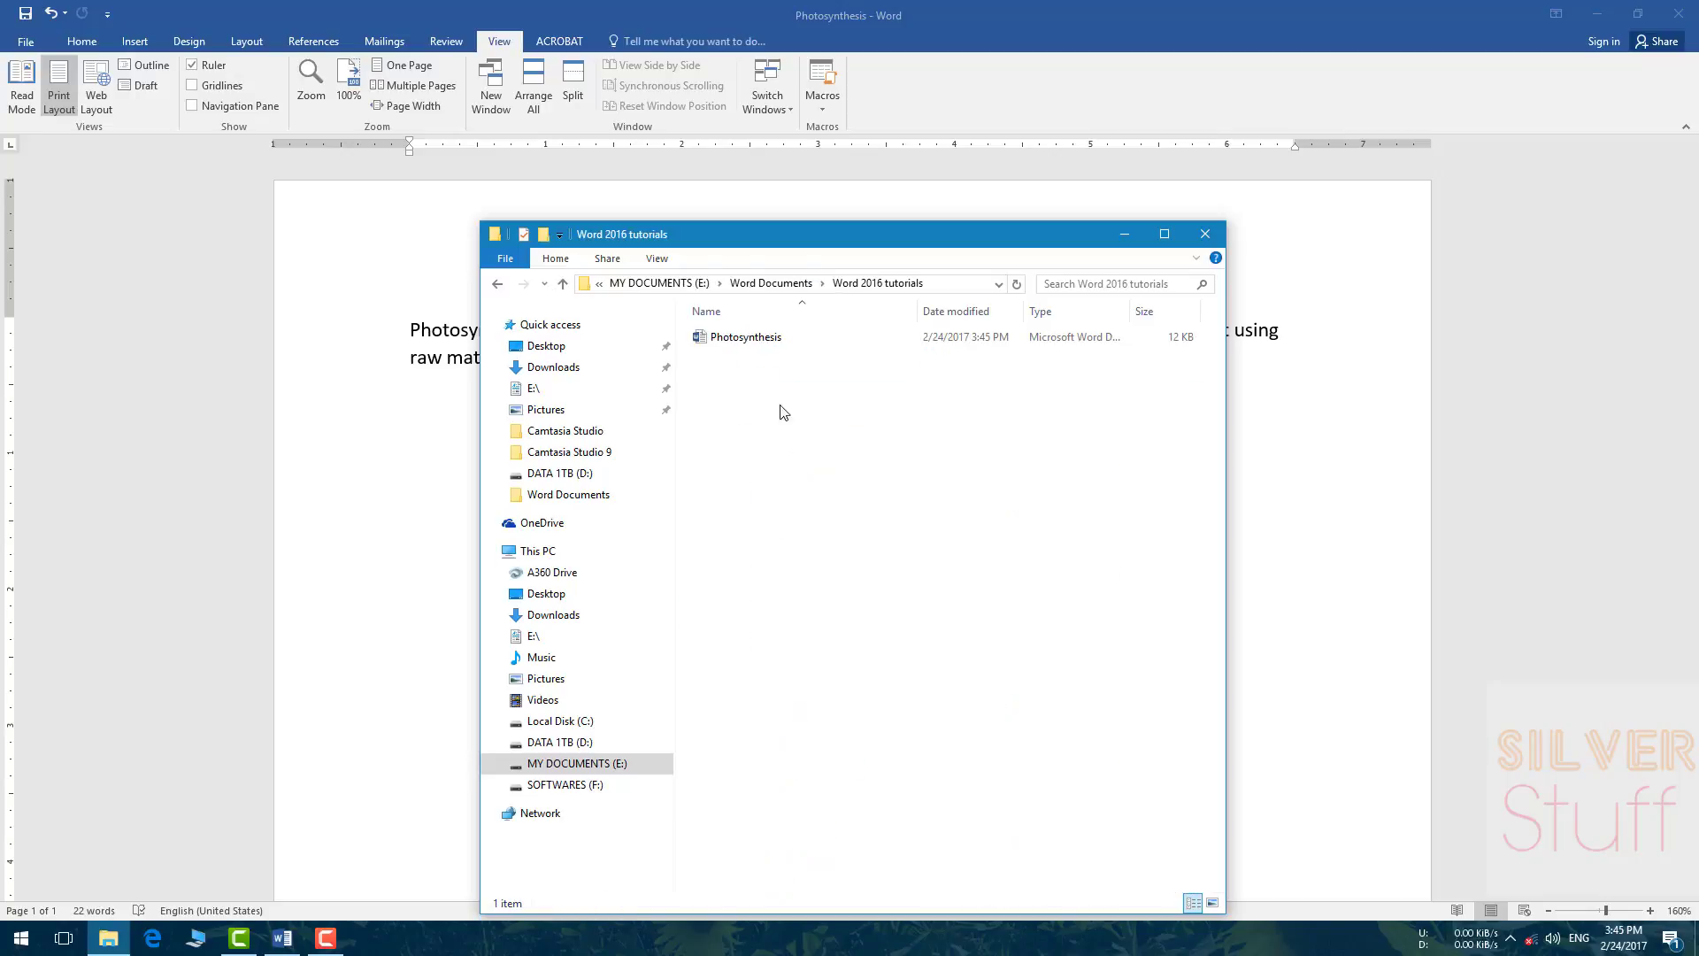
{"action": "left_click", "coordinate": [722, 339]}
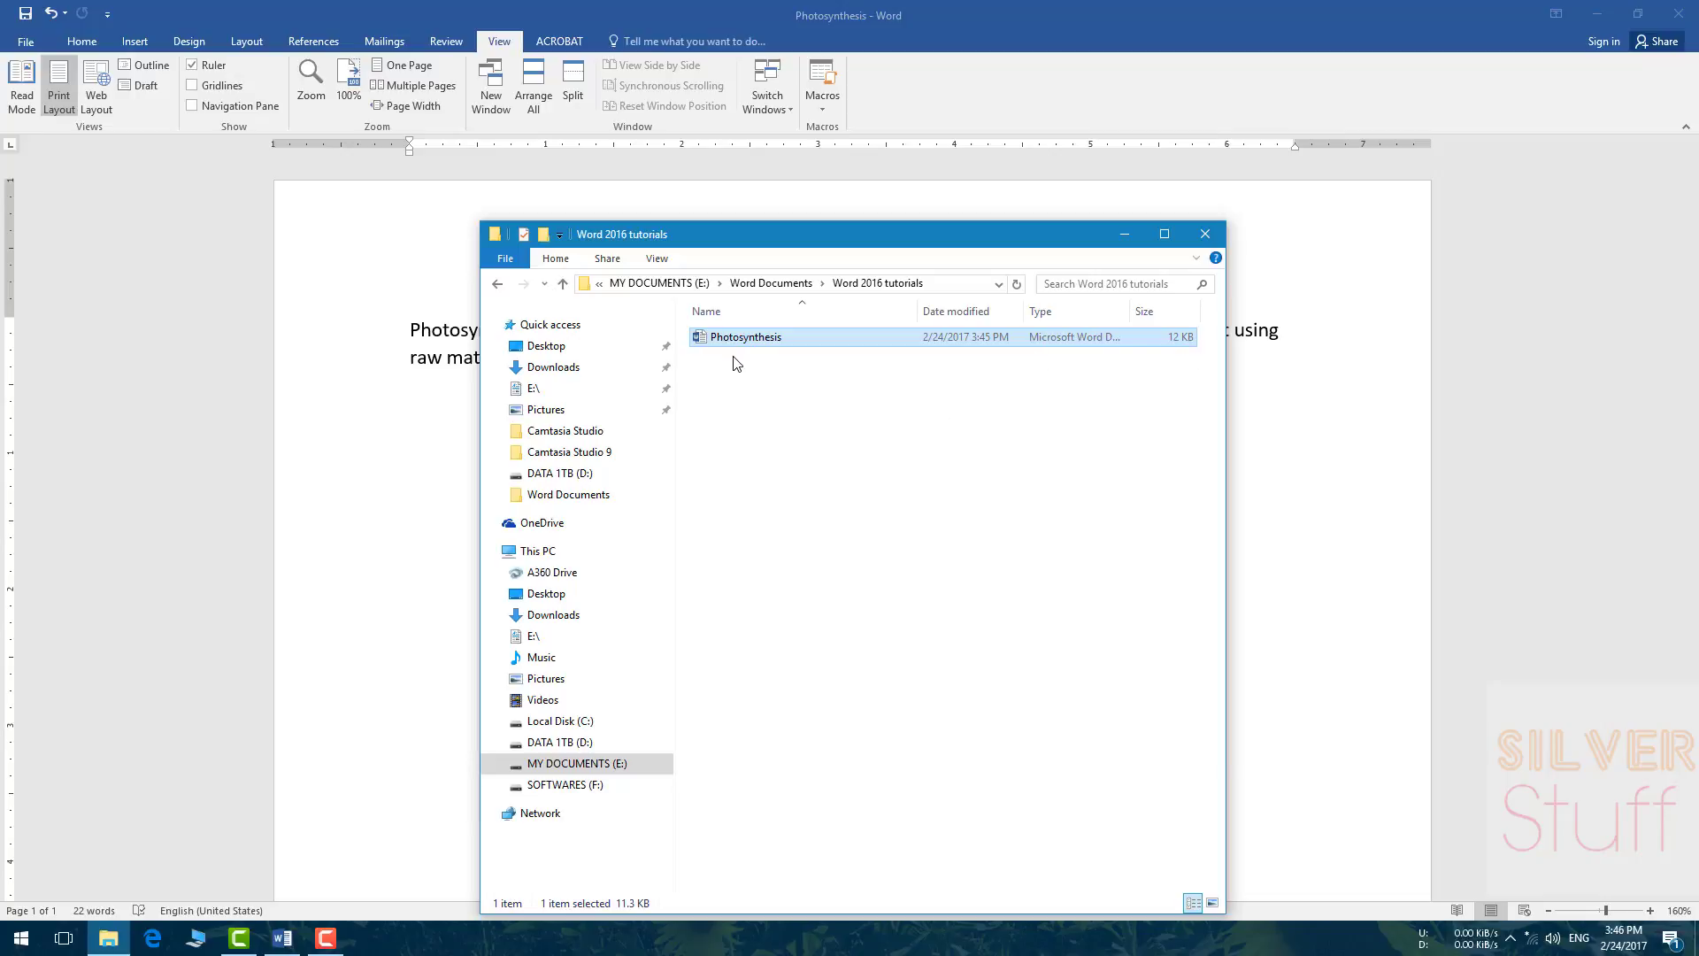
{"action": "left_click", "coordinate": [1206, 234]}
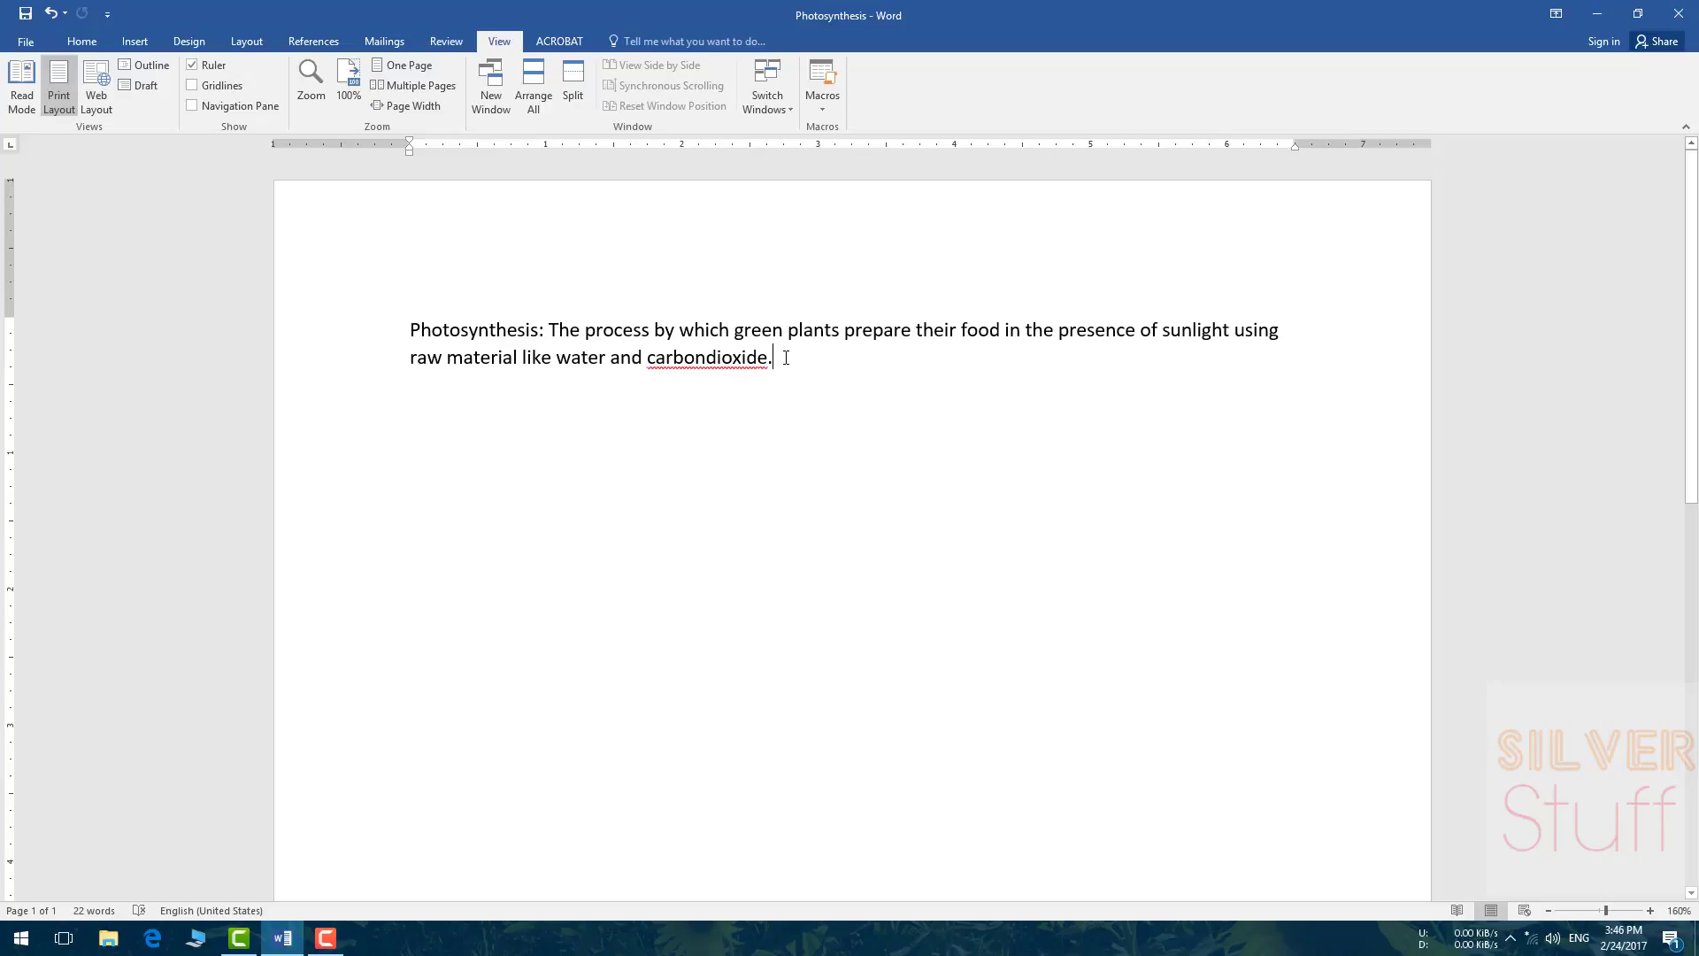
{"action": "key", "text": "Return"}
Step: Add 'Respiration:', 'Digestion:' and 'Circulation:' as separate lines beneath the definition
{"action": "type", "text": "R"}
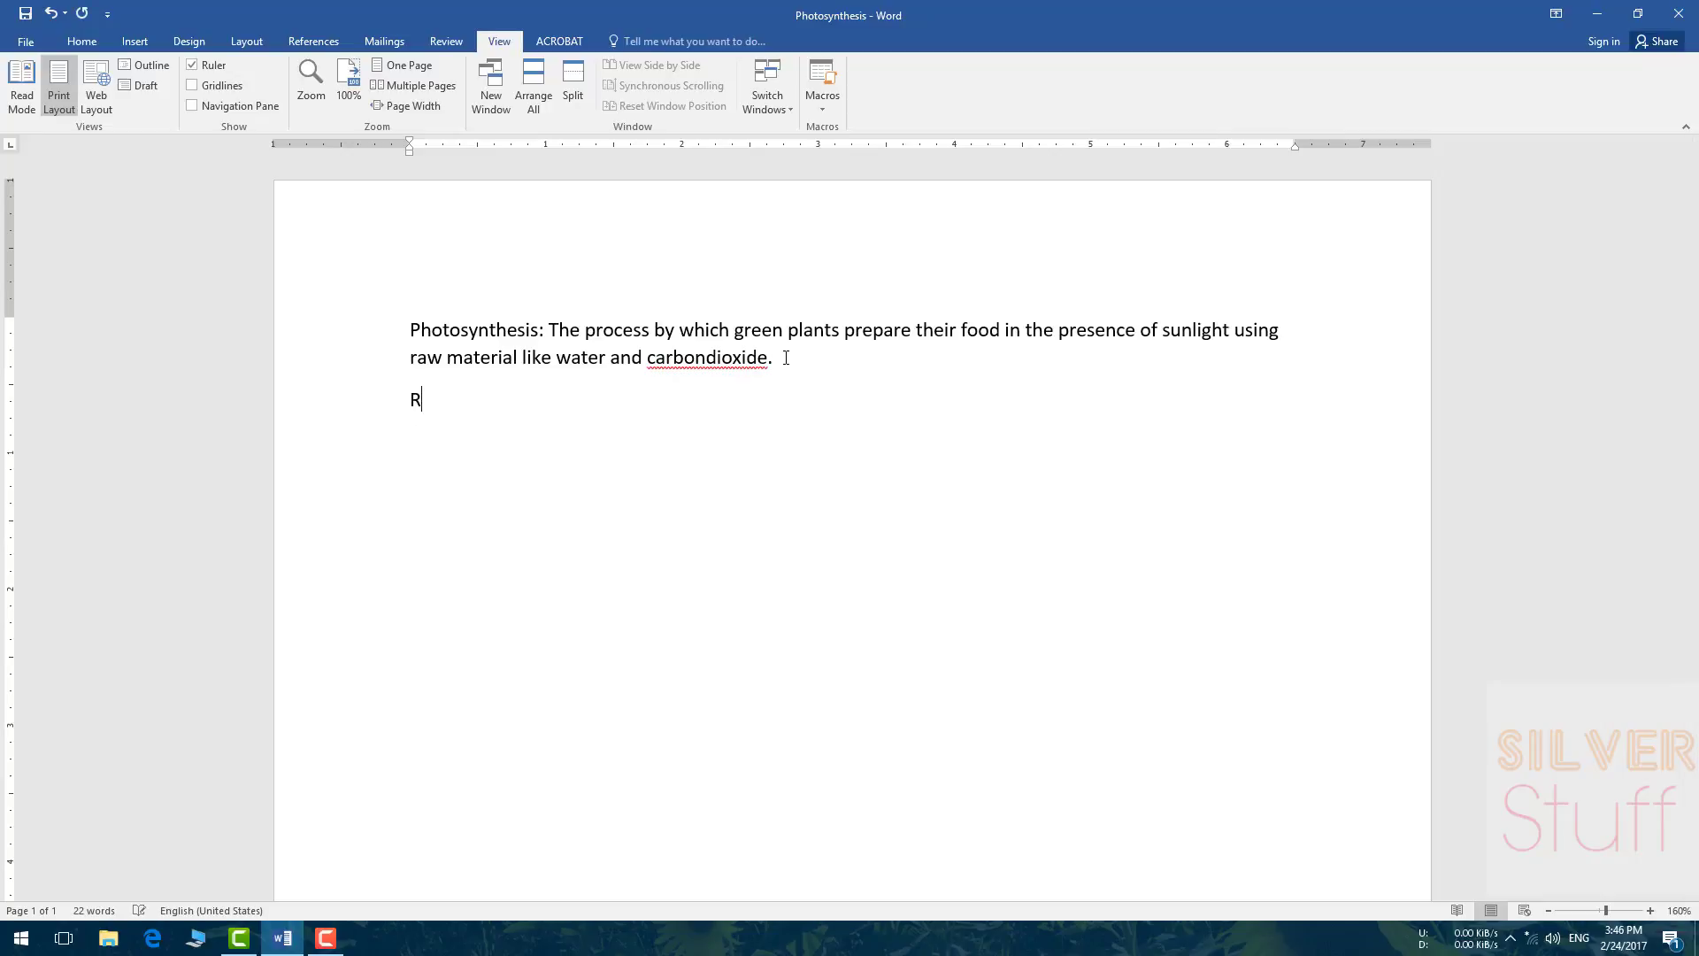
{"action": "type", "text": "espiration:"}
{"action": "key", "text": "Return"}
{"action": "type", "text": "Digestion: "}
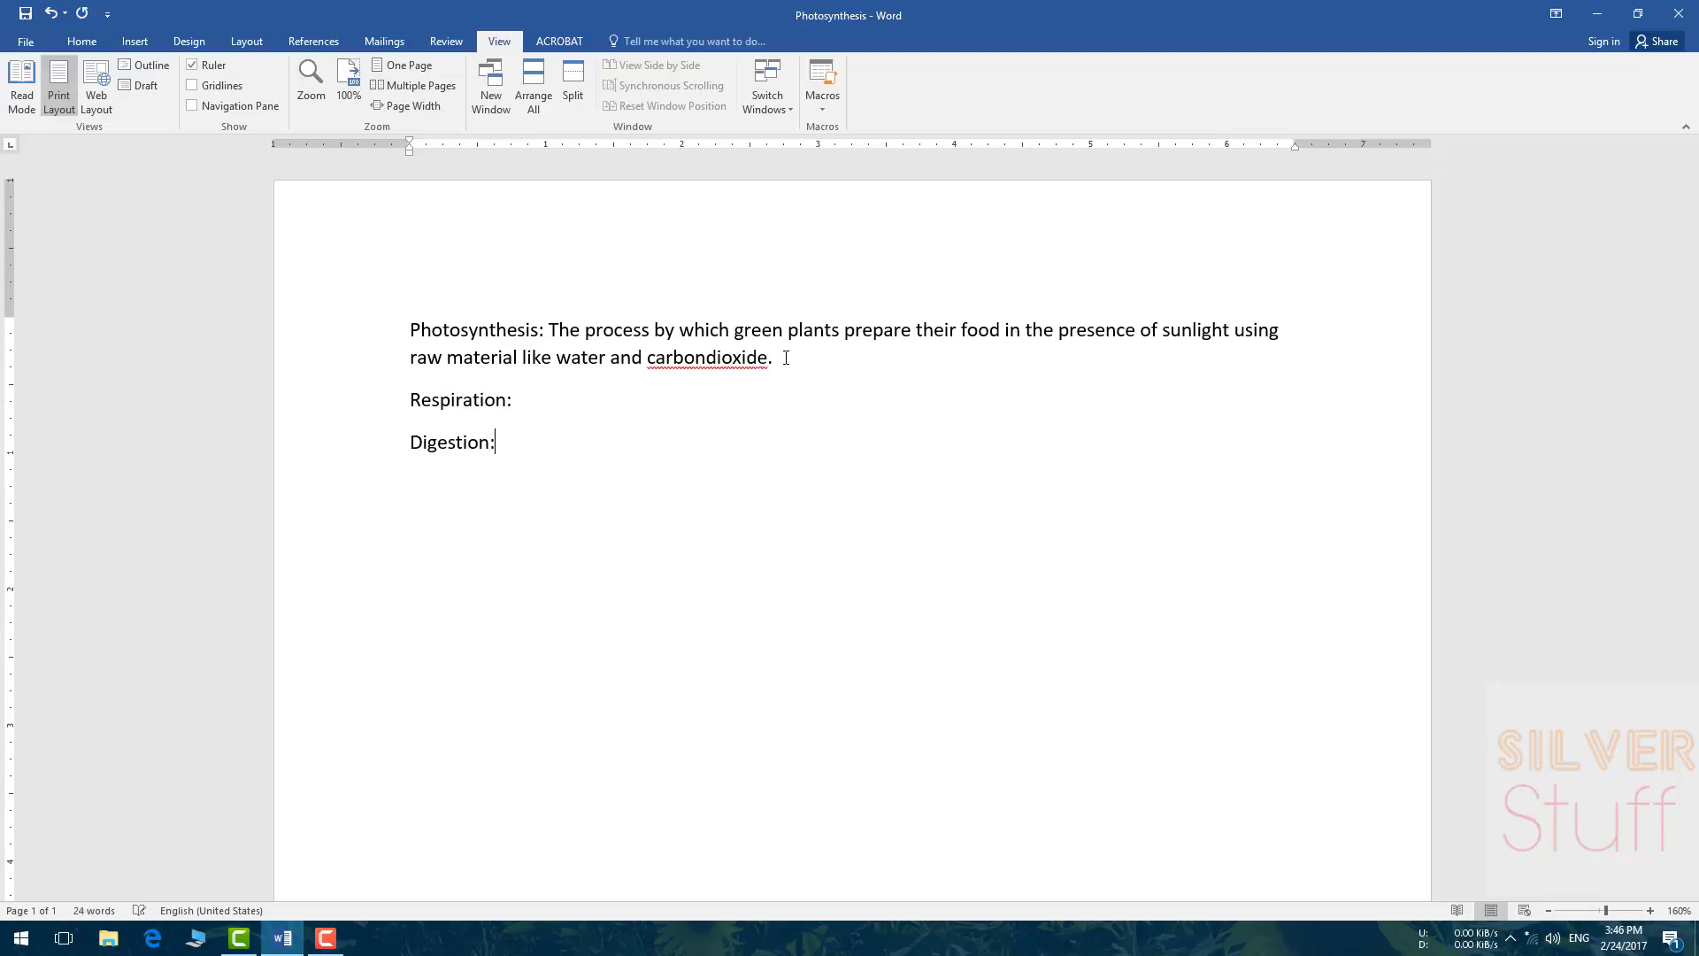
{"action": "type", "text": "Circulation:"}
{"action": "key", "text": "Return"}
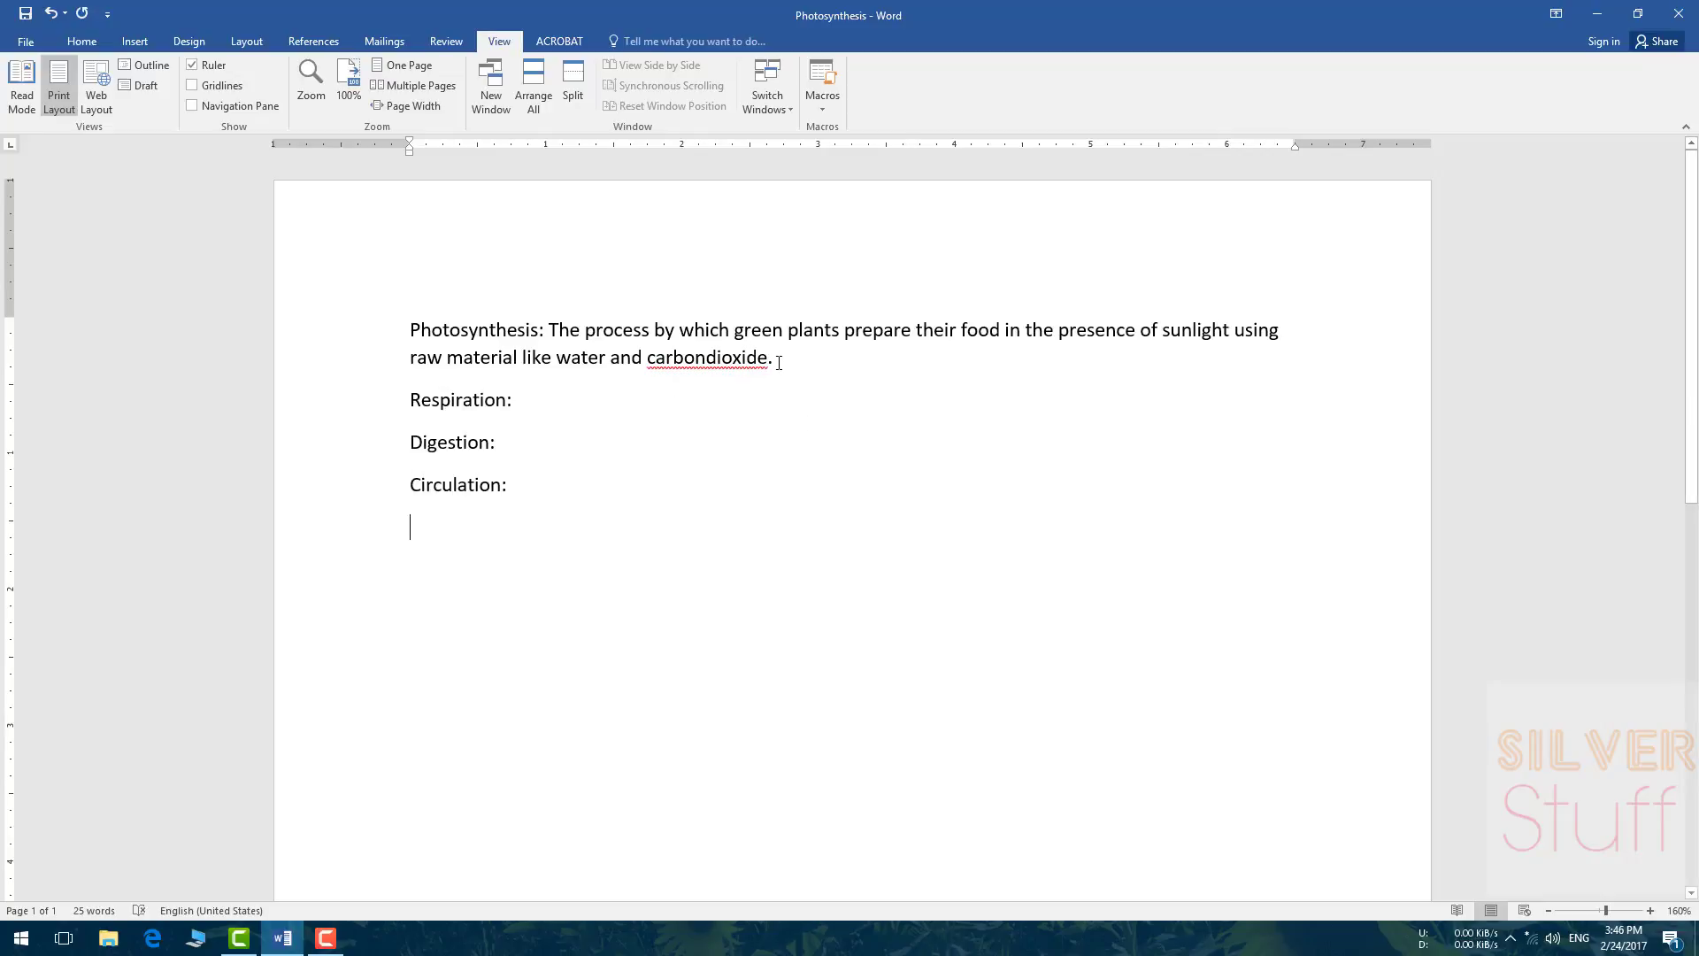
{"action": "left_click", "coordinate": [777, 361]}
{"action": "left_click_drag", "start_coordinate": [777, 361], "coordinate": [412, 301]}
{"action": "left_click", "coordinate": [793, 371]}
{"action": "left_click", "coordinate": [426, 485]}
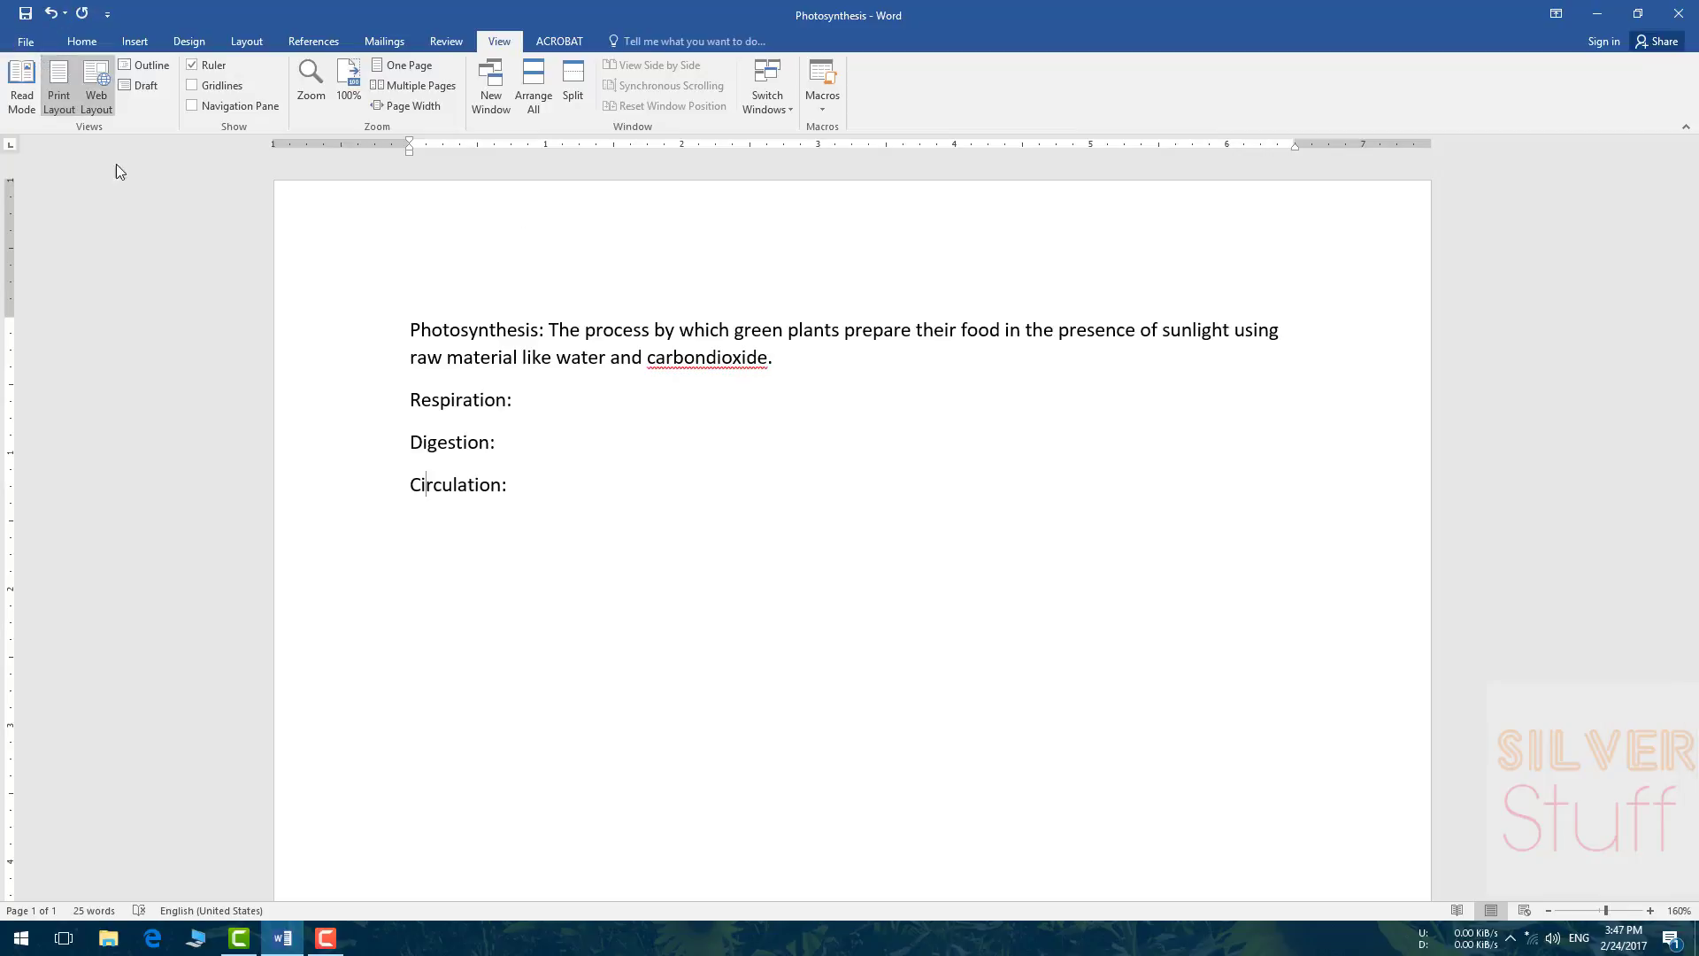
{"action": "left_click", "coordinate": [22, 44]}
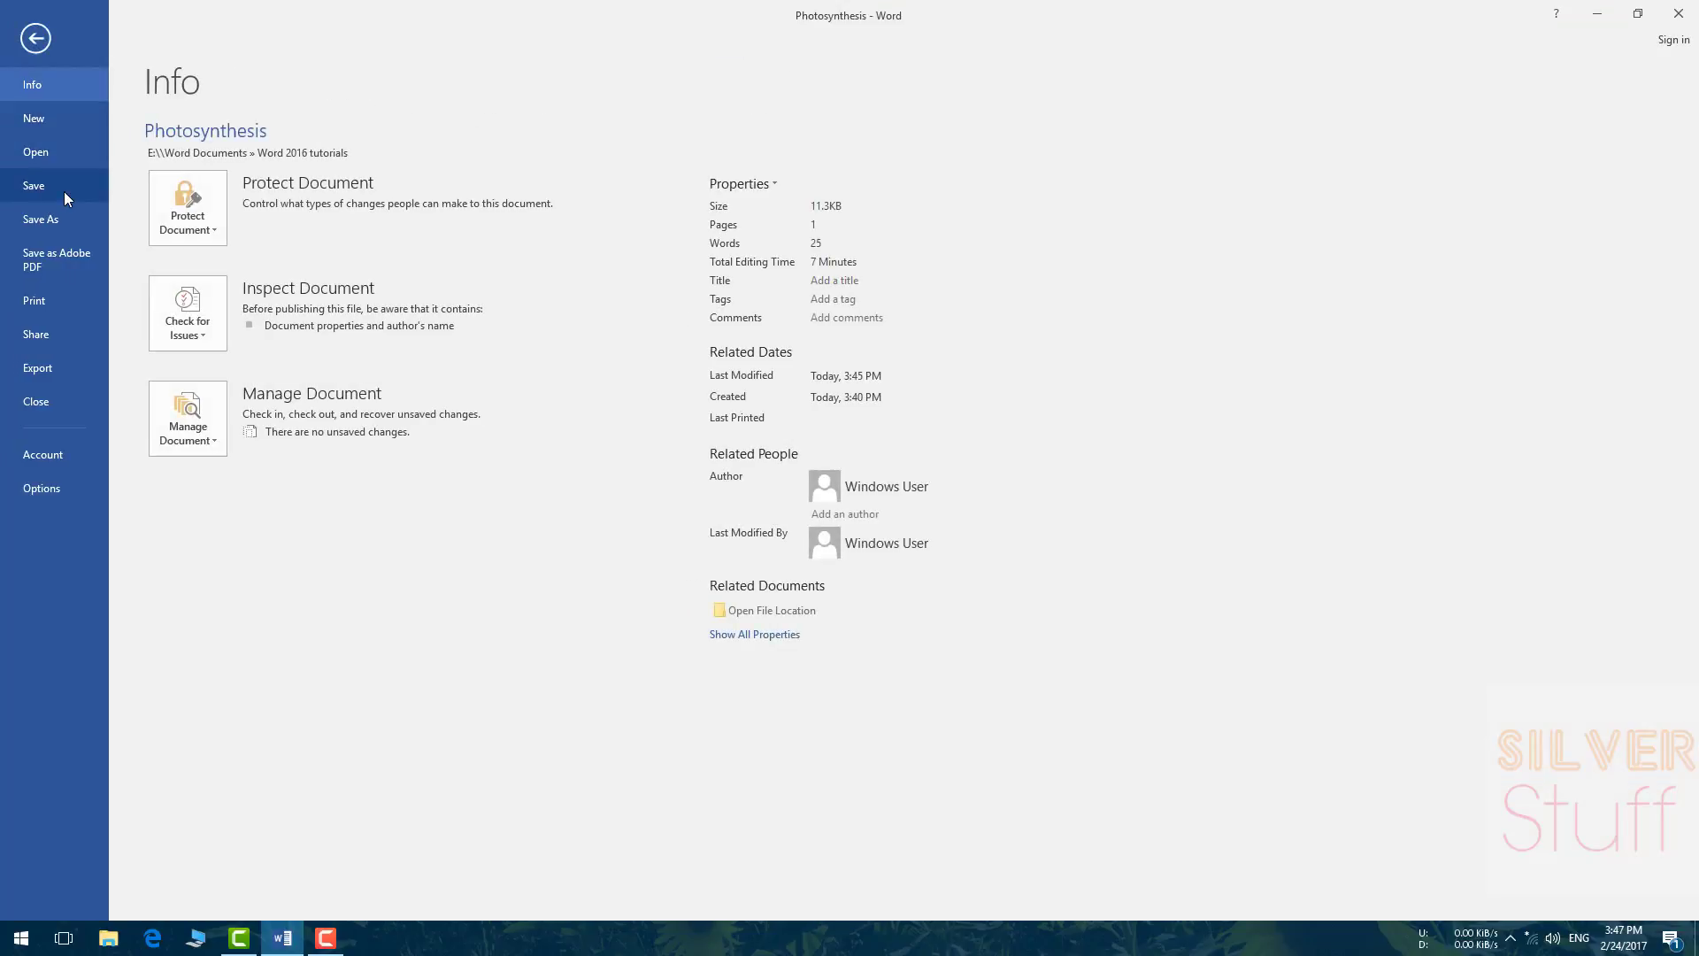
{"action": "left_click", "coordinate": [36, 41]}
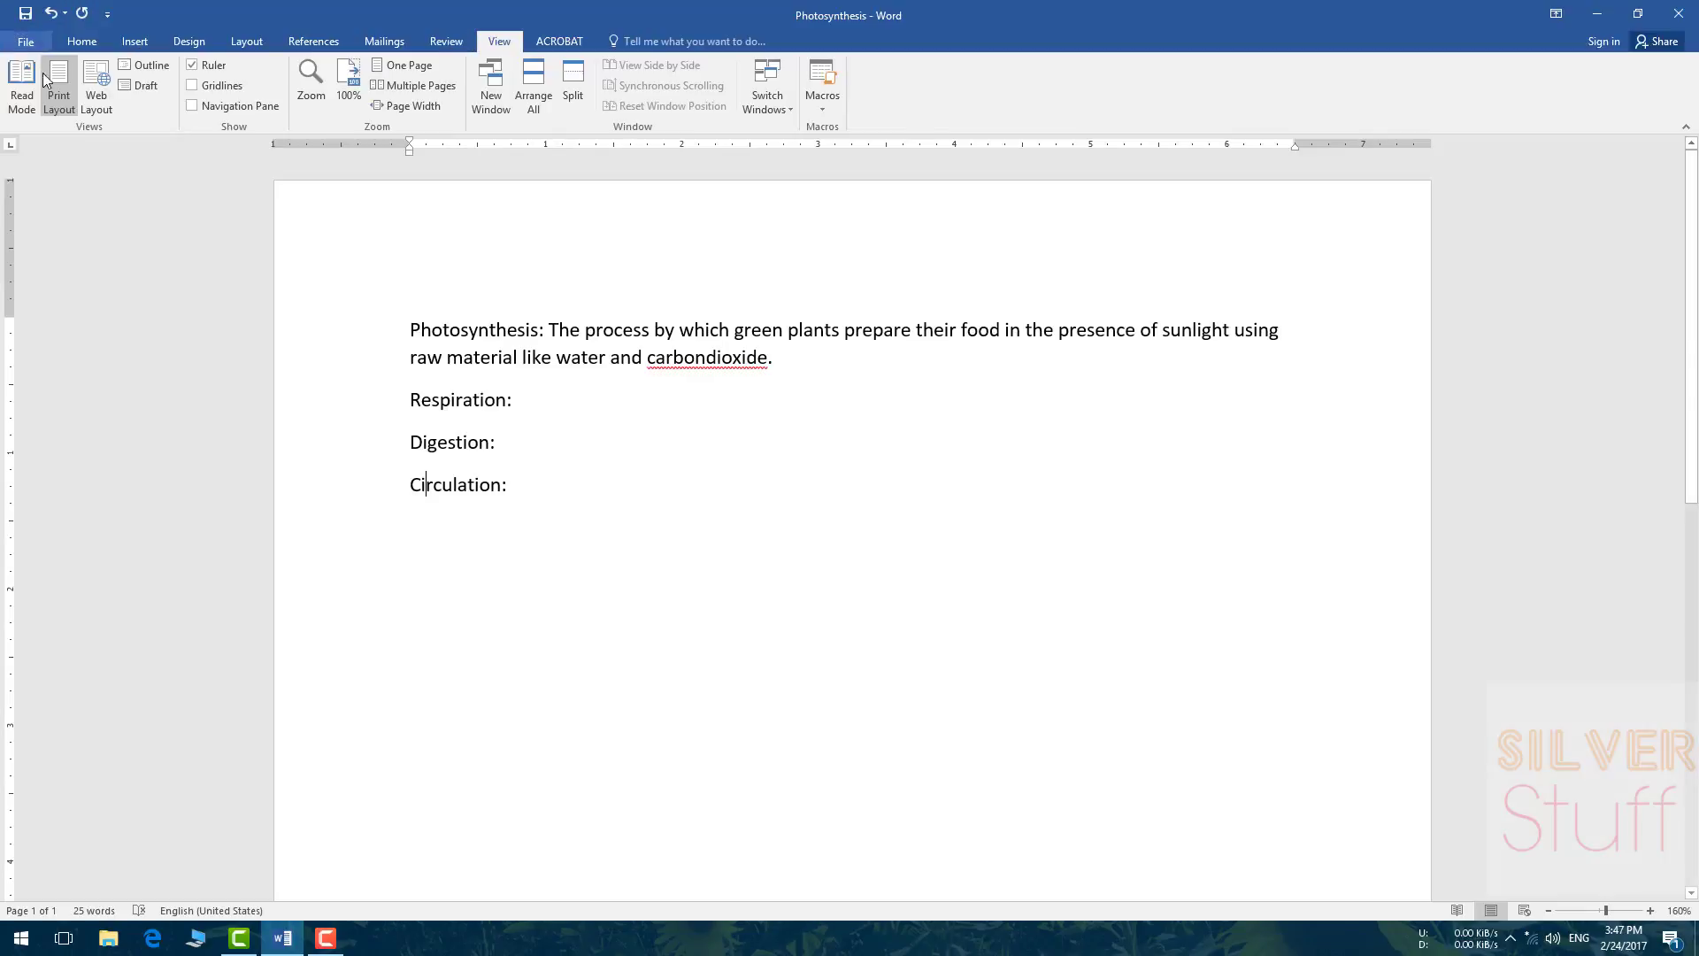
{"action": "left_click", "coordinate": [25, 14]}
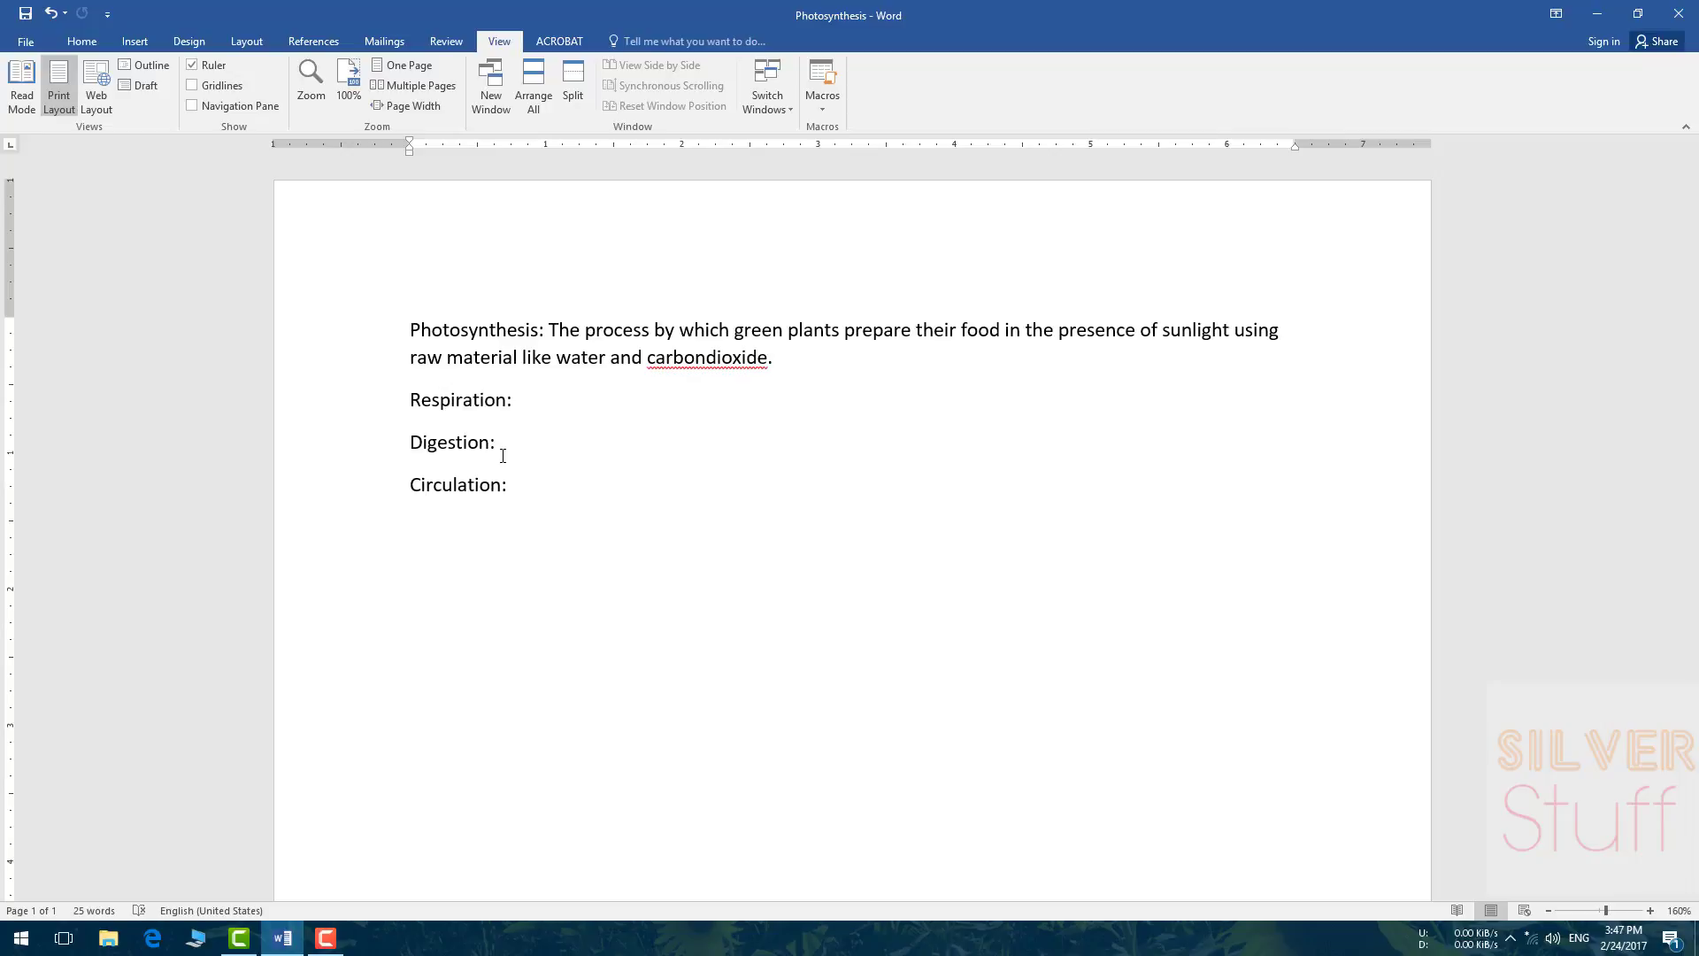
{"action": "left_click_drag", "start_coordinate": [779, 359], "coordinate": [778, 490]}
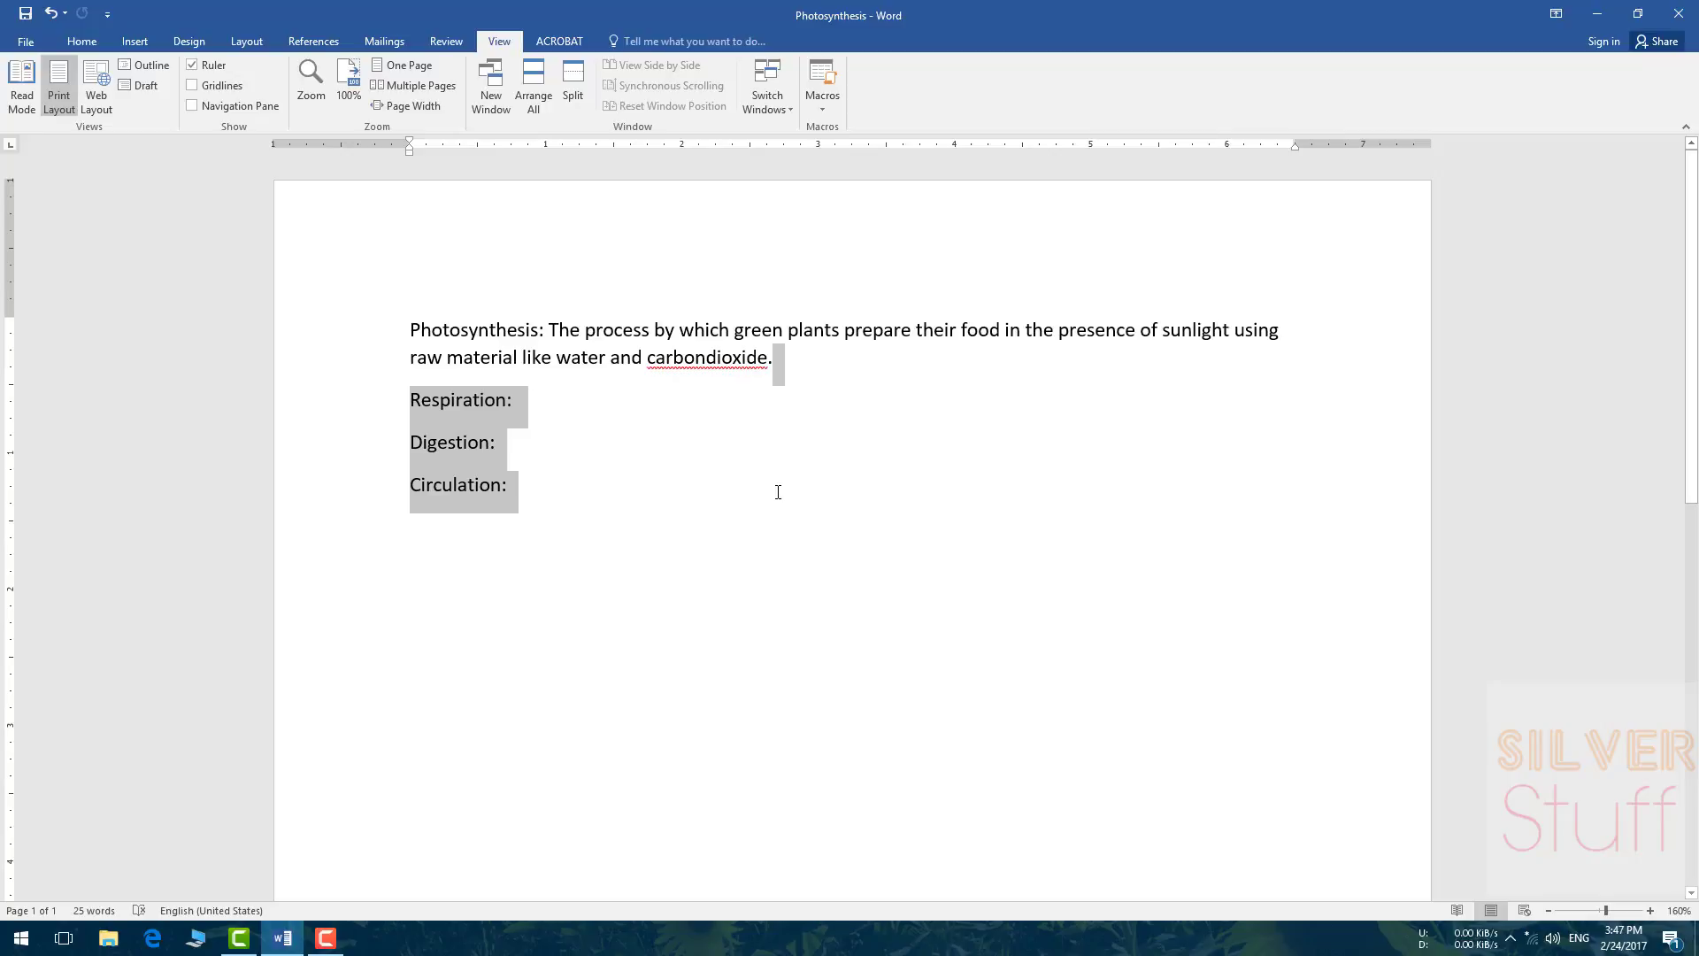
{"action": "left_click", "coordinate": [588, 514]}
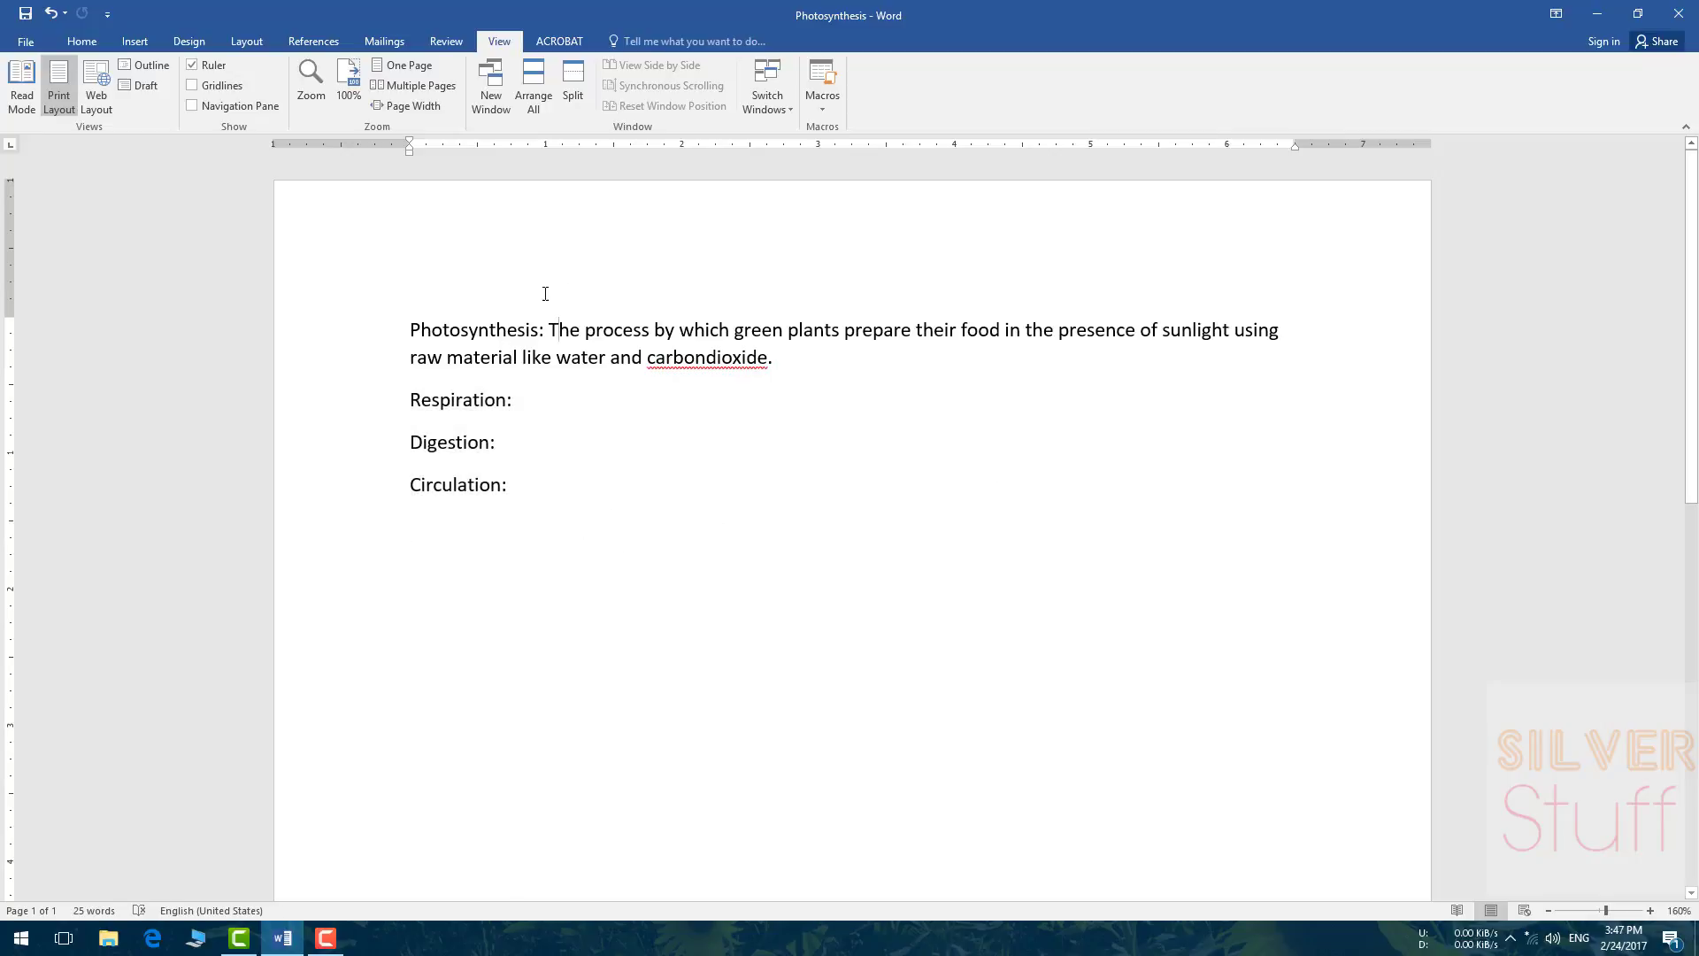
Step: Insert the heading 'IMPORTANT DEFINATIONS:' on a new line above Photosynthesis
{"action": "left_click", "coordinate": [404, 322]}
{"action": "key", "text": "Return"}
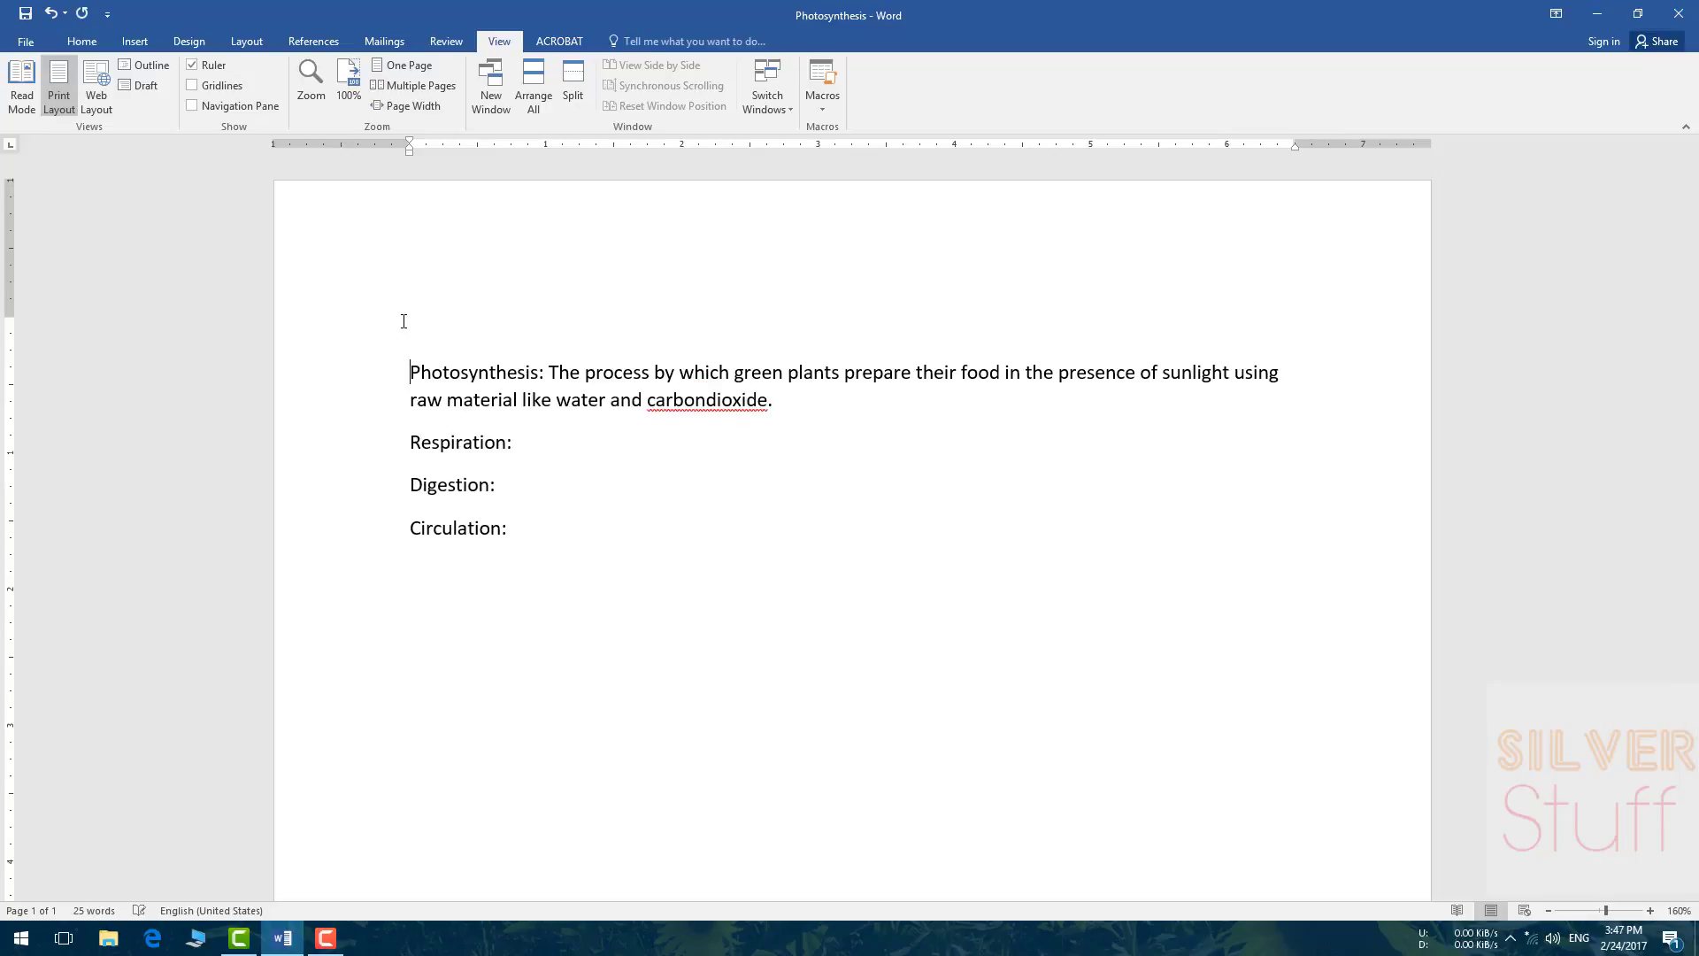
{"action": "type", "text": "IMPORTANT DEFINATIONS:"}
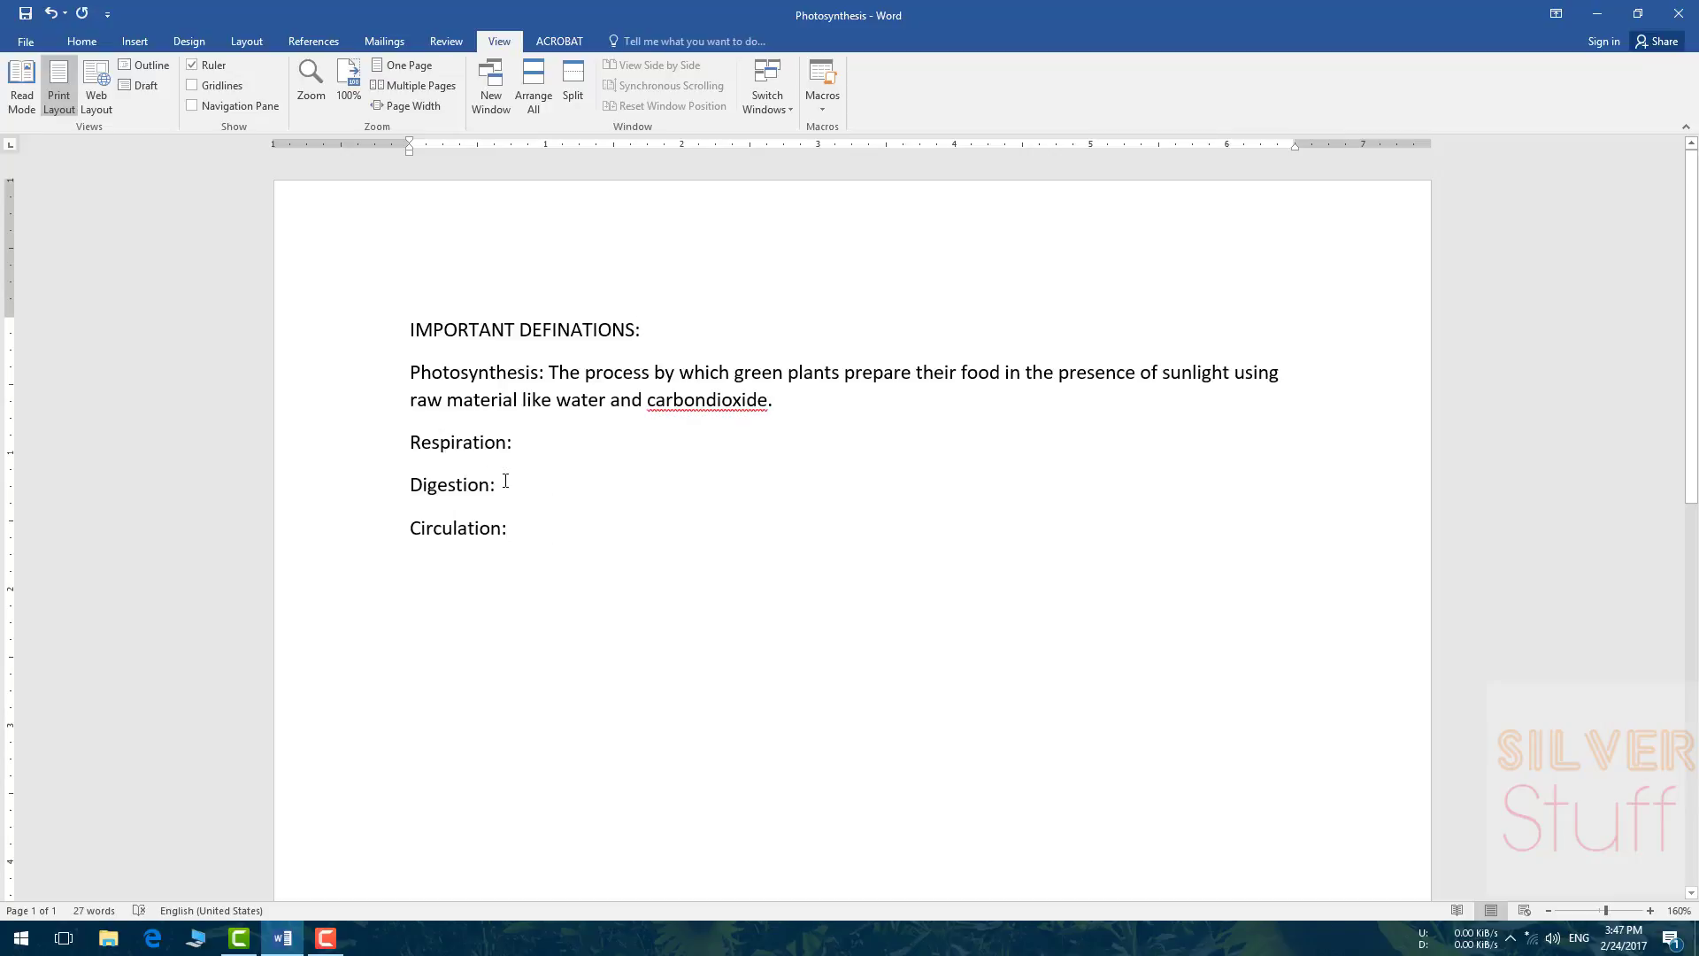
Step: Make the definition and the three term lines red, bold and 16 pt
{"action": "left_click_drag", "start_coordinate": [372, 380], "coordinate": [410, 546]}
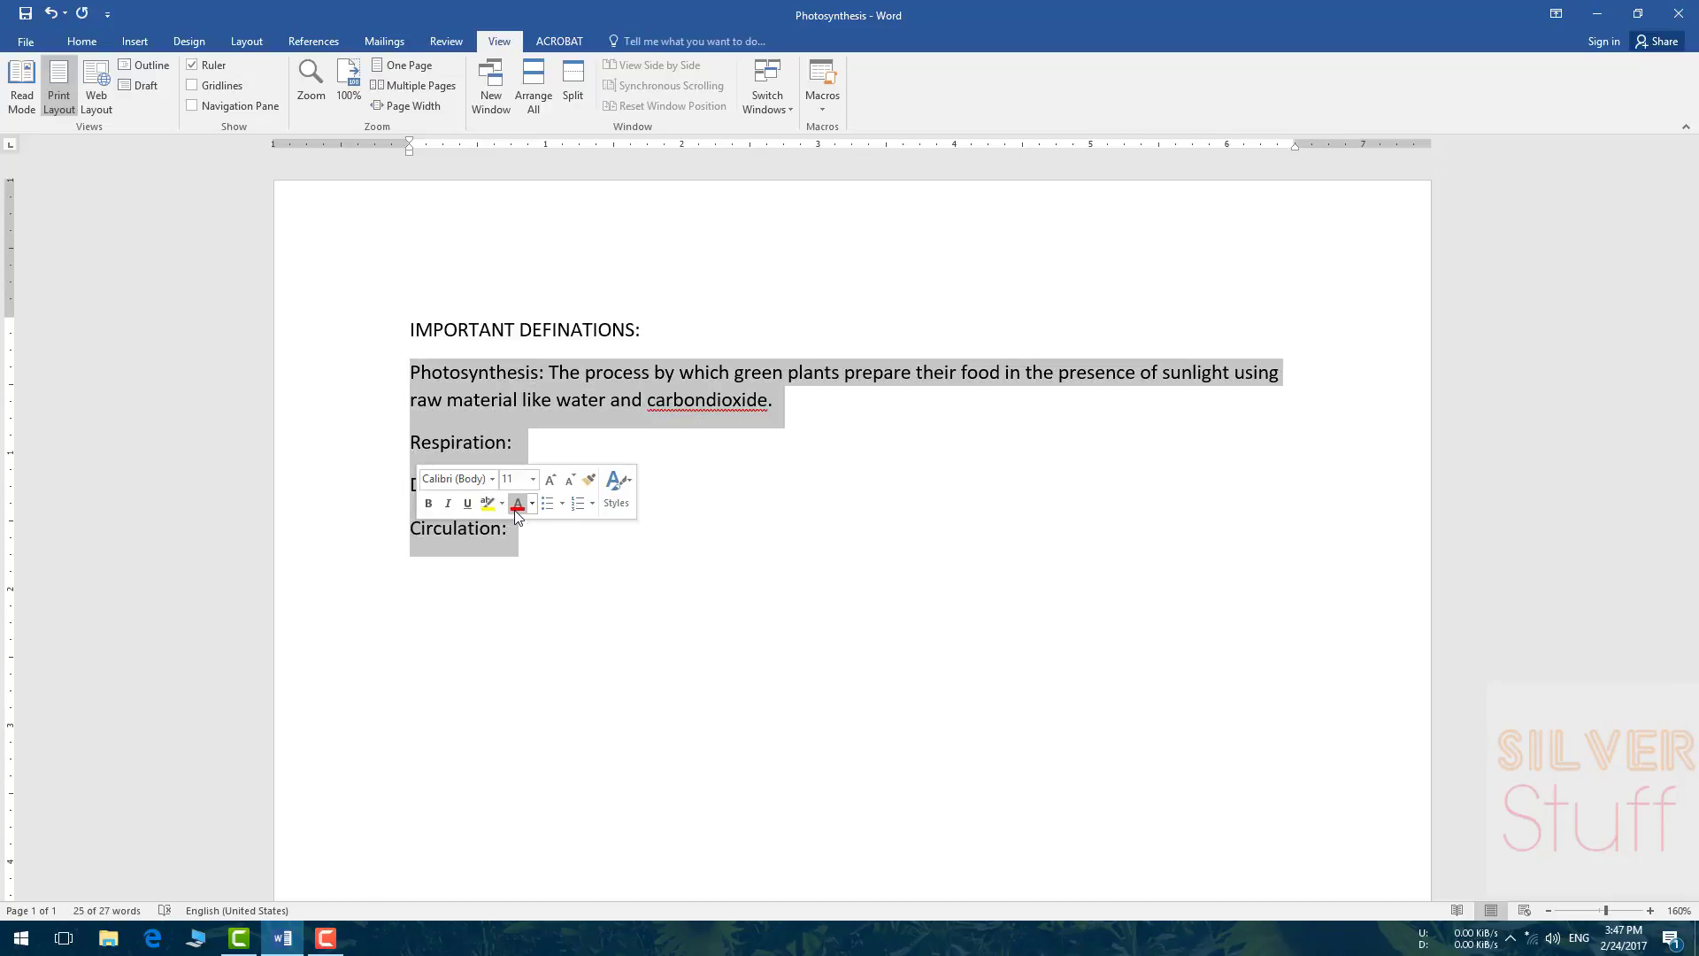
{"action": "left_click", "coordinate": [517, 504]}
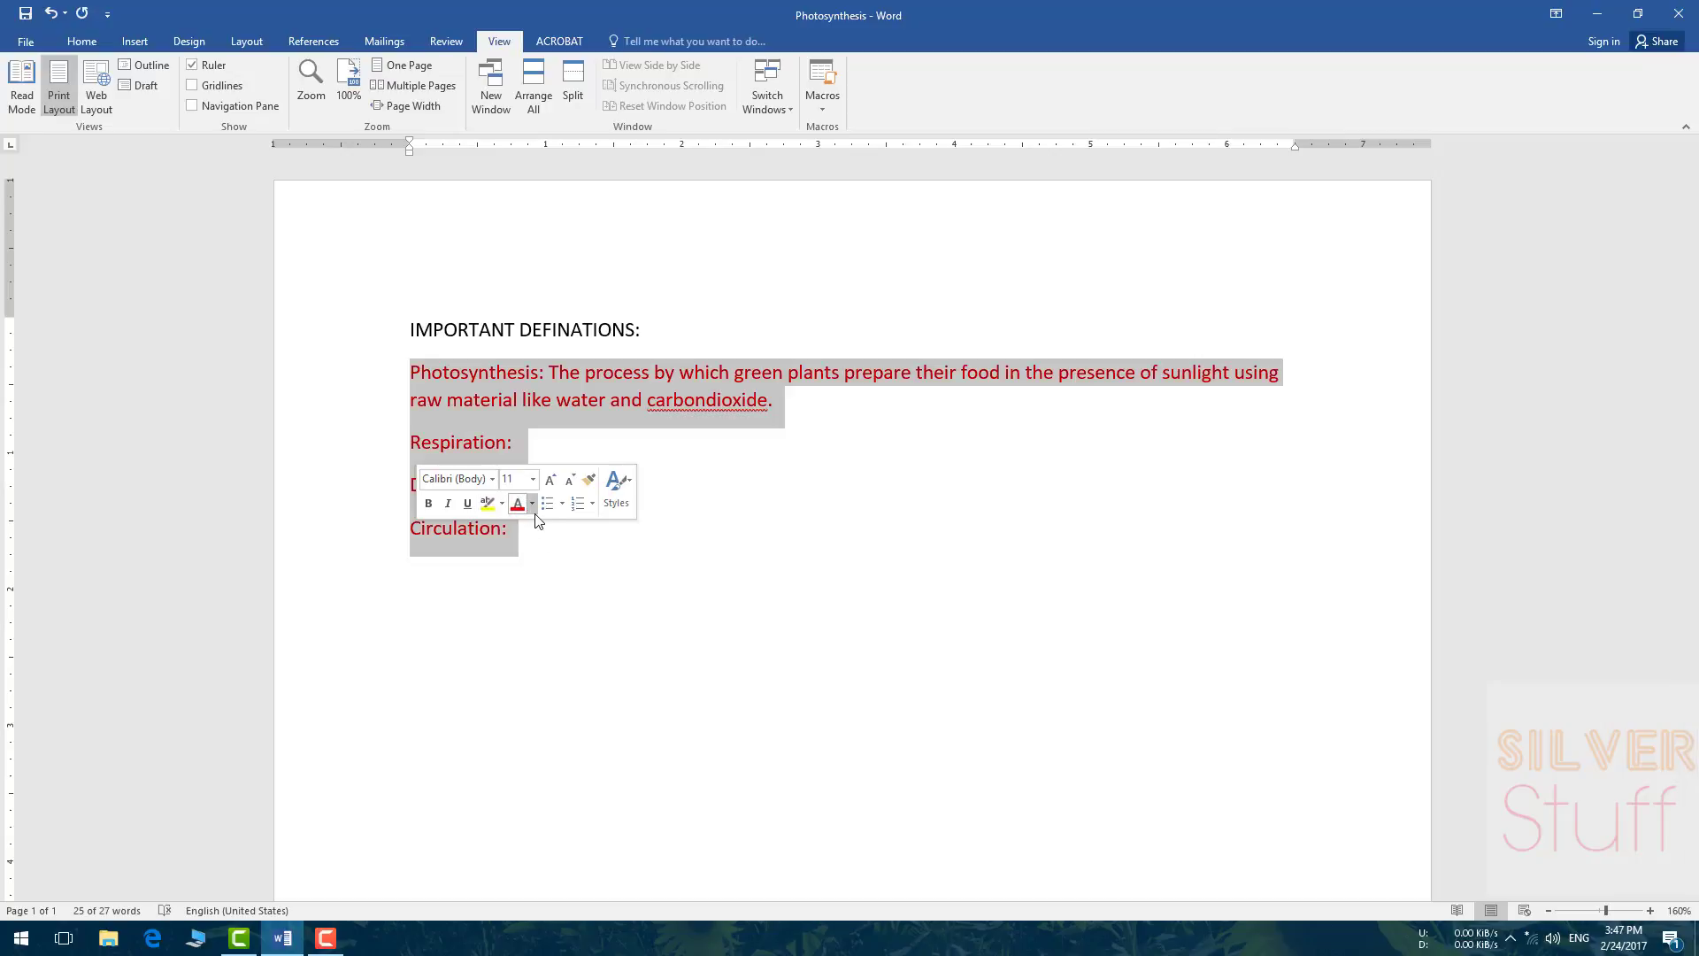
{"action": "left_click", "coordinate": [429, 503]}
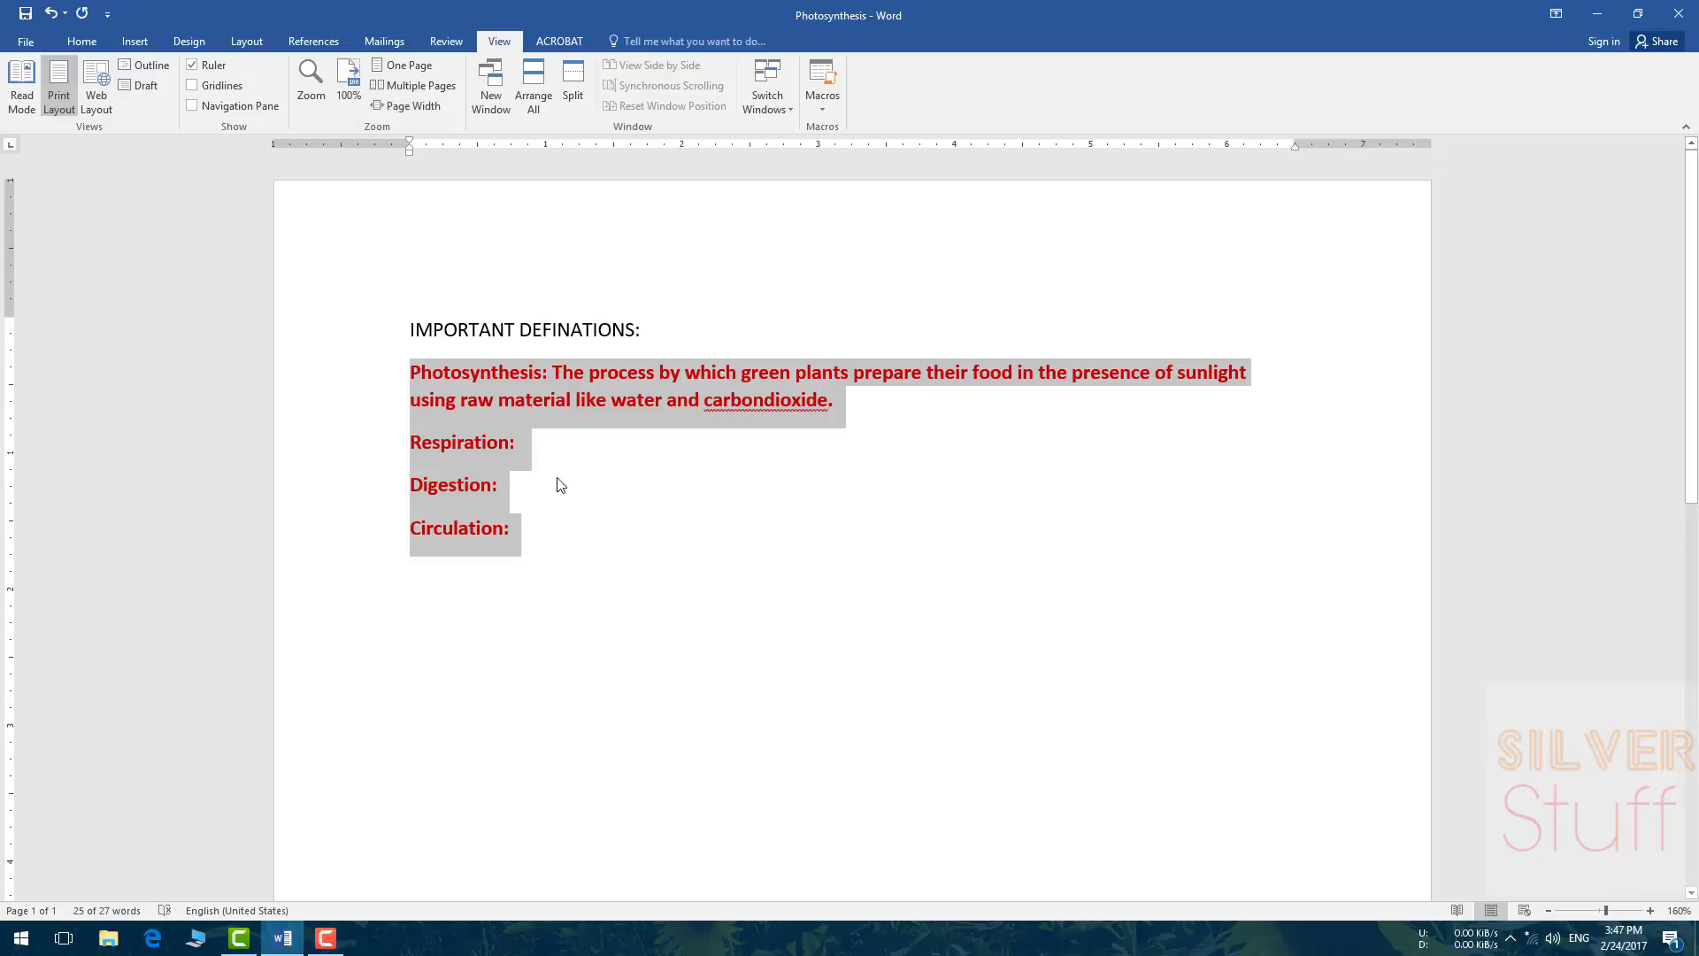
{"action": "left_click", "coordinate": [82, 43]}
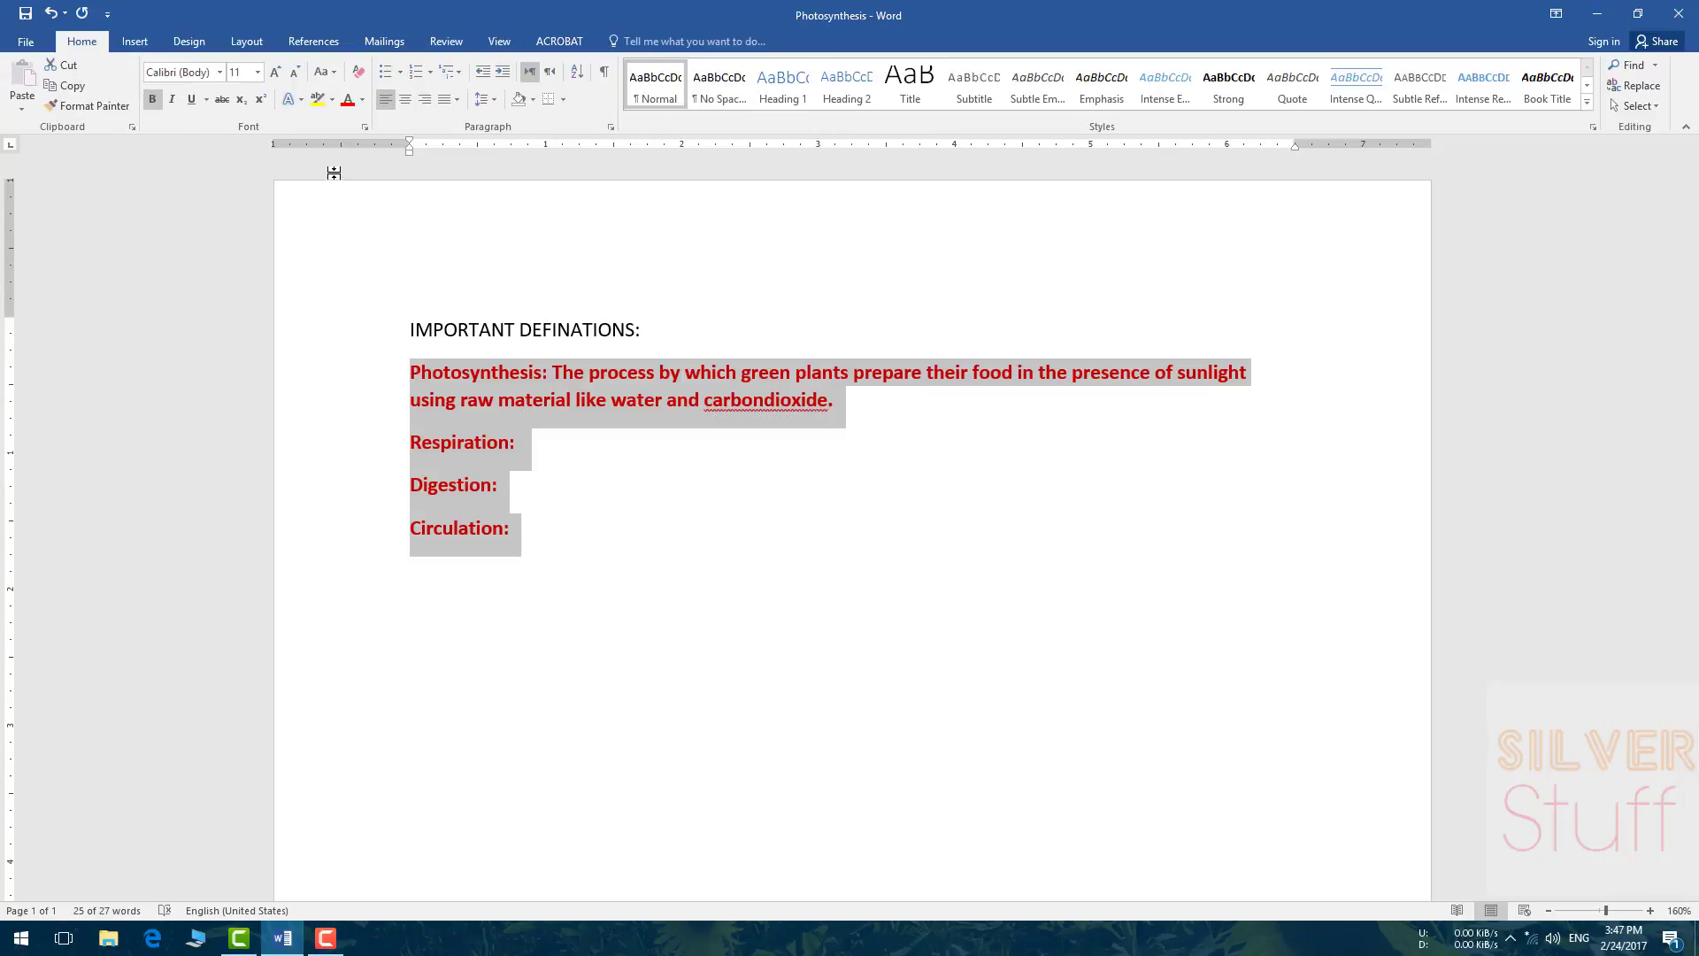
{"action": "left_click", "coordinate": [275, 72]}
{"action": "left_click", "coordinate": [275, 72]}
{"action": "left_click", "coordinate": [275, 72]}
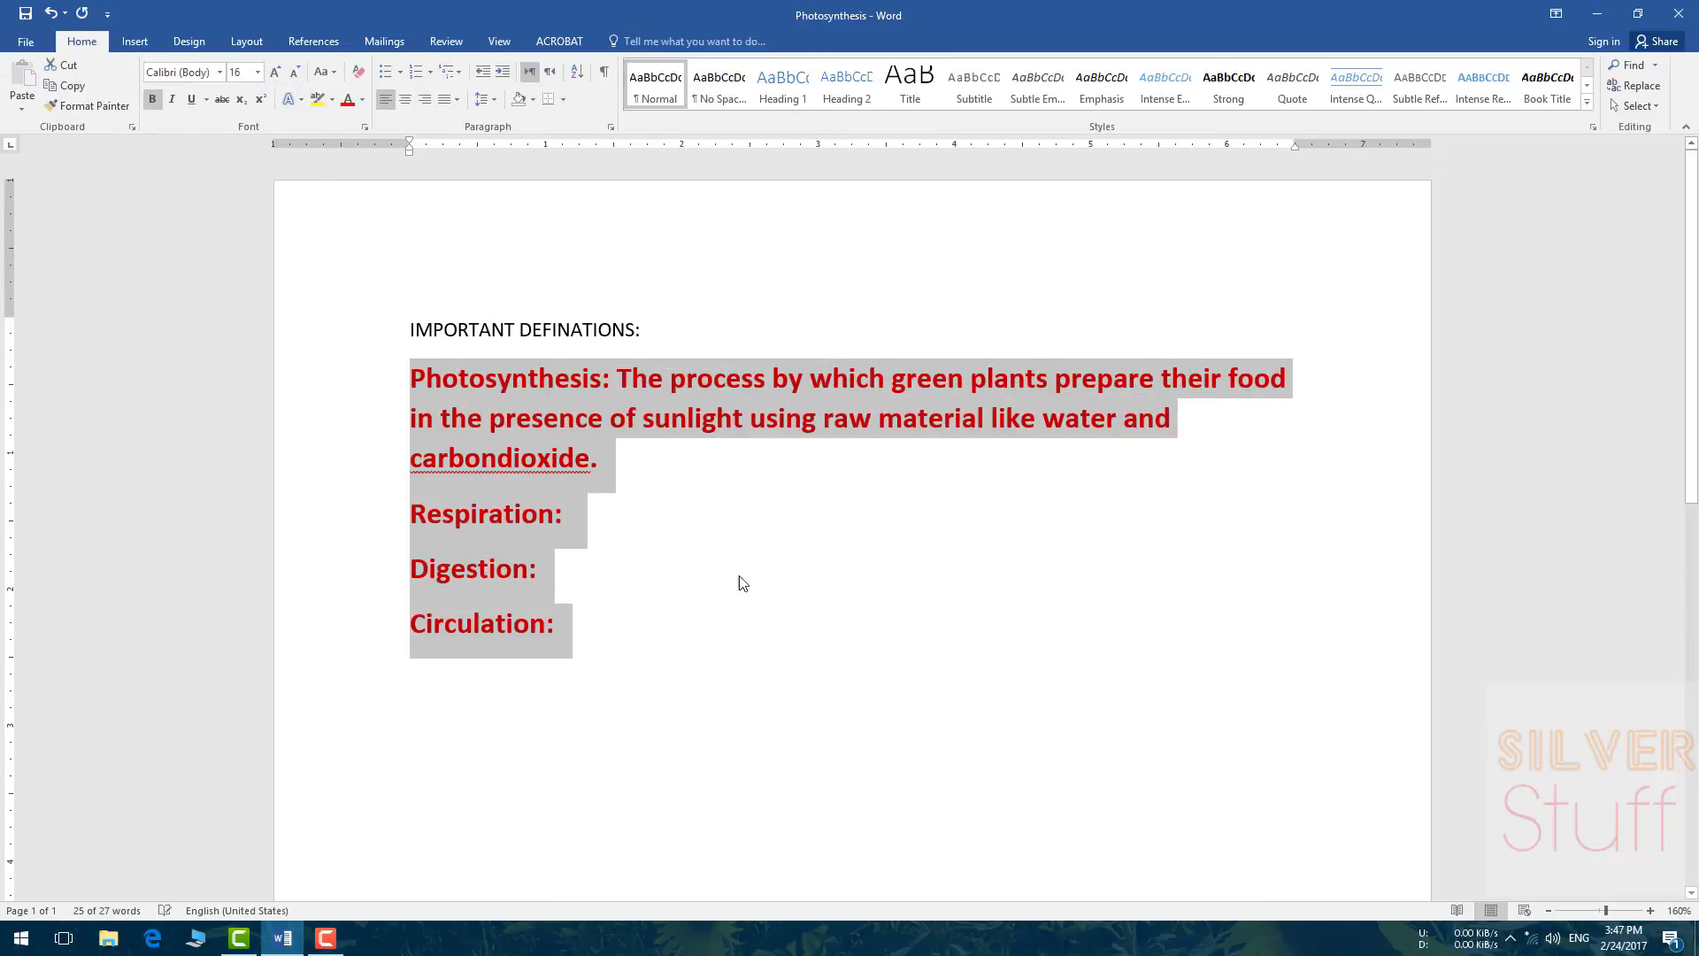
{"action": "left_click", "coordinate": [849, 590]}
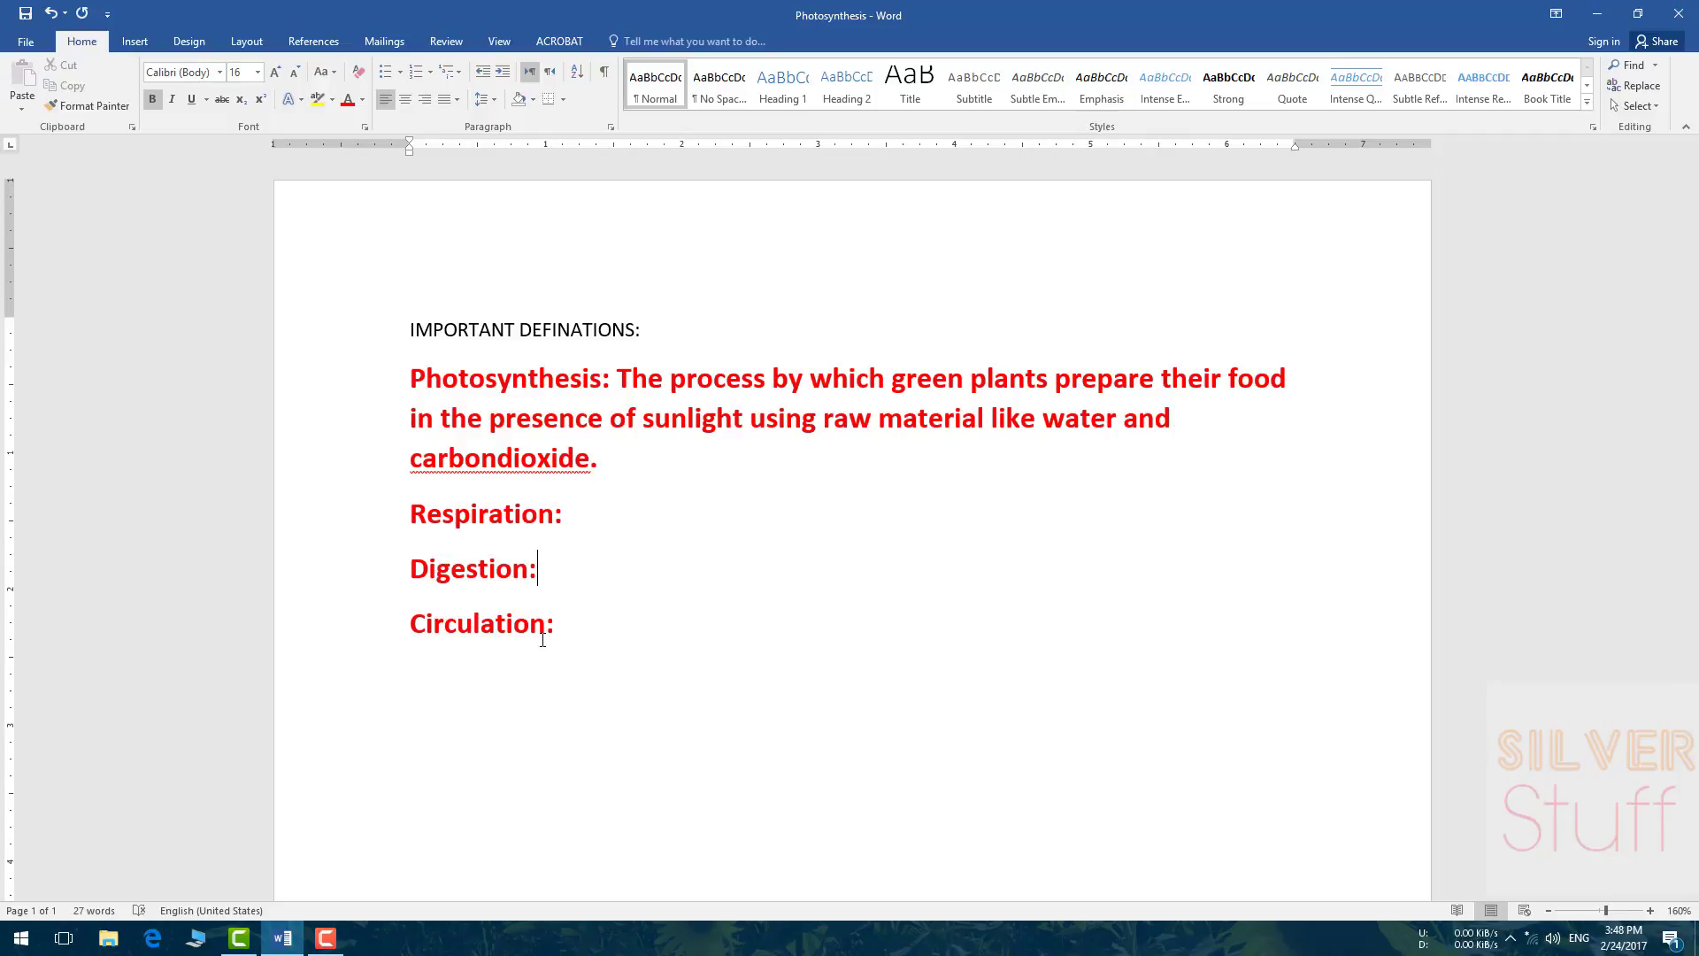
Step: Save the document again into Word 2016 tutorials, renamed from Photosynthesis to 'IMPORTANT DEFINATIONS'
{"action": "left_click", "coordinate": [26, 44]}
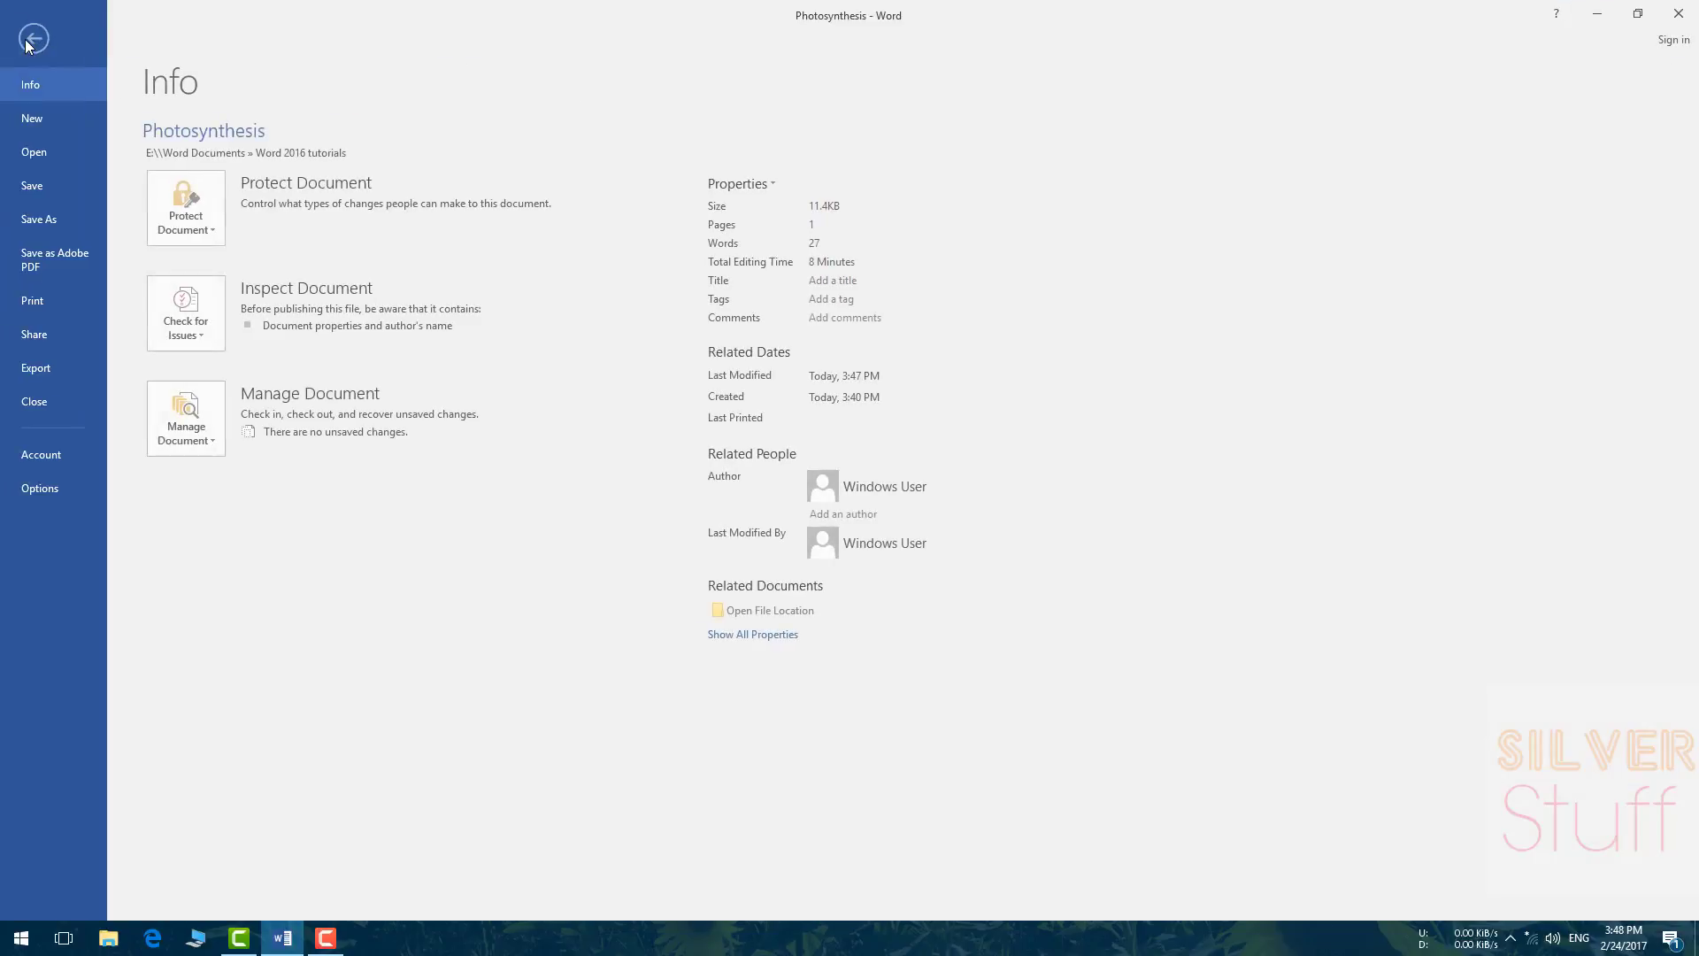
{"action": "left_click", "coordinate": [69, 221]}
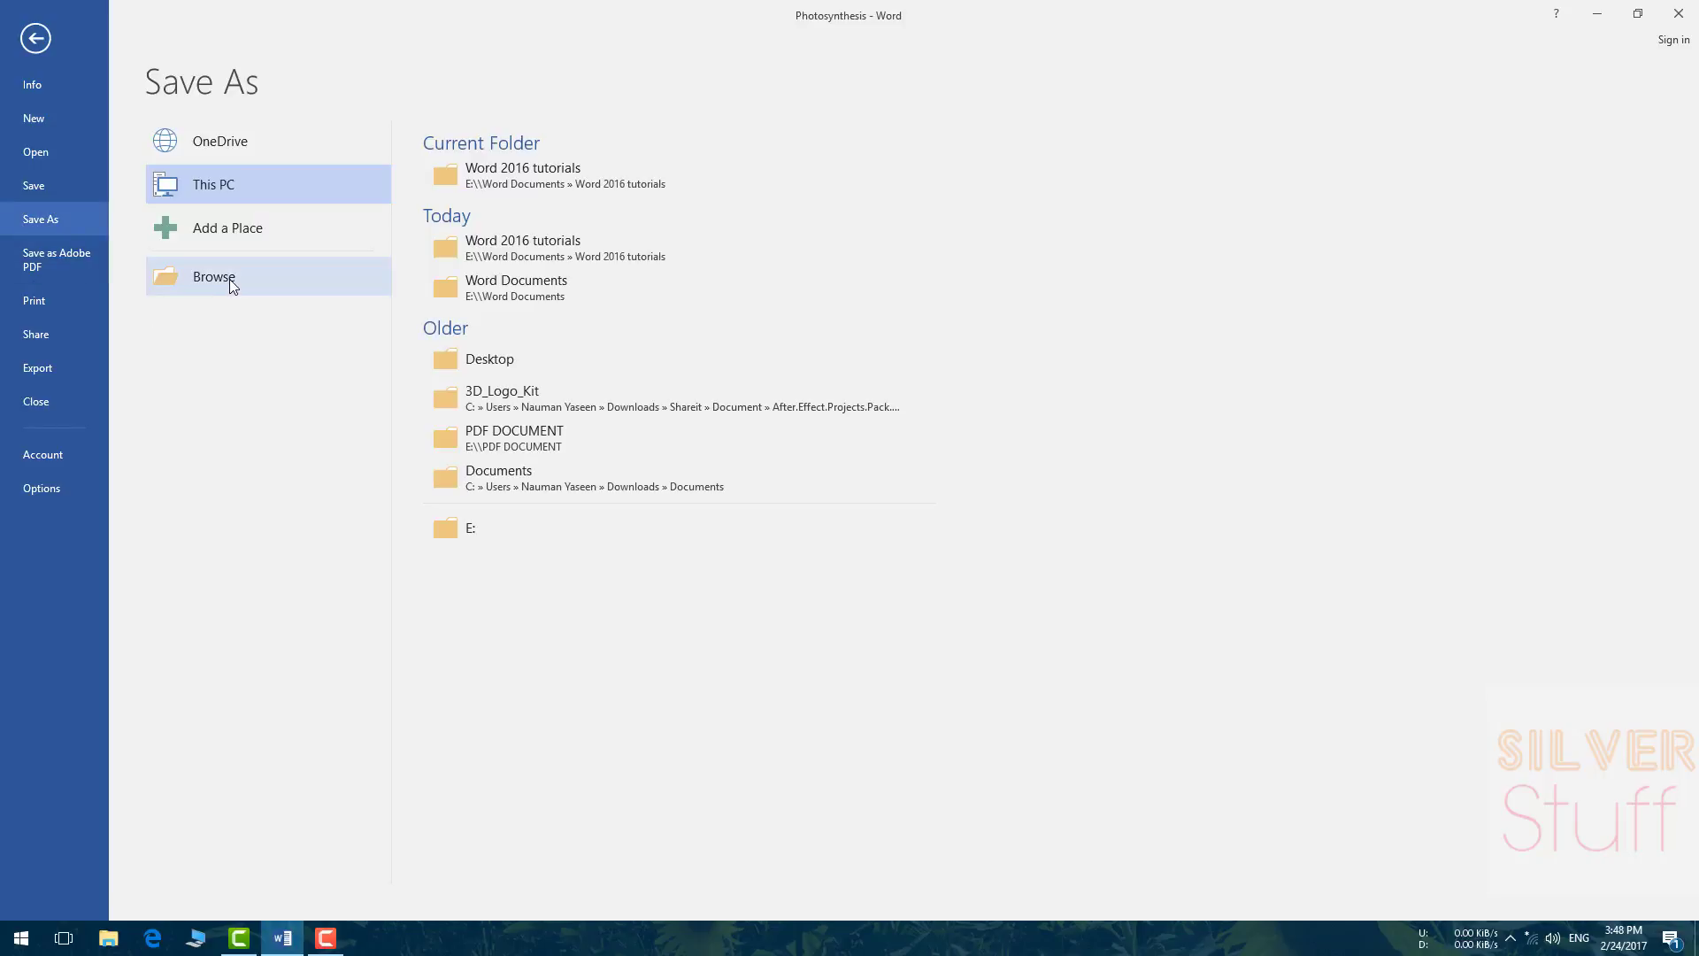
{"action": "left_click", "coordinate": [497, 161]}
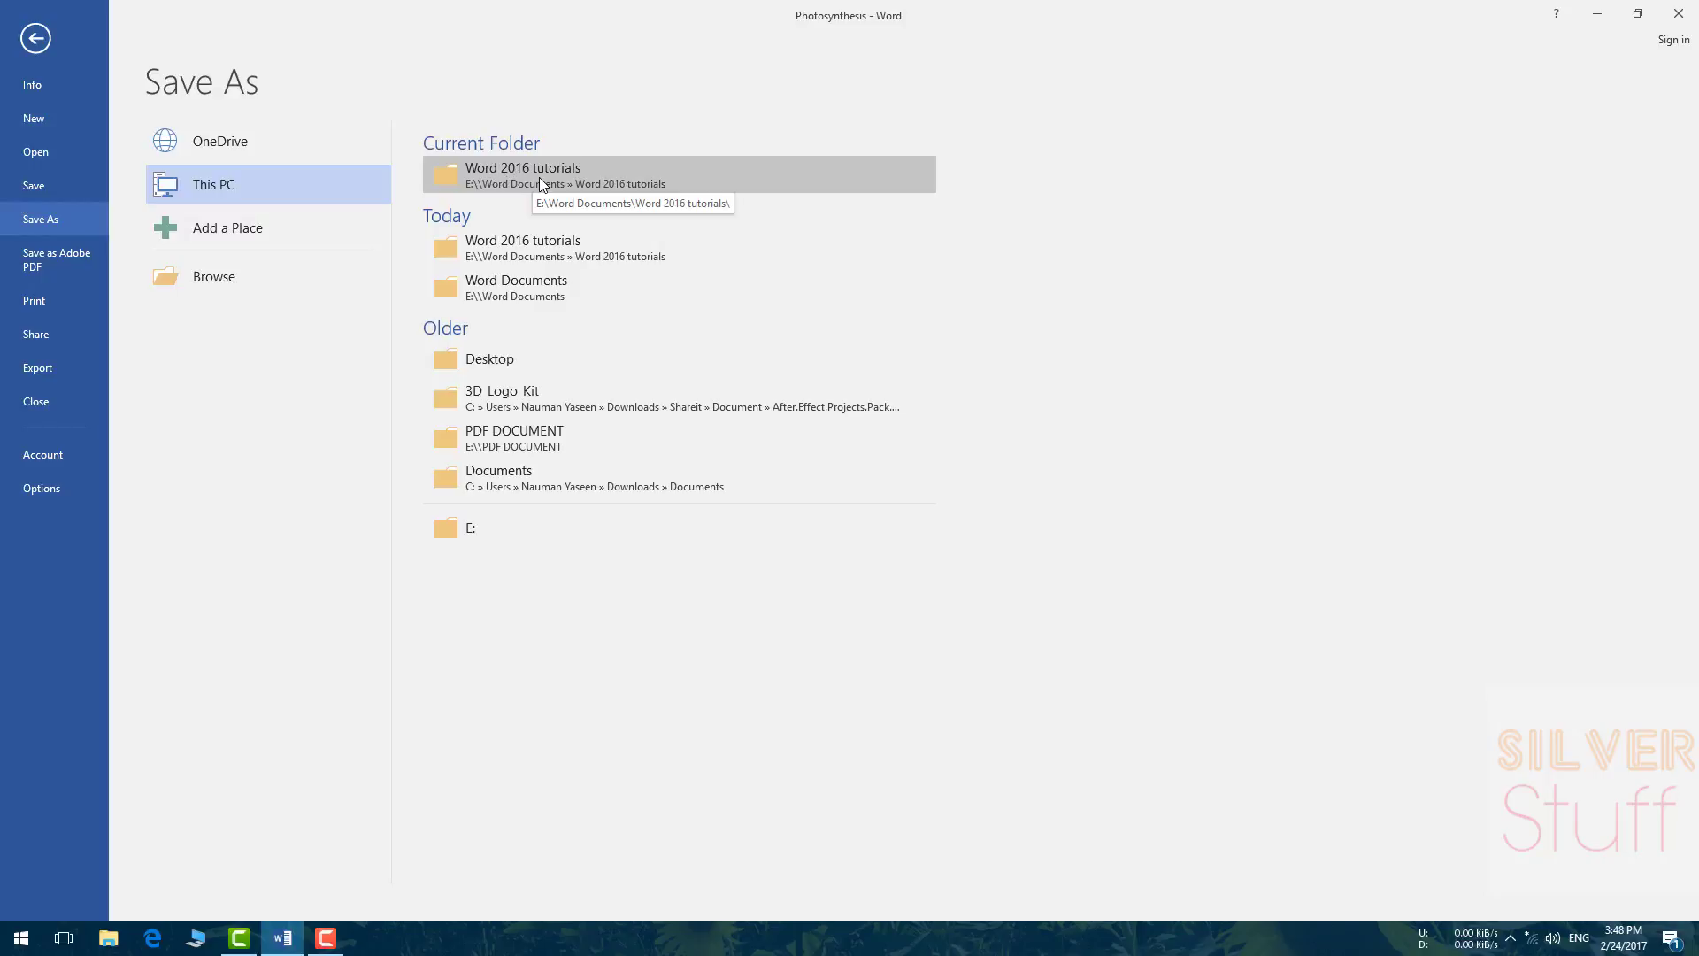
{"action": "left_click", "coordinate": [539, 177]}
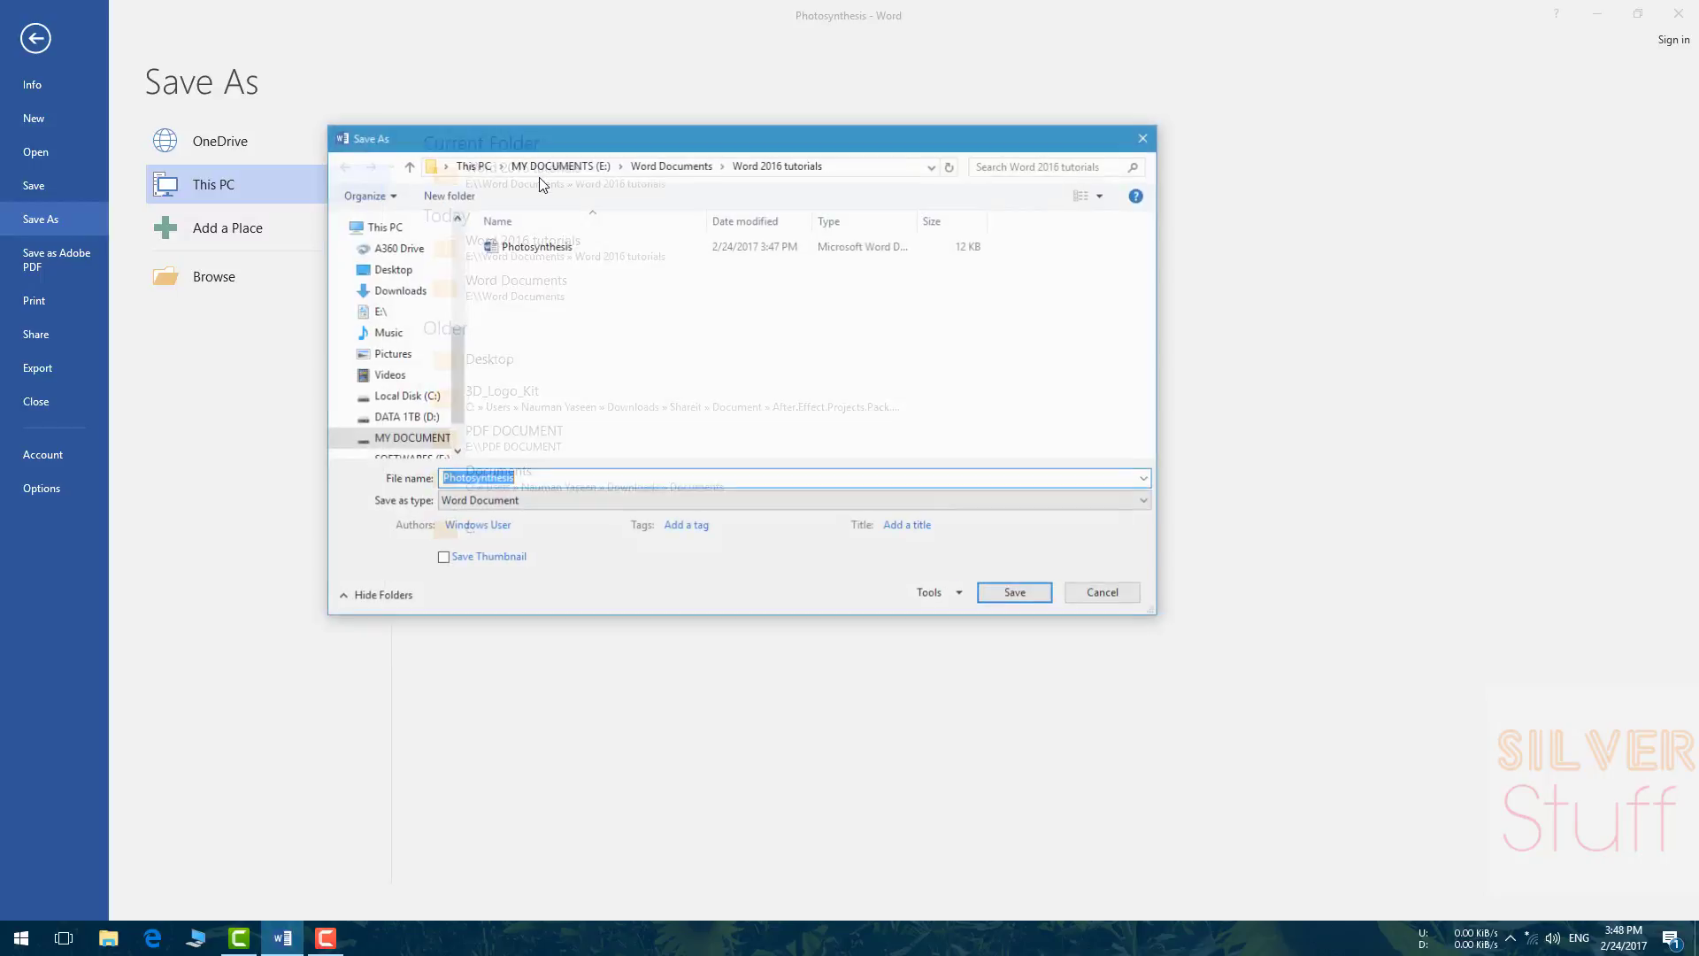
{"action": "left_click", "coordinate": [519, 480]}
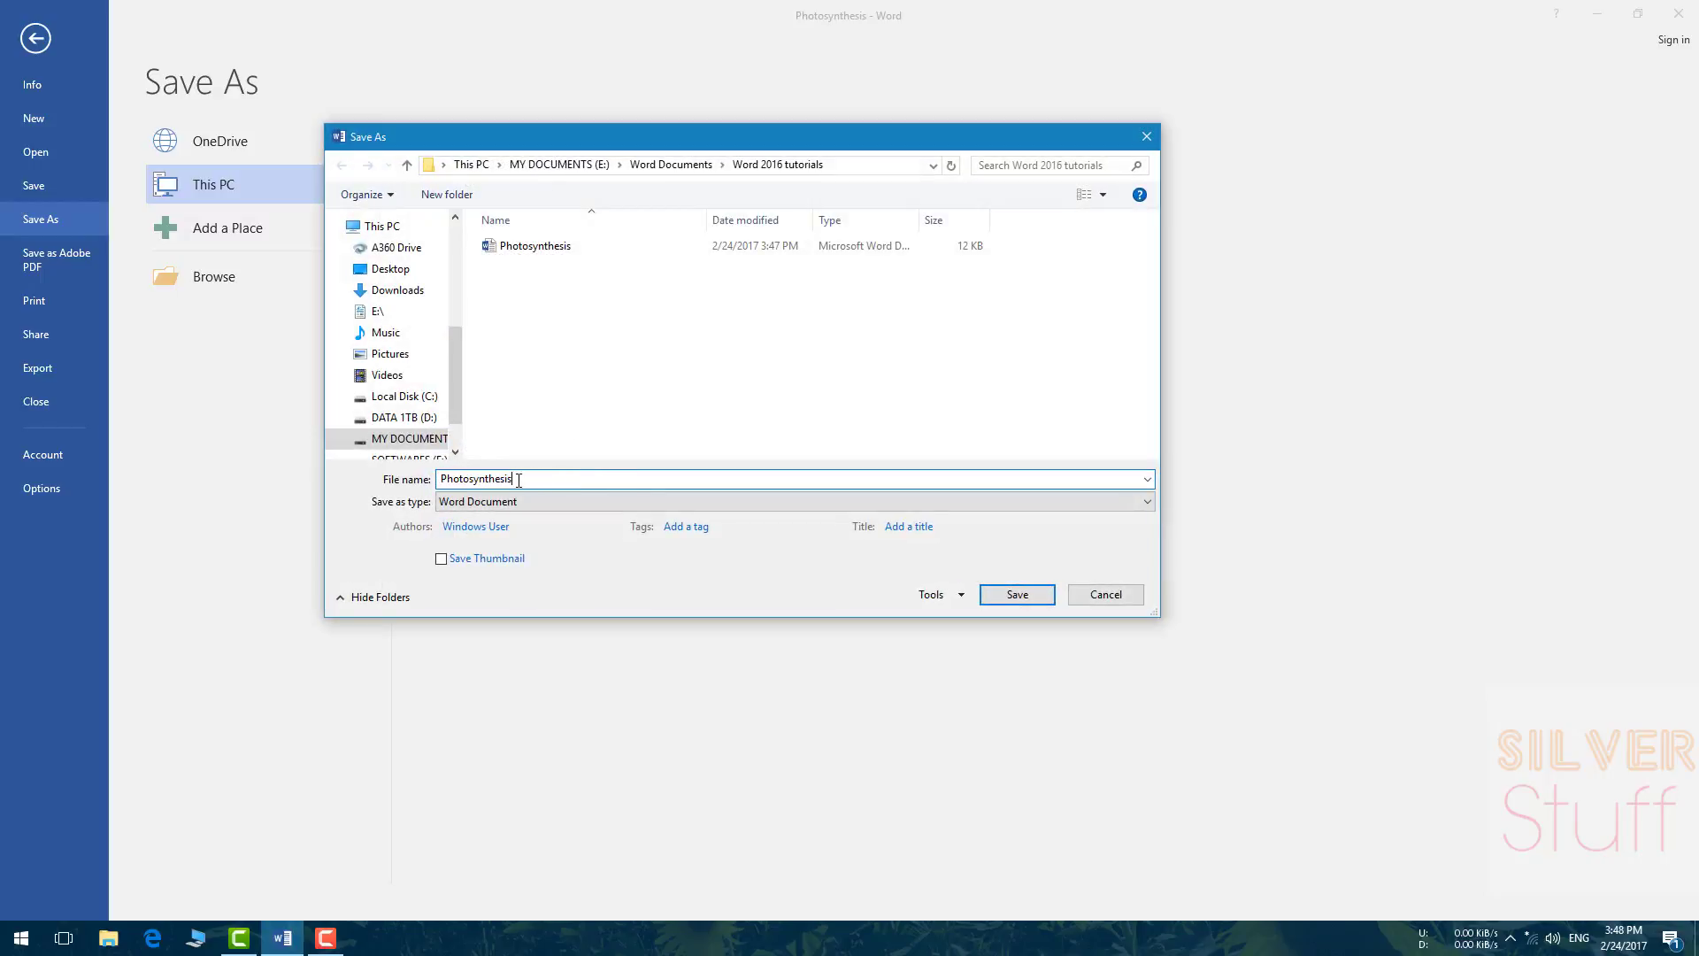
{"action": "key", "text": "BackSpace"}
{"action": "key", "text": "BackSpace"}
{"action": "key", "text": "BackSpace"}
{"action": "key", "text": "BackSpace"}
{"action": "key", "text": "BackSpace"}
{"action": "key", "text": "BackSpace"}
{"action": "key", "text": "BackSpace"}
{"action": "key", "text": "BackSpace"}
{"action": "key", "text": "BackSpace"}
{"action": "key", "text": "BackSpace"}
{"action": "key", "text": "BackSpace"}
{"action": "key", "text": "BackSpace"}
{"action": "key", "text": "BackSpace"}
{"action": "key", "text": "BackSpace"}
{"action": "type", "text": "IMPORTANT DEFINATIONS"}
{"action": "left_click", "coordinate": [1017, 594]}
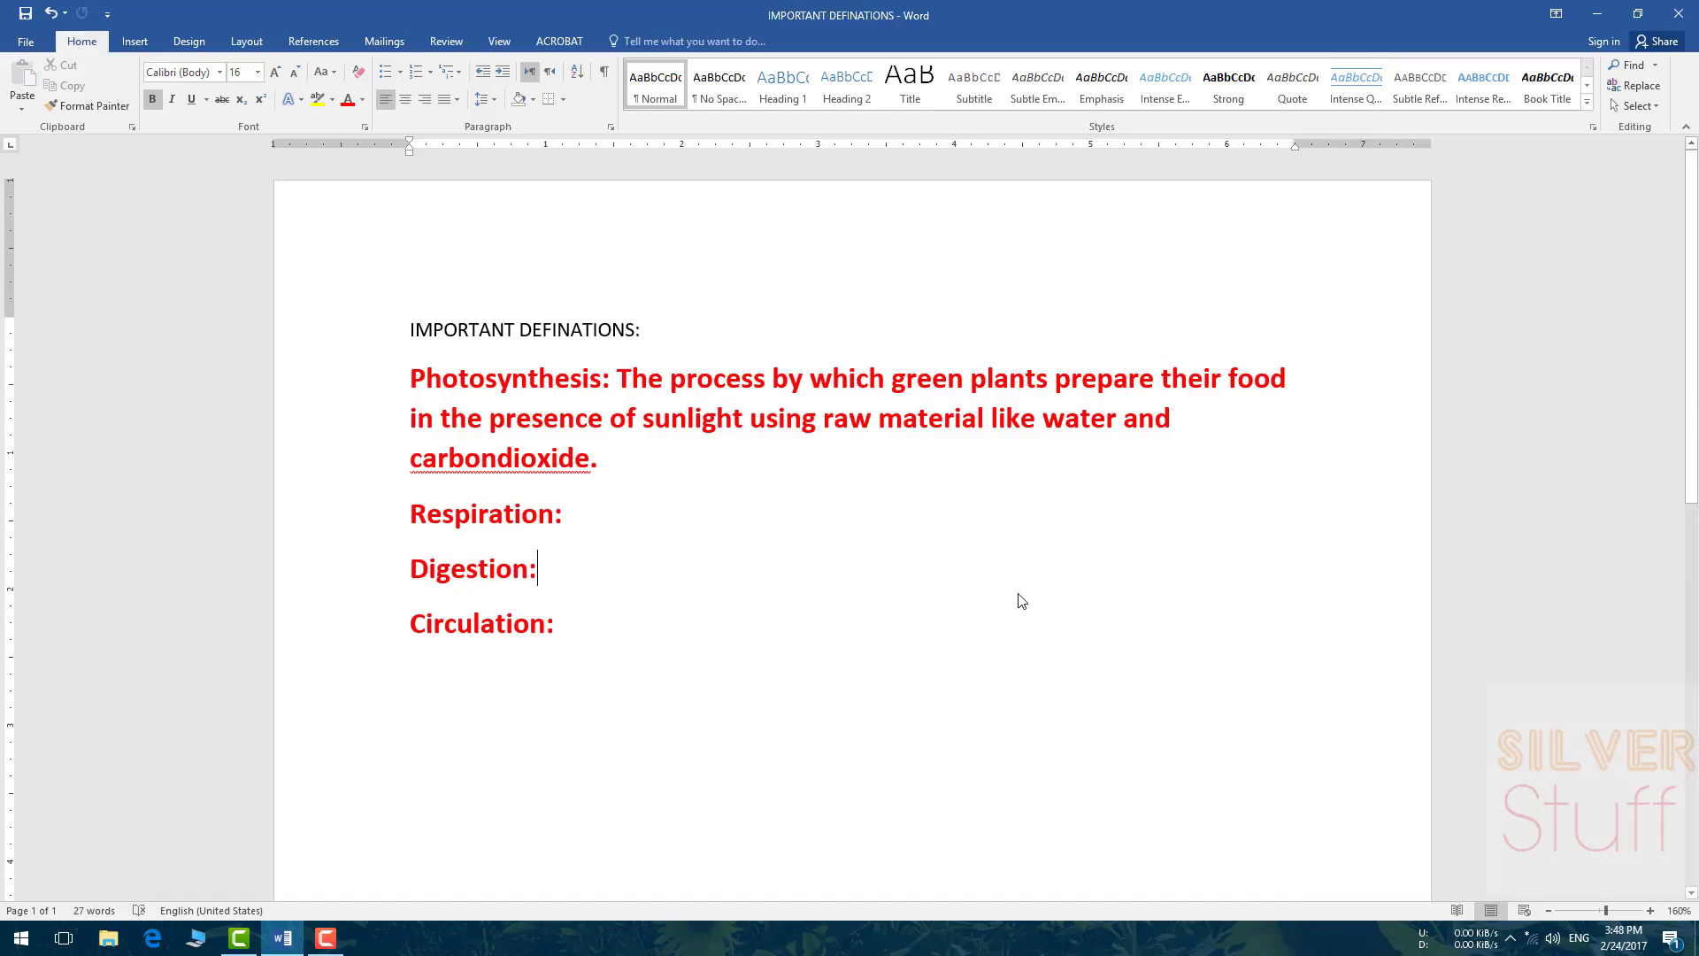
Step: Browse File Explorer to E:\Word Documents\Word 2016 tutorials and confirm both files are there
{"action": "left_click", "coordinate": [22, 937]}
{"action": "left_click", "coordinate": [302, 190]}
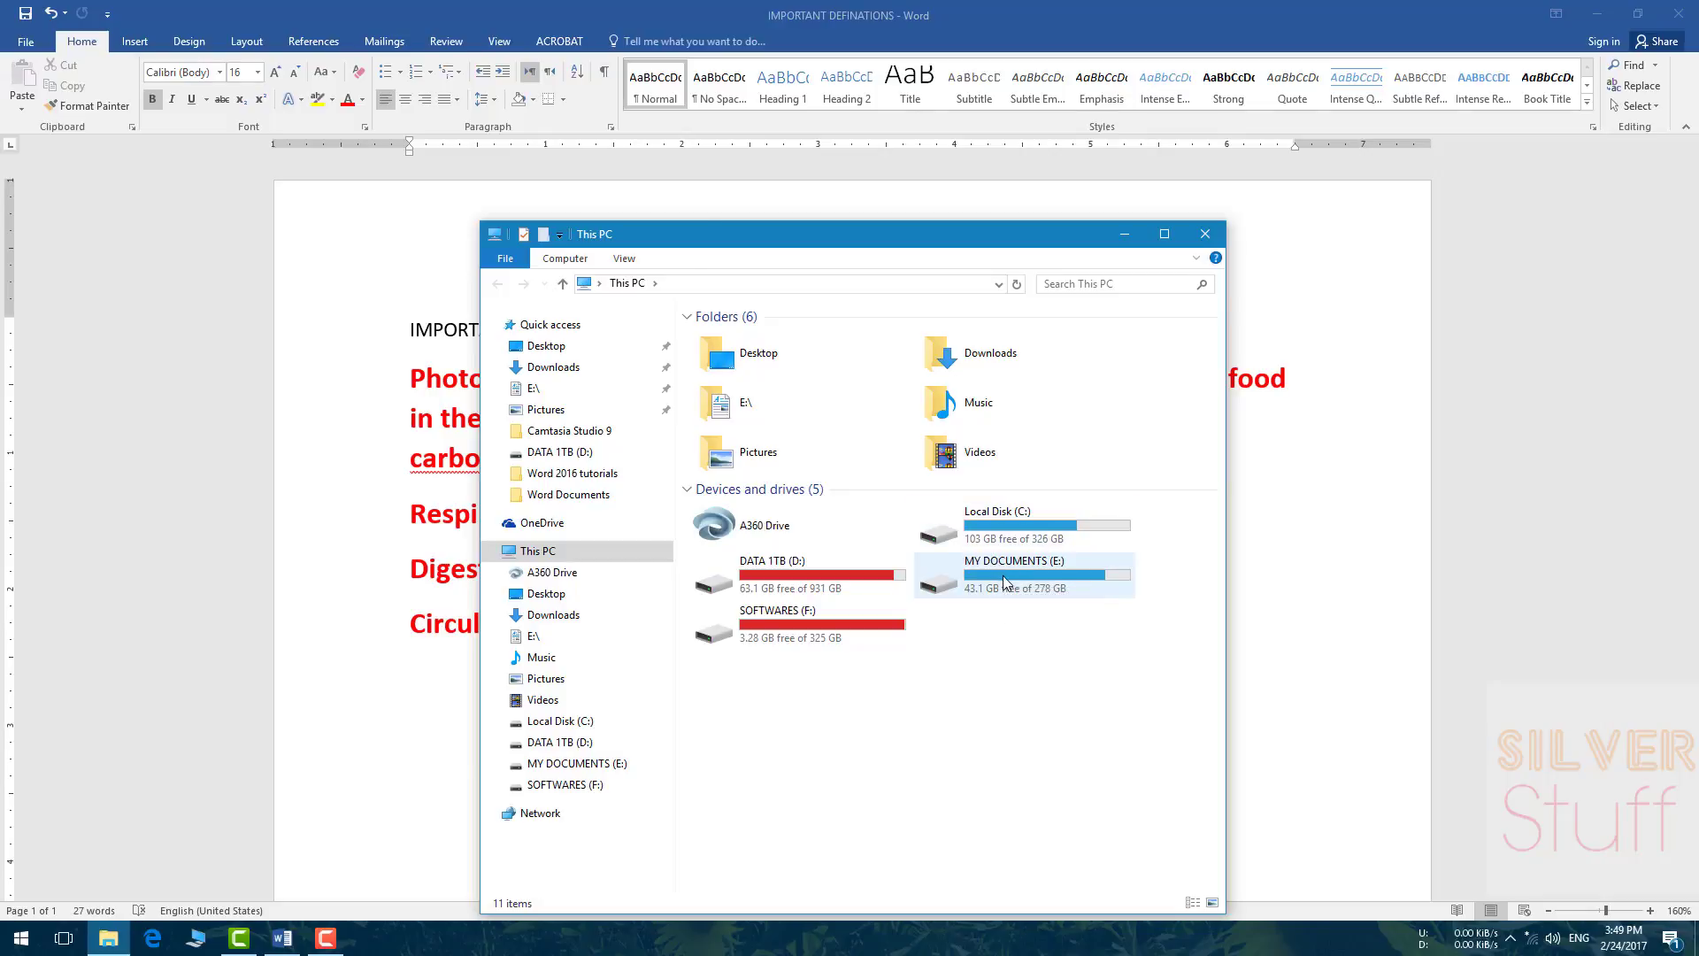
{"action": "double_click", "coordinate": [1002, 574]}
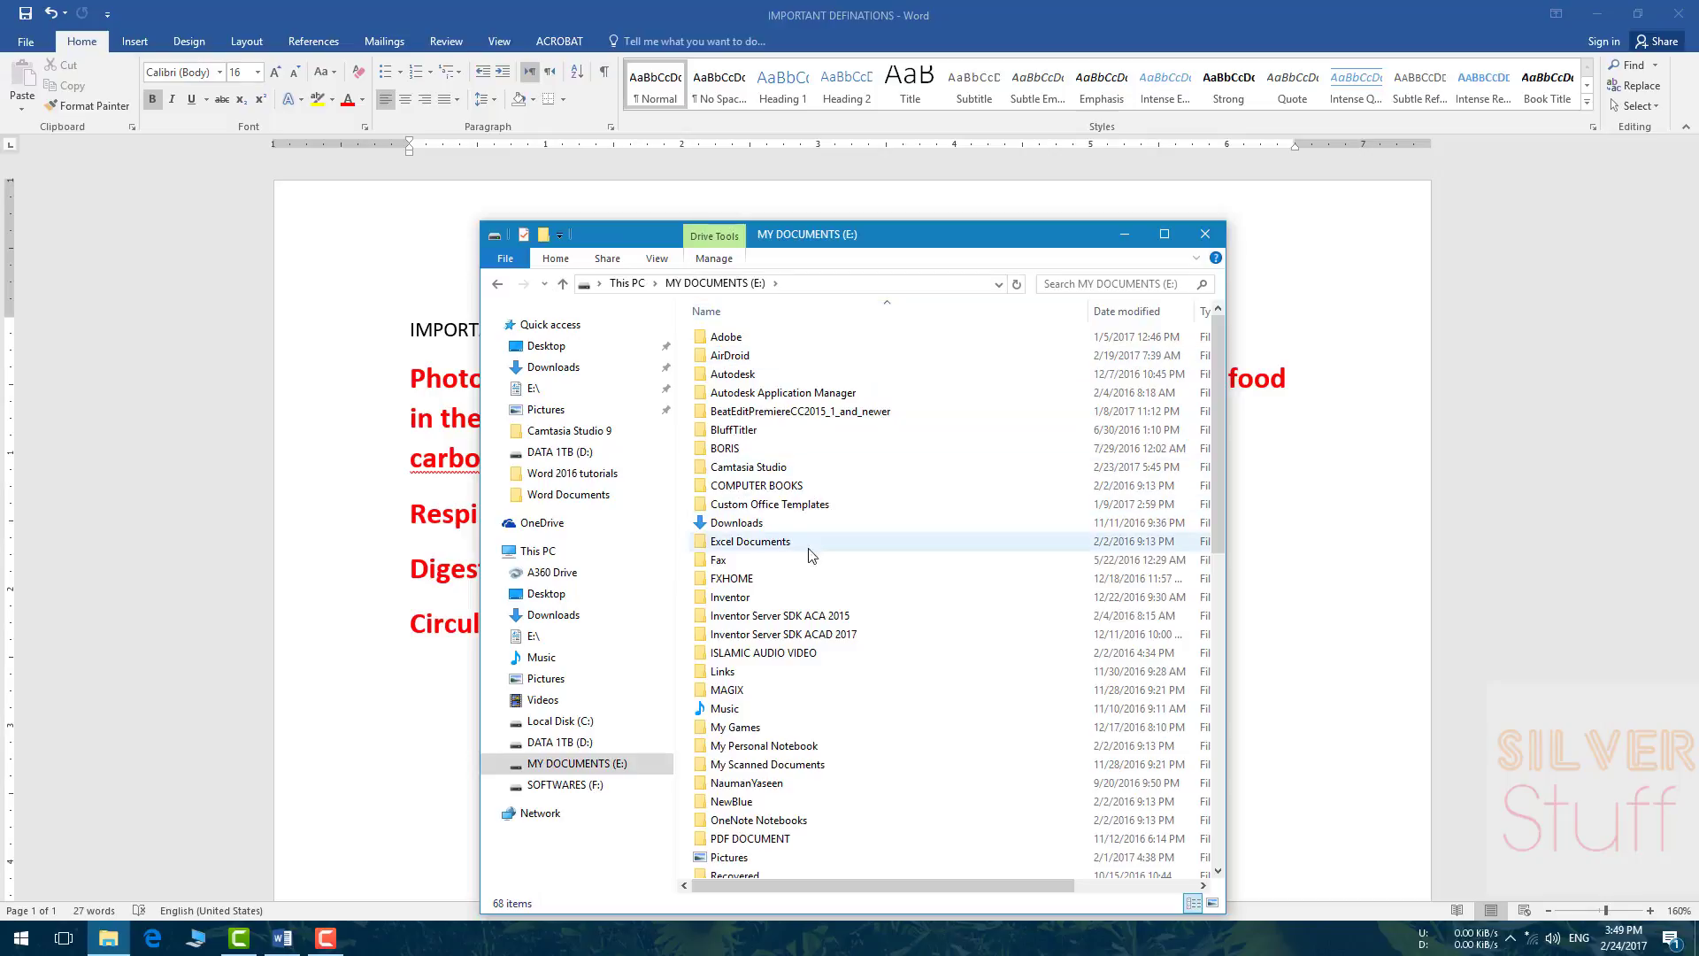
{"action": "left_click", "coordinate": [797, 617]}
{"action": "scroll", "coordinate": [796, 620], "scroll_direction": "down", "scroll_amount": 10}
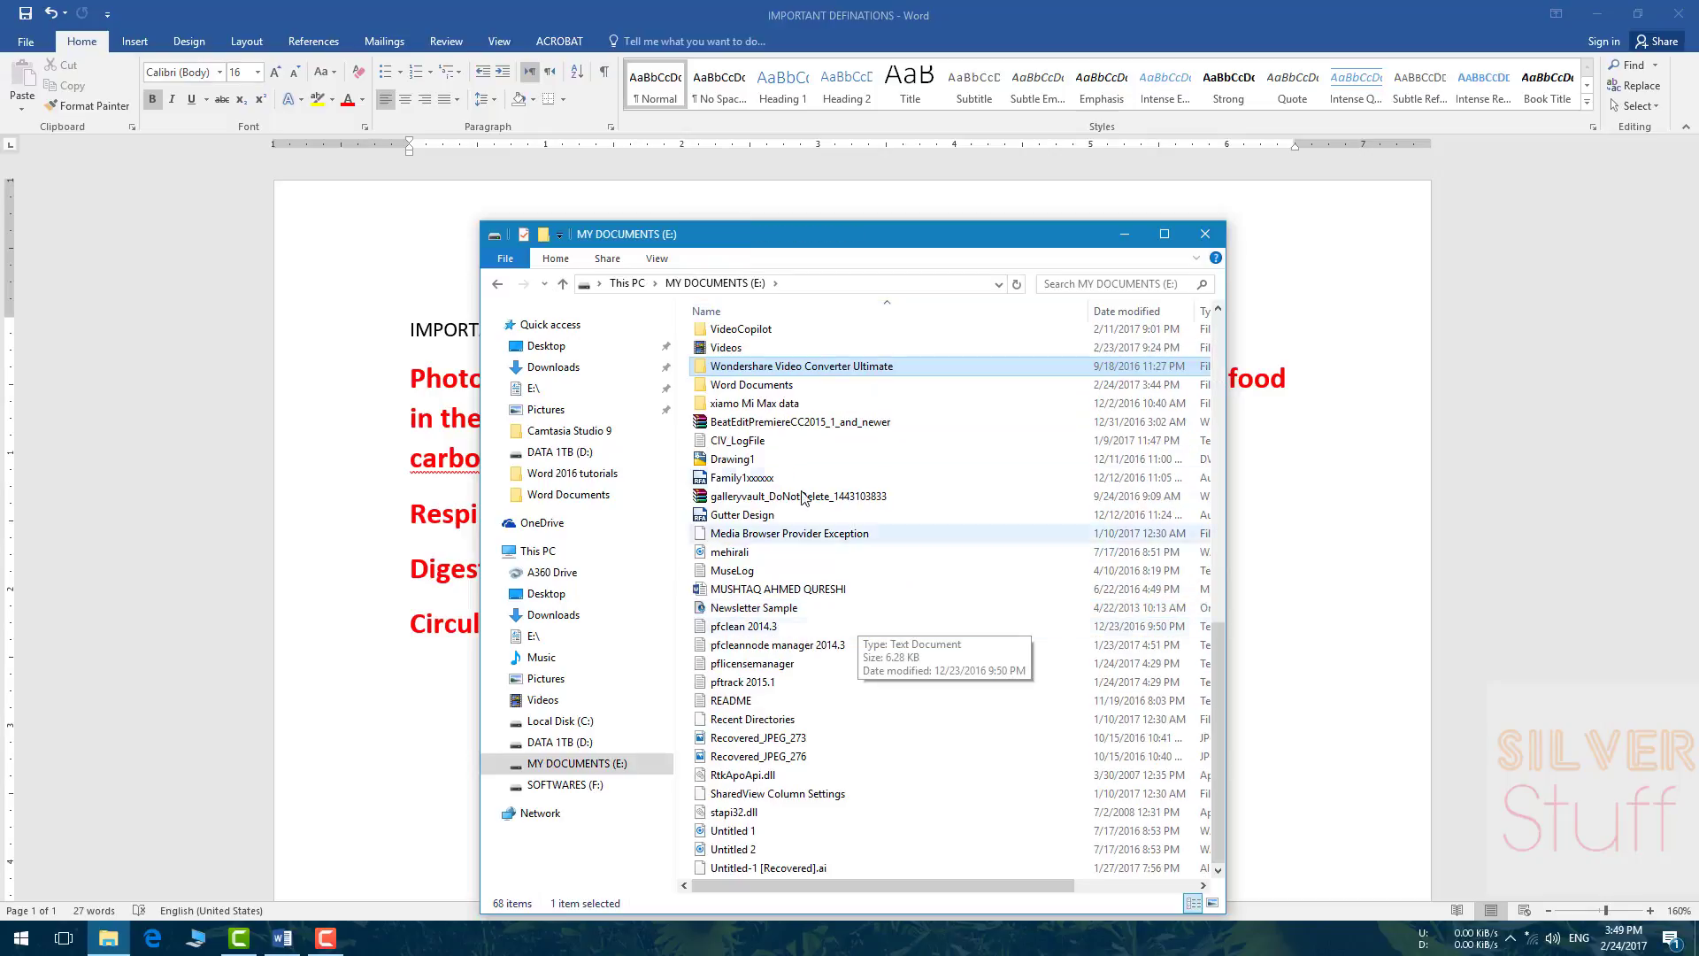
{"action": "double_click", "coordinate": [761, 376]}
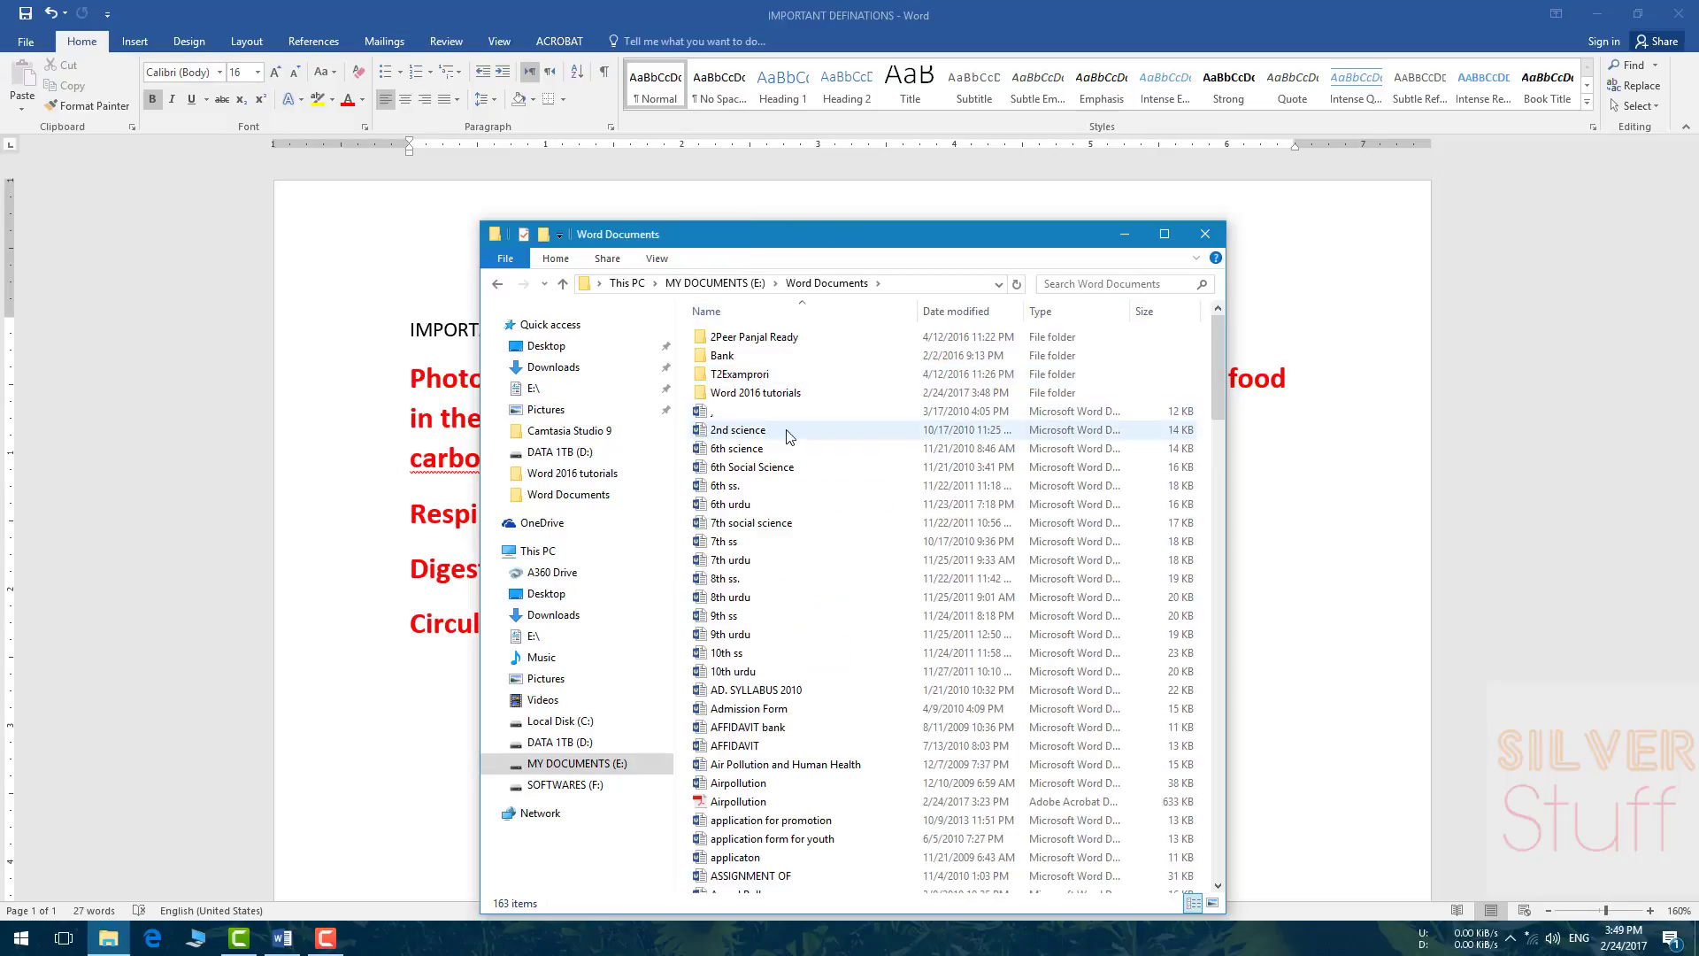
{"action": "double_click", "coordinate": [748, 395]}
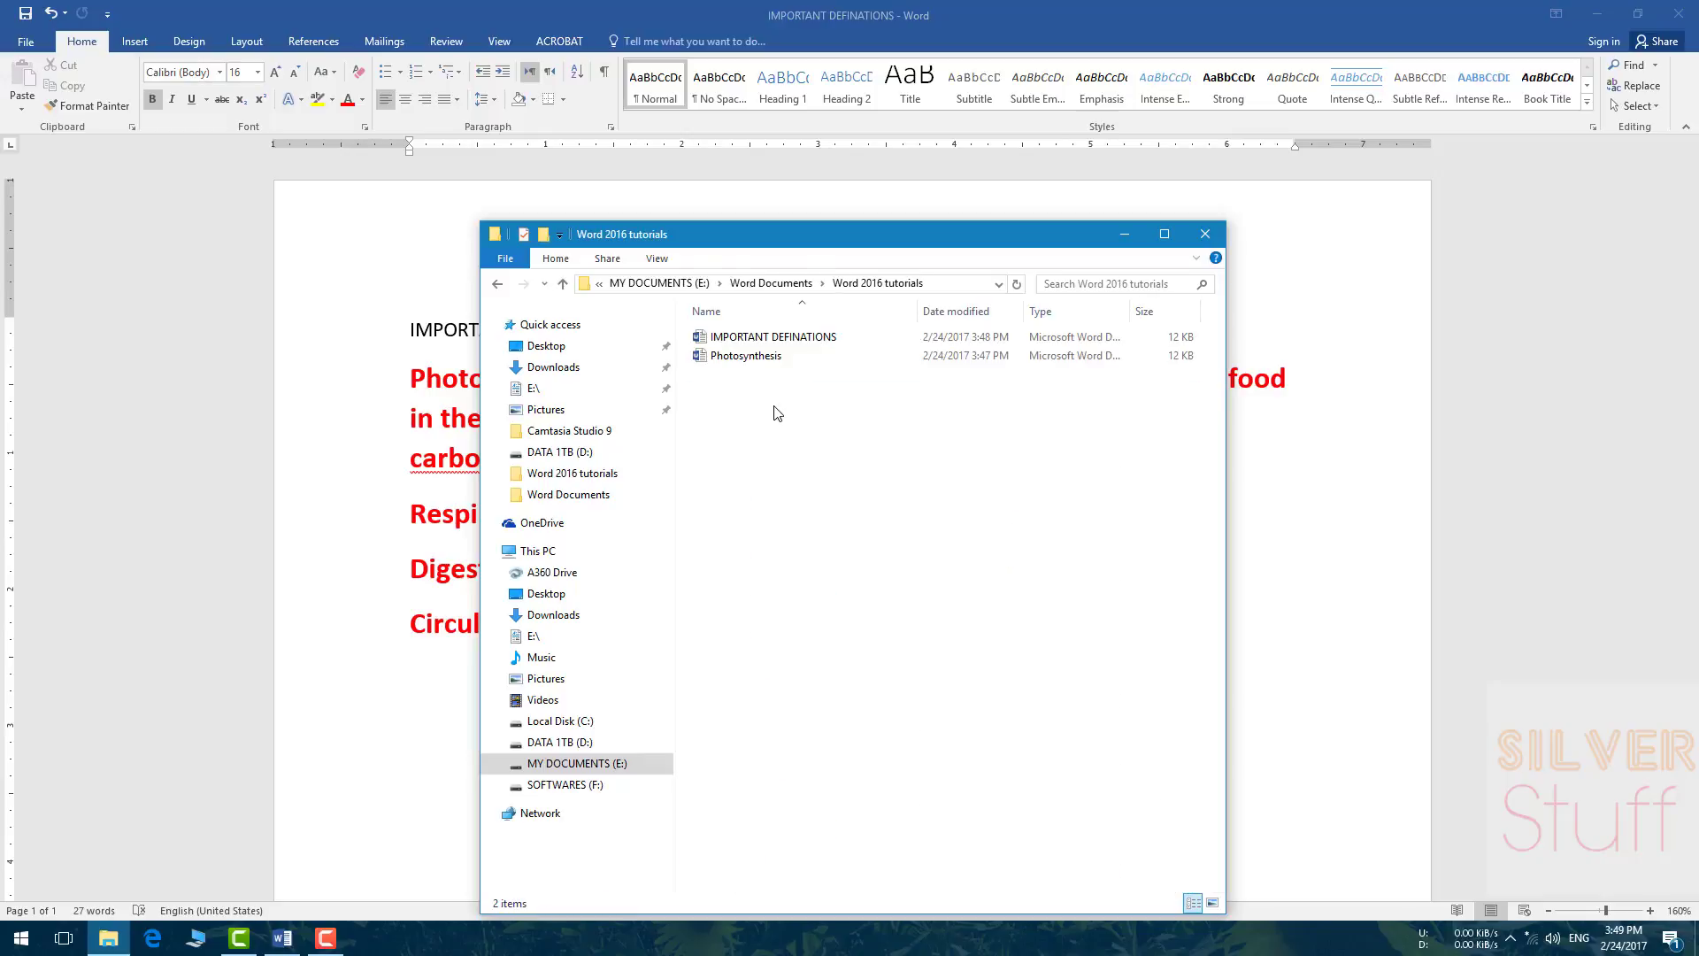
{"action": "left_click", "coordinate": [766, 363]}
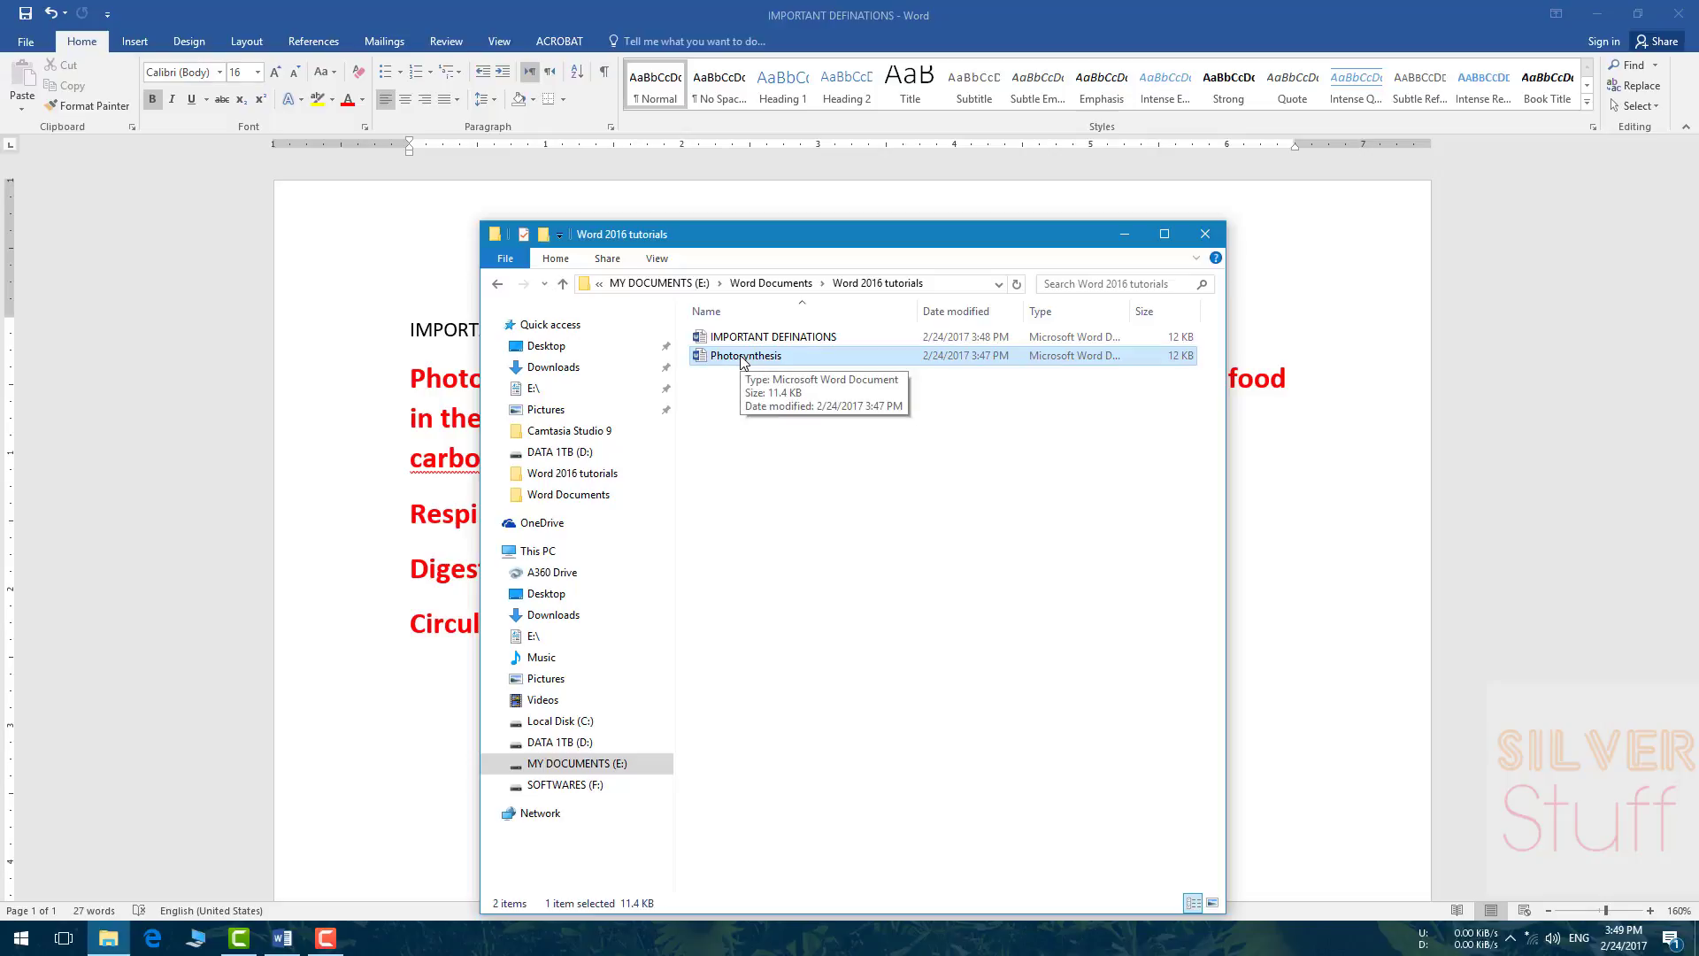
{"action": "key", "text": "Up"}
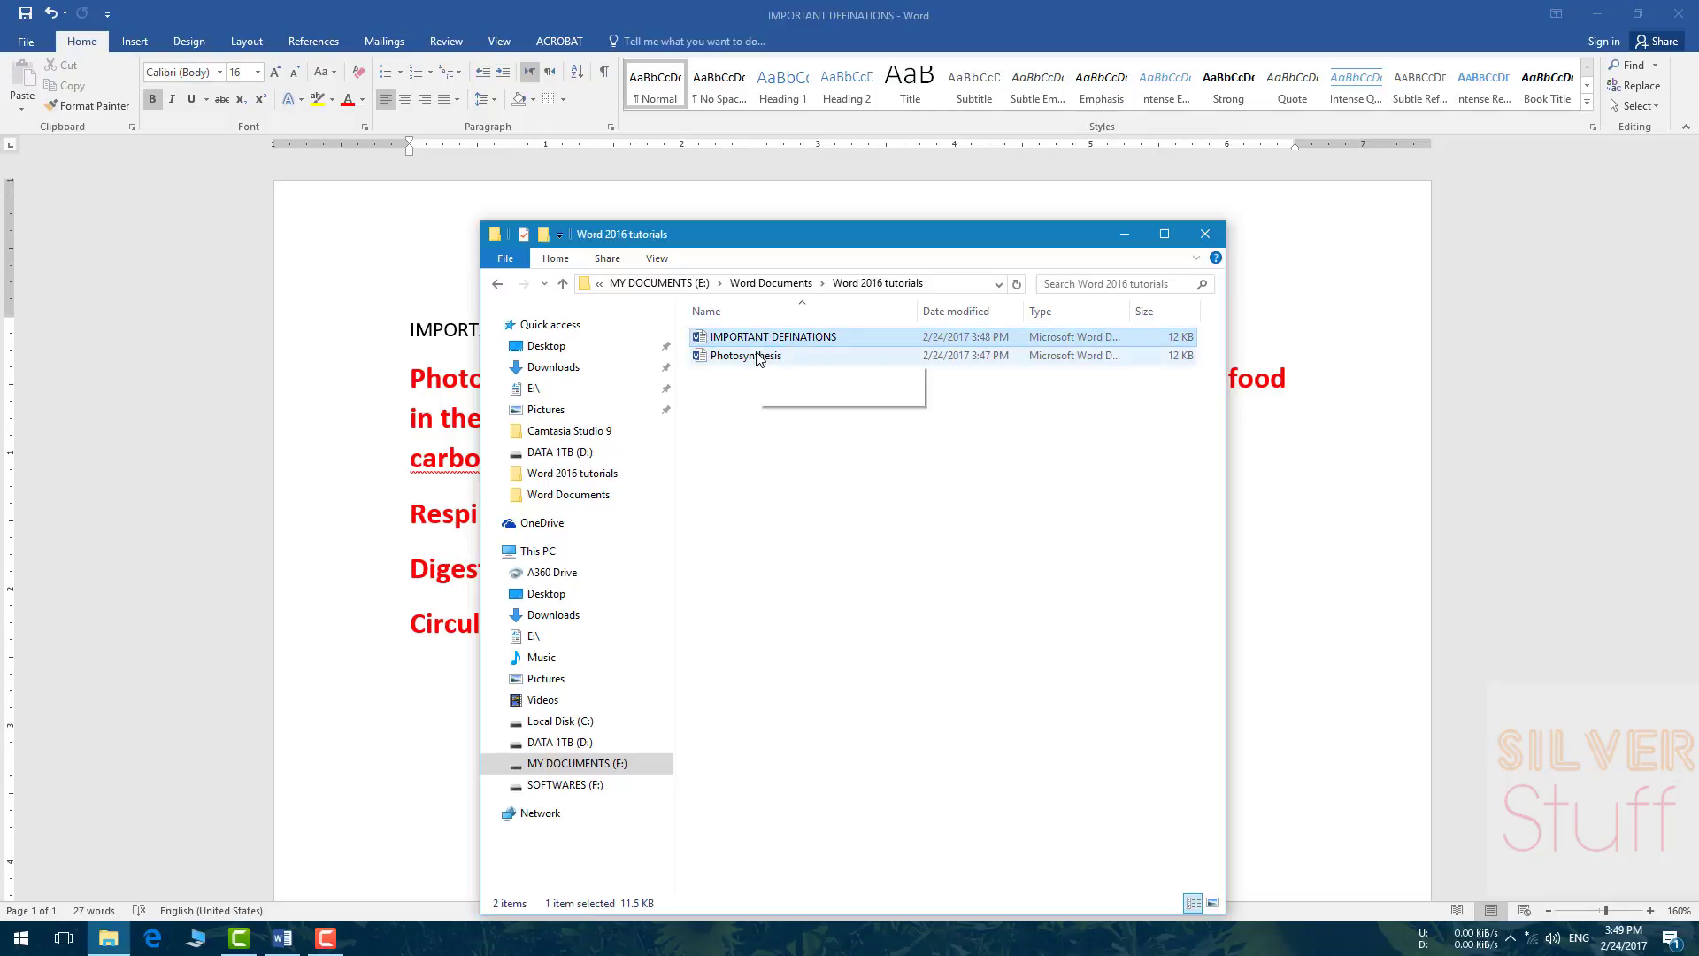
{"action": "left_click_drag", "start_coordinate": [714, 244], "coordinate": [1024, 319]}
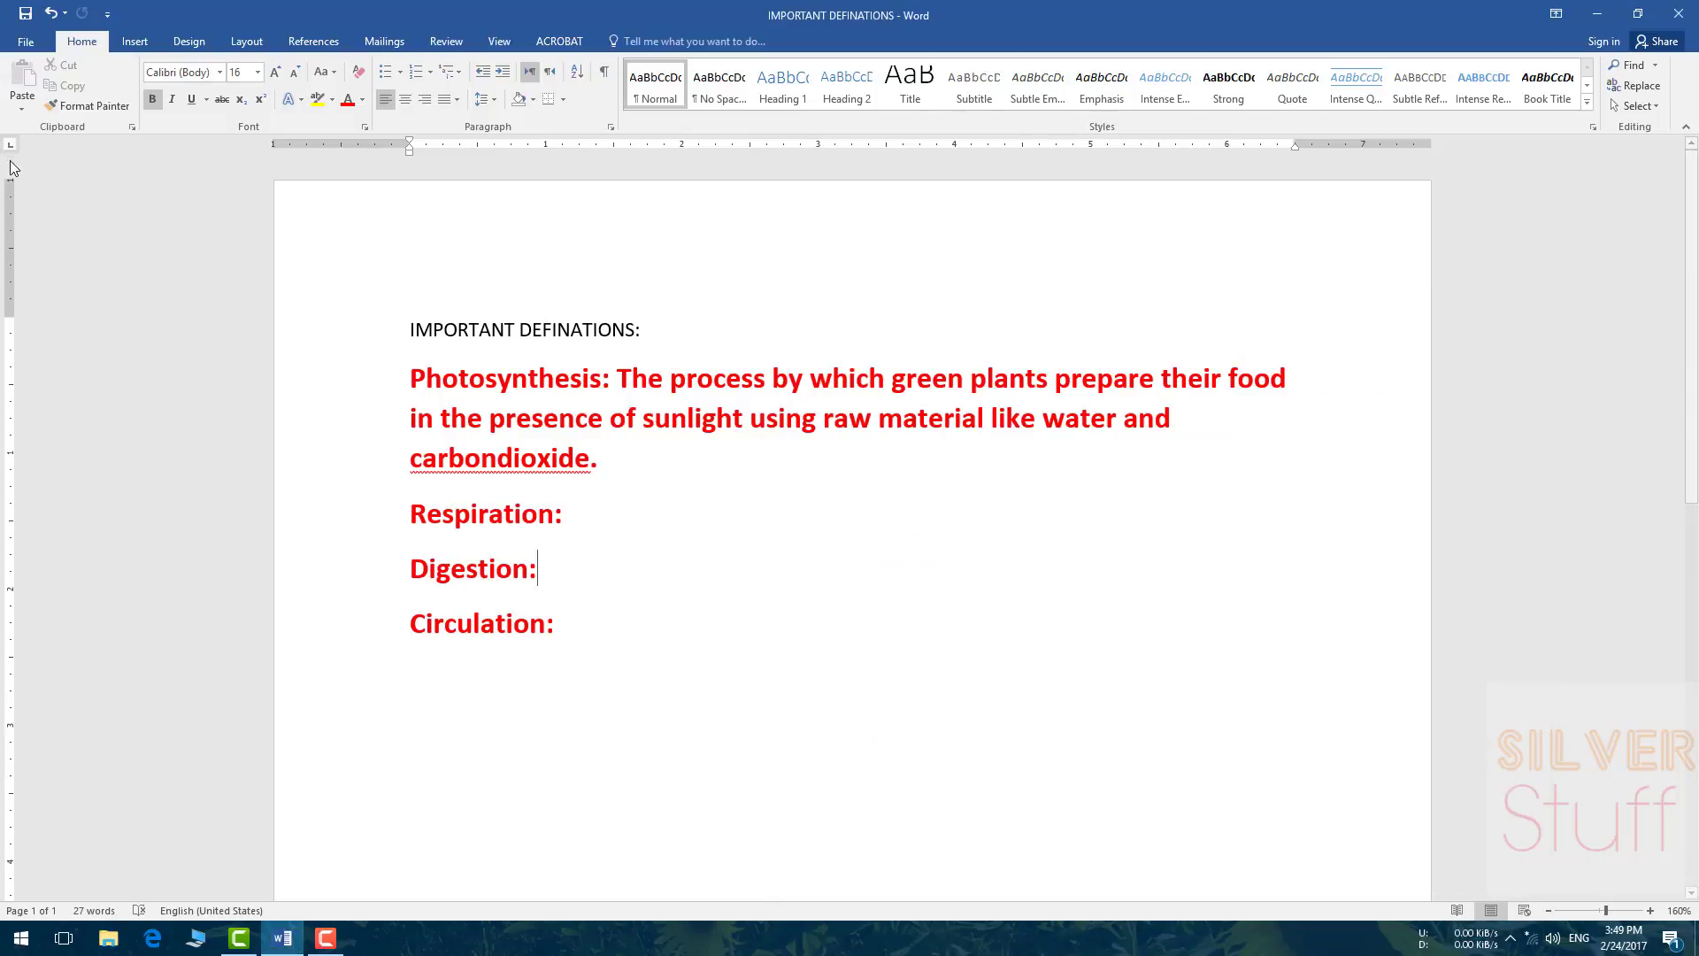
Step: Open the original Photosynthesis document from the Recent files list
{"action": "left_click", "coordinate": [23, 43]}
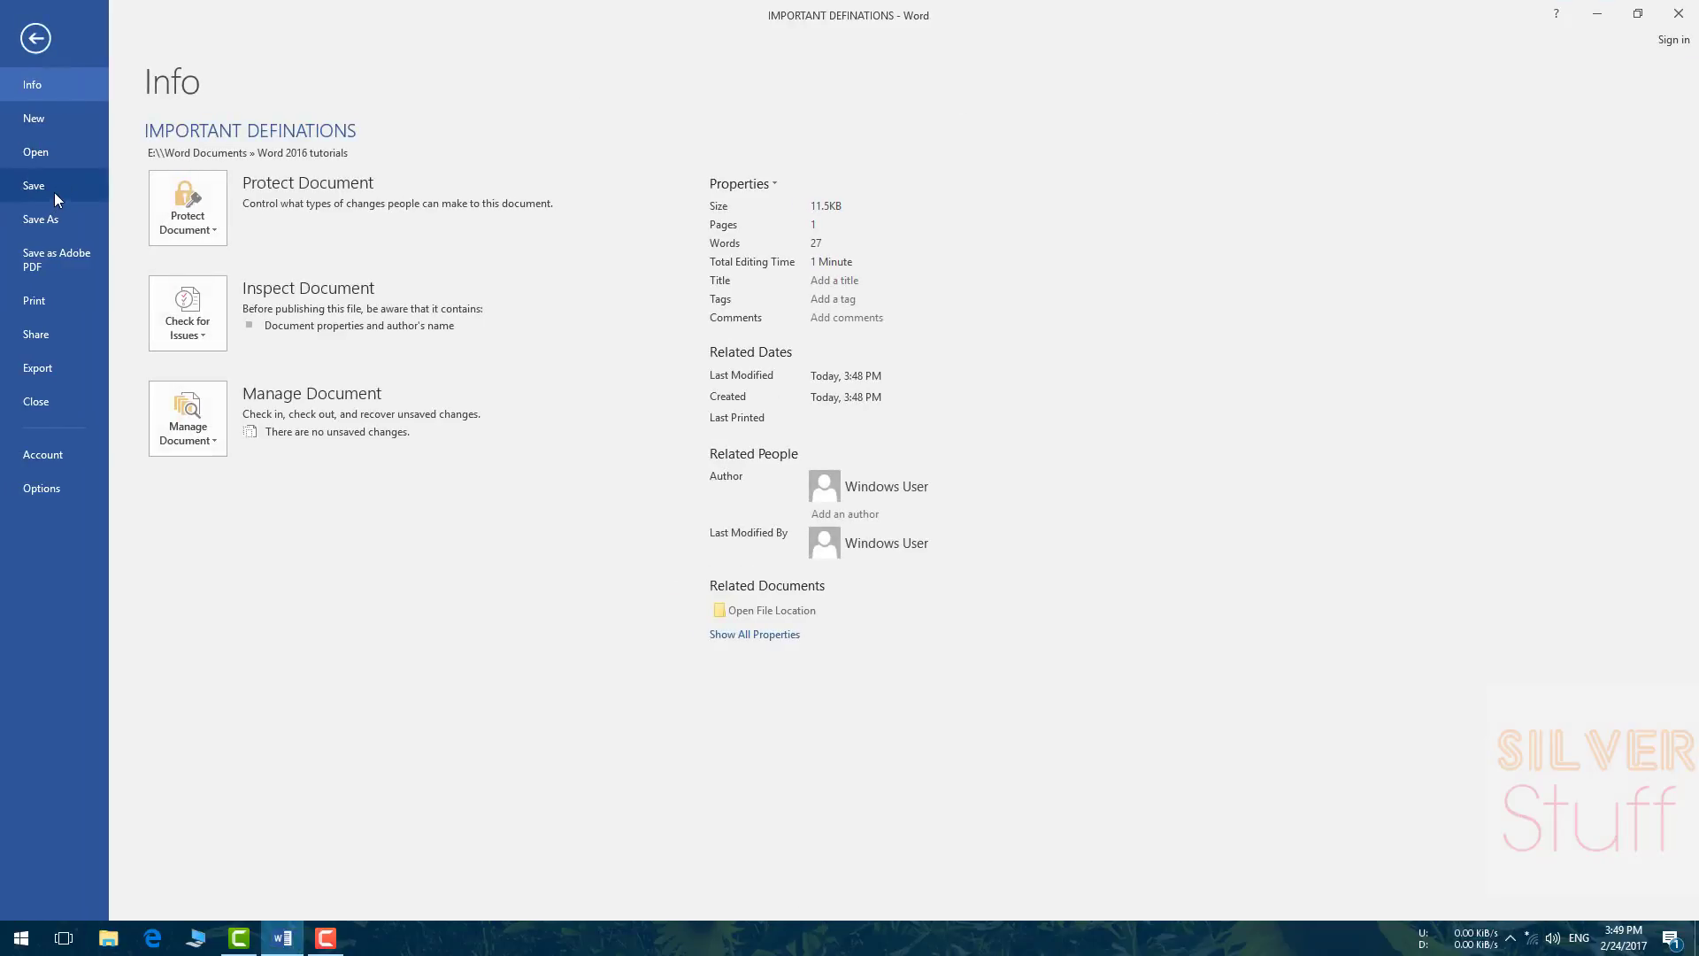
{"action": "left_click", "coordinate": [45, 156]}
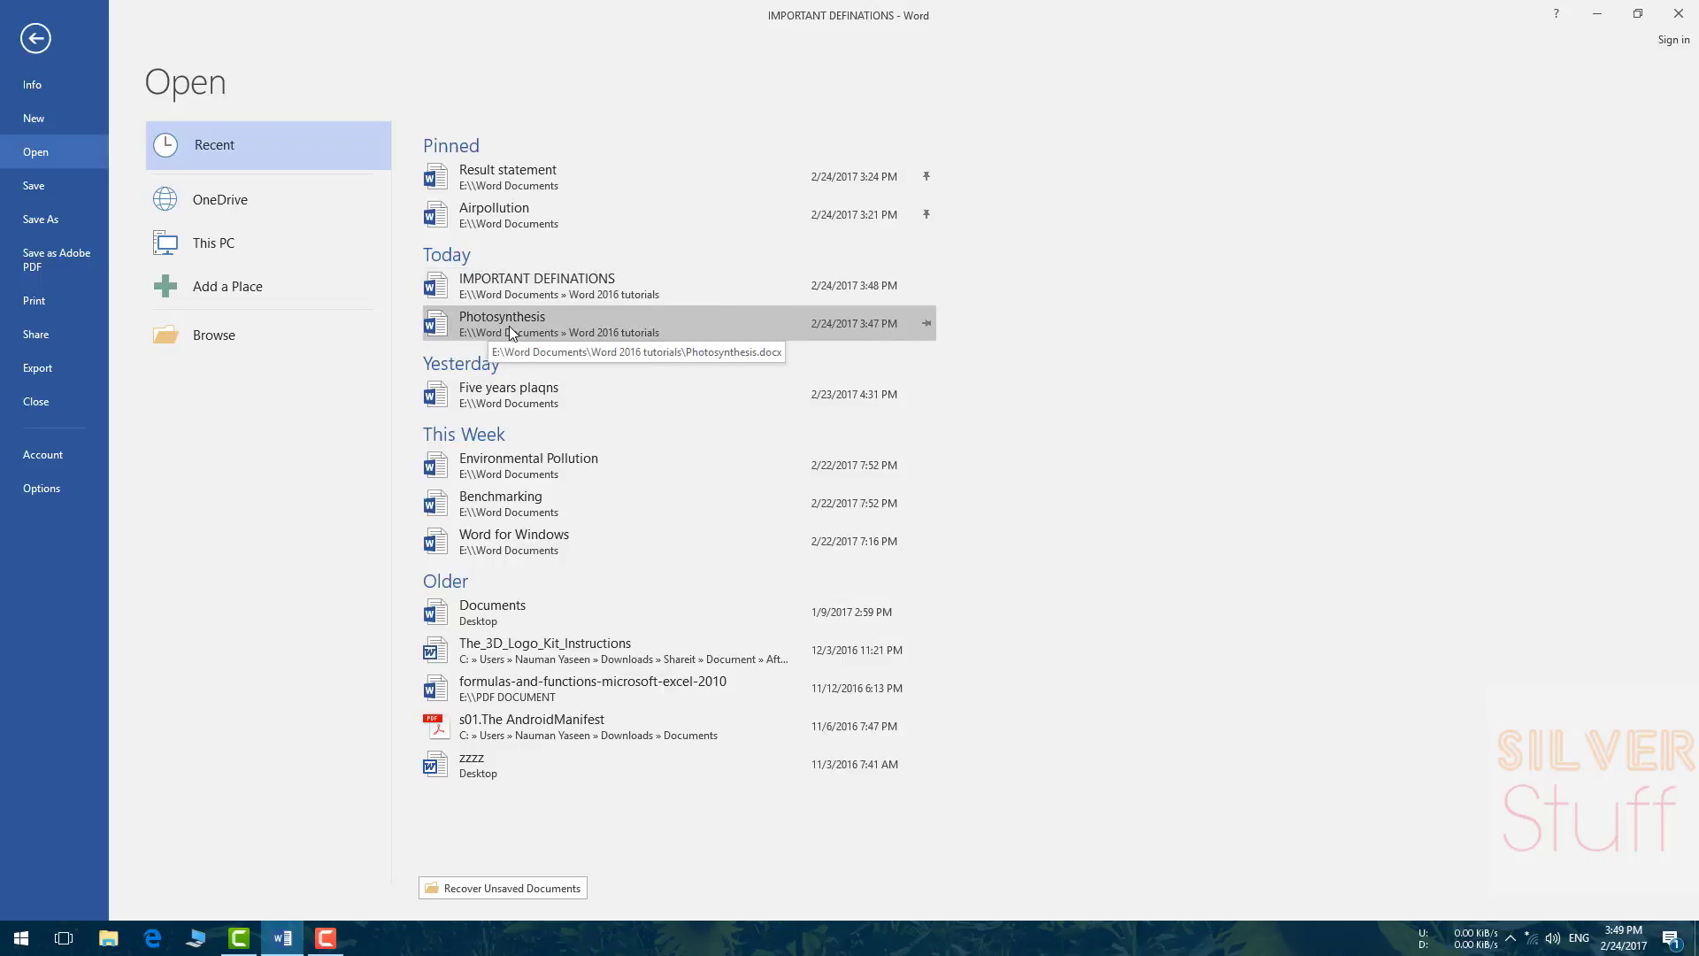
{"action": "left_click", "coordinate": [508, 326]}
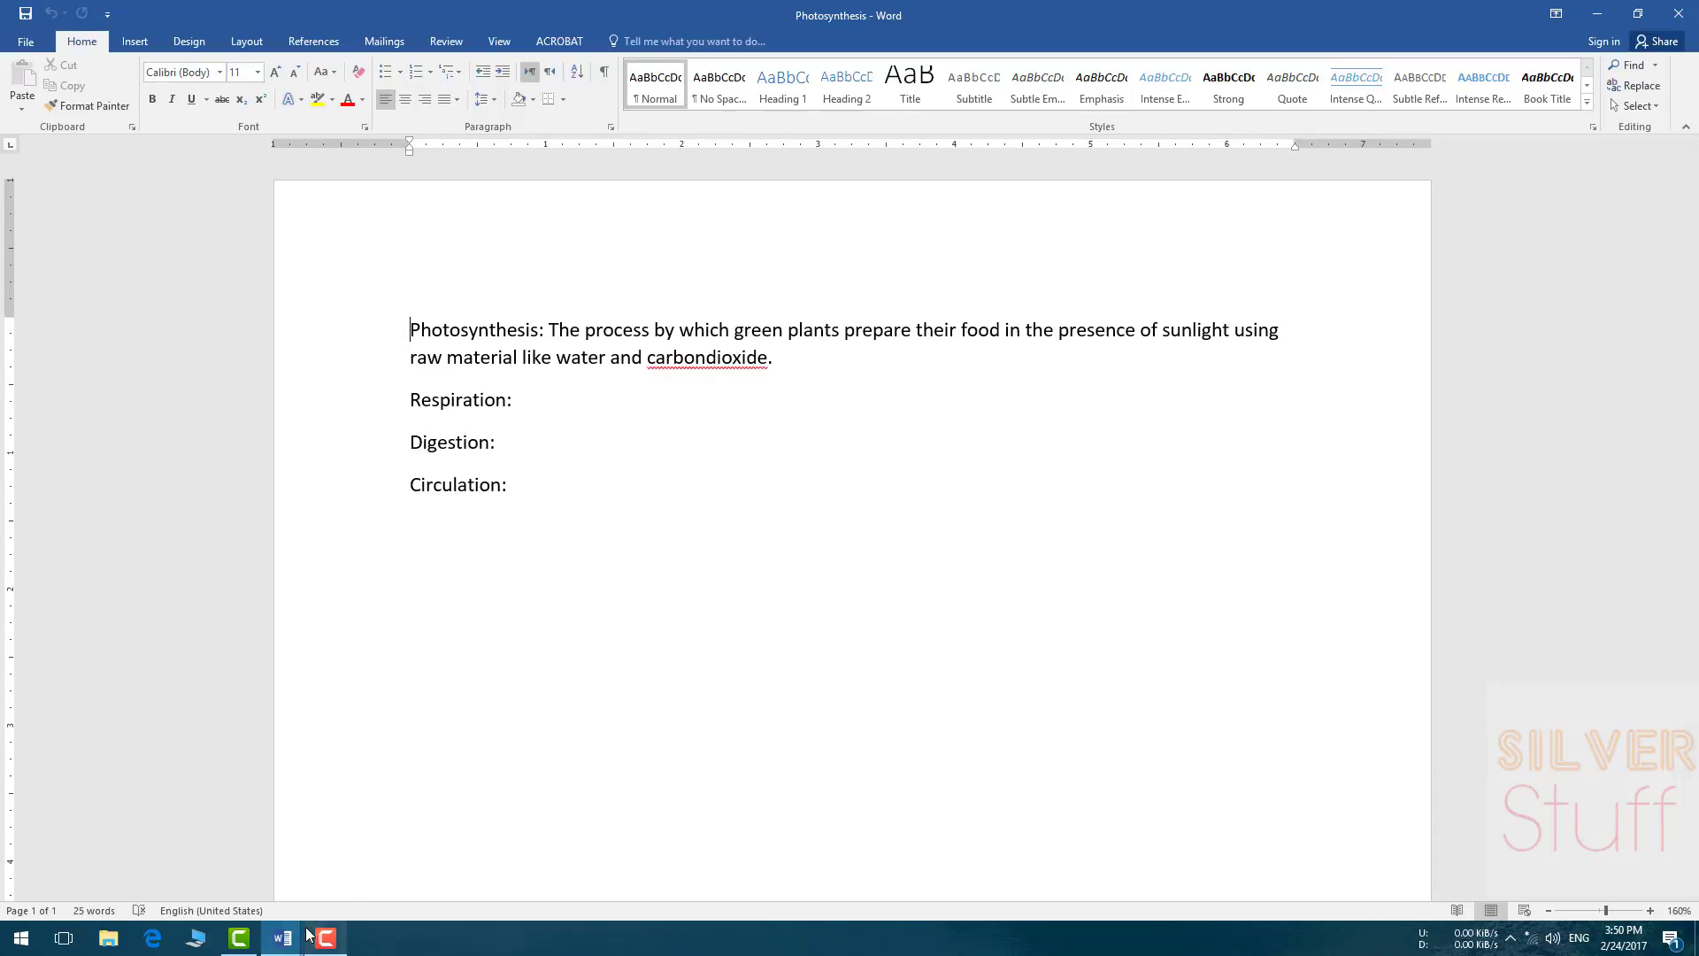
Step: Switch between the IMPORTANT DEFINATIONS and Photosynthesis windows, ending on Photosynthesis's View ribbon
{"action": "mouse_move", "coordinate": [286, 945]}
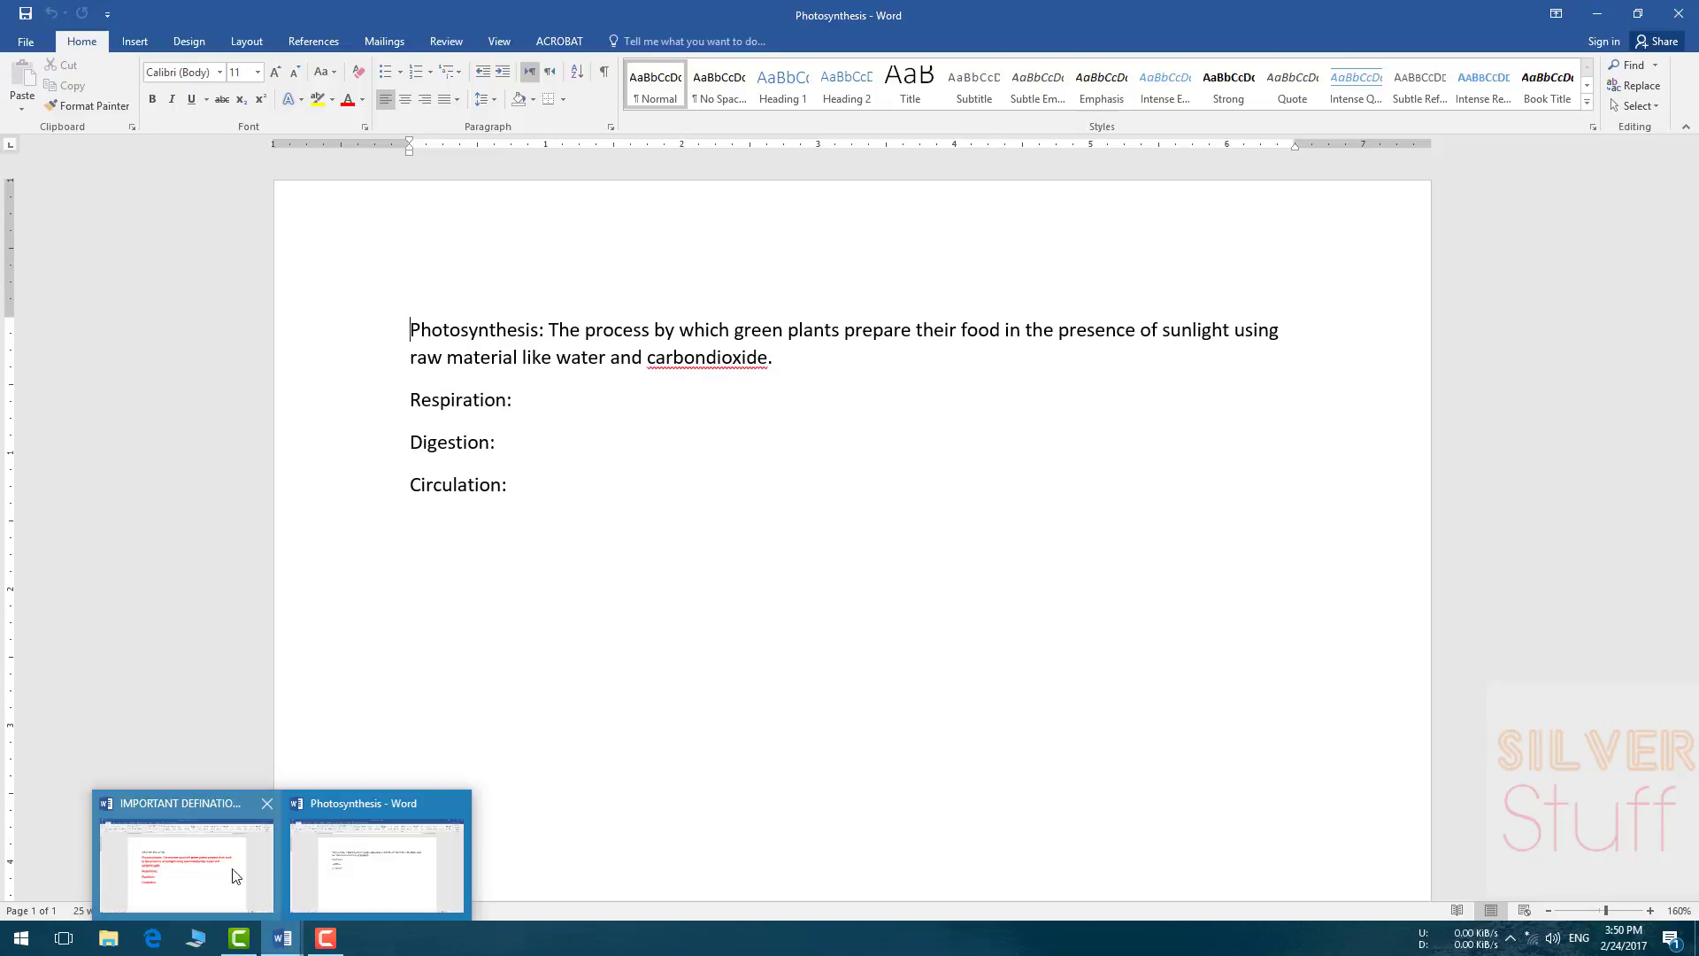
{"action": "left_click", "coordinate": [203, 839]}
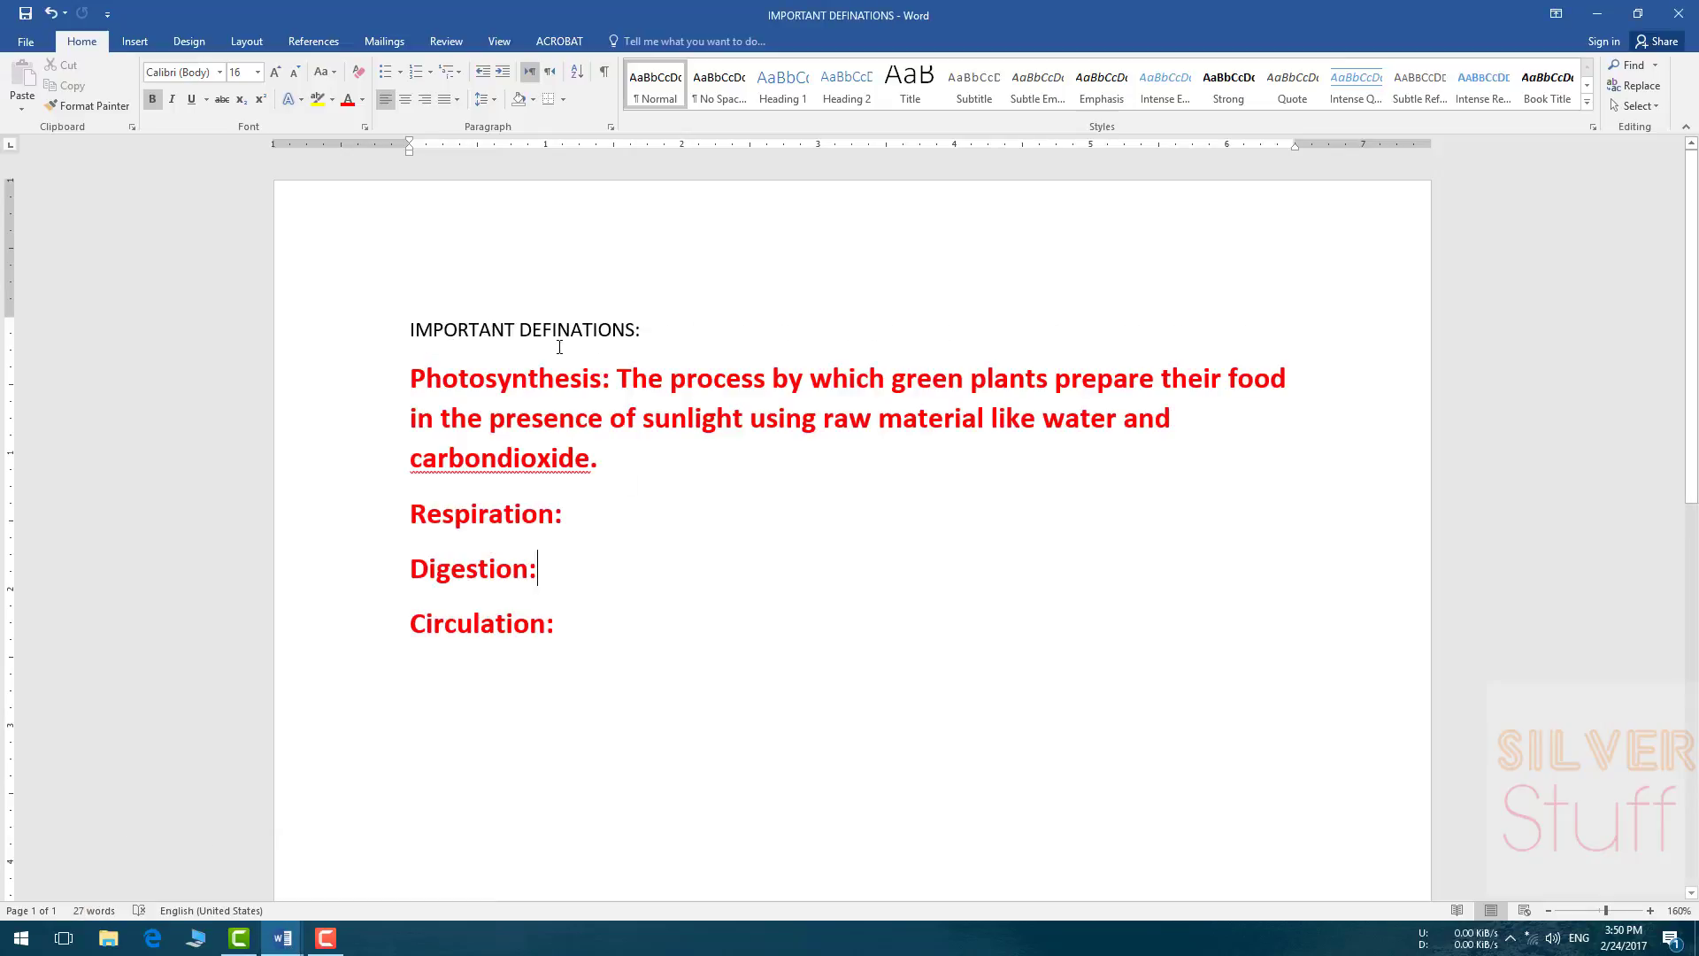
{"action": "left_click", "coordinate": [285, 940]}
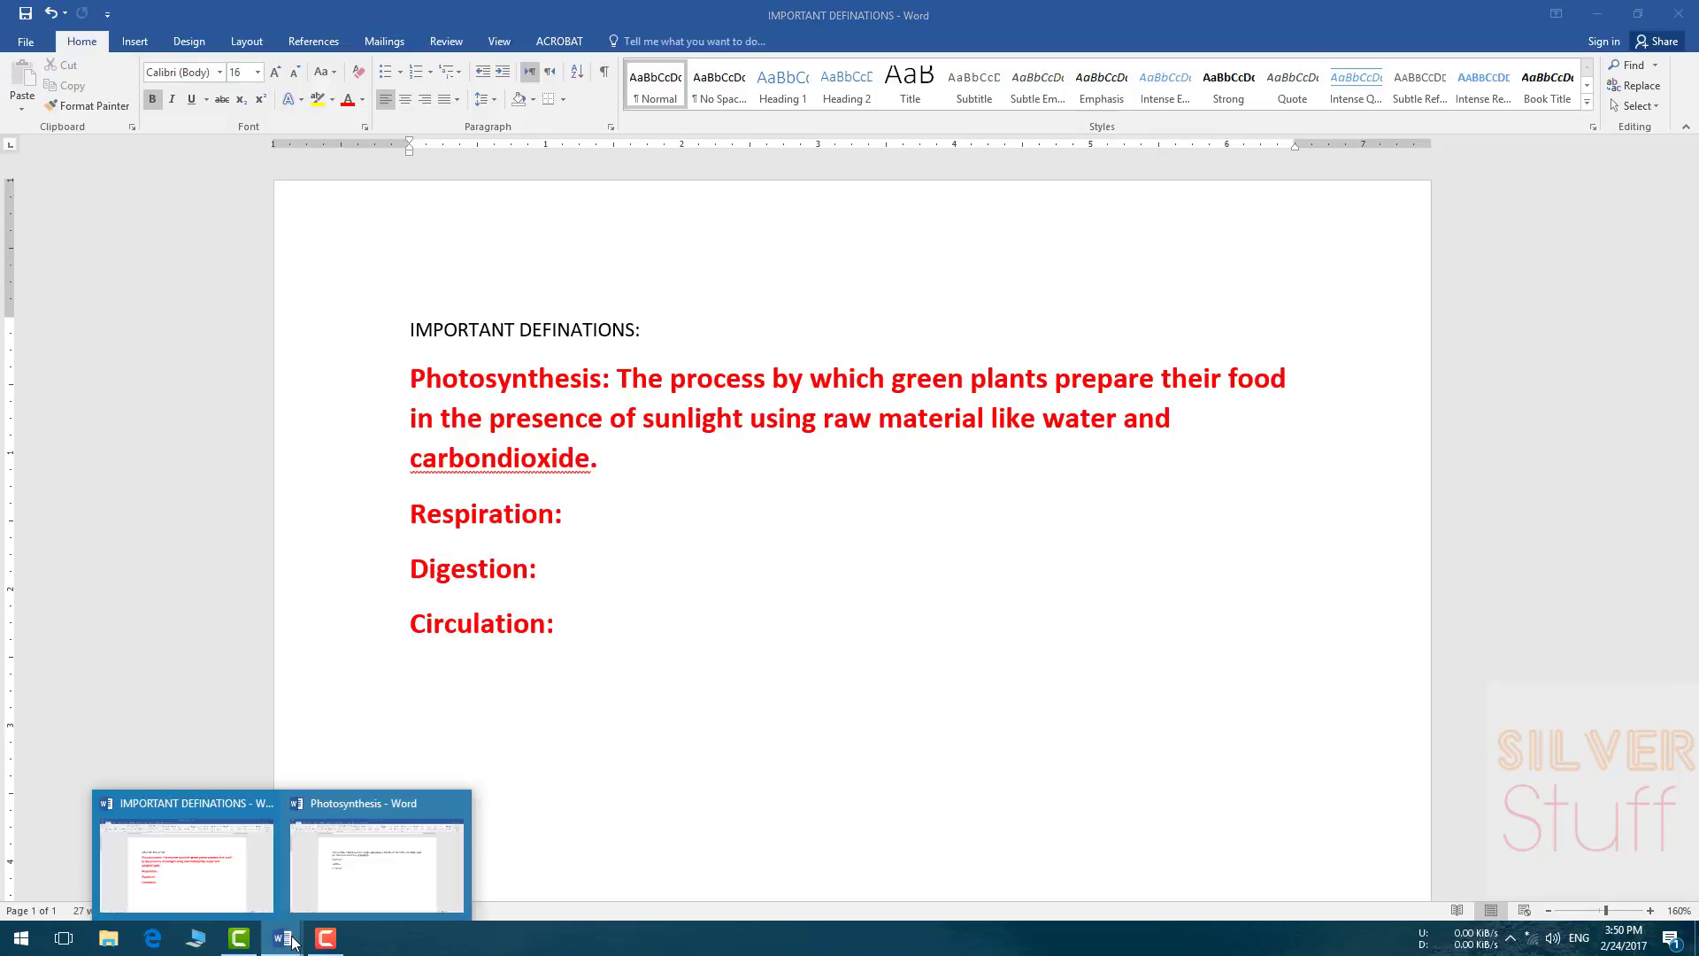
{"action": "left_click", "coordinate": [379, 866]}
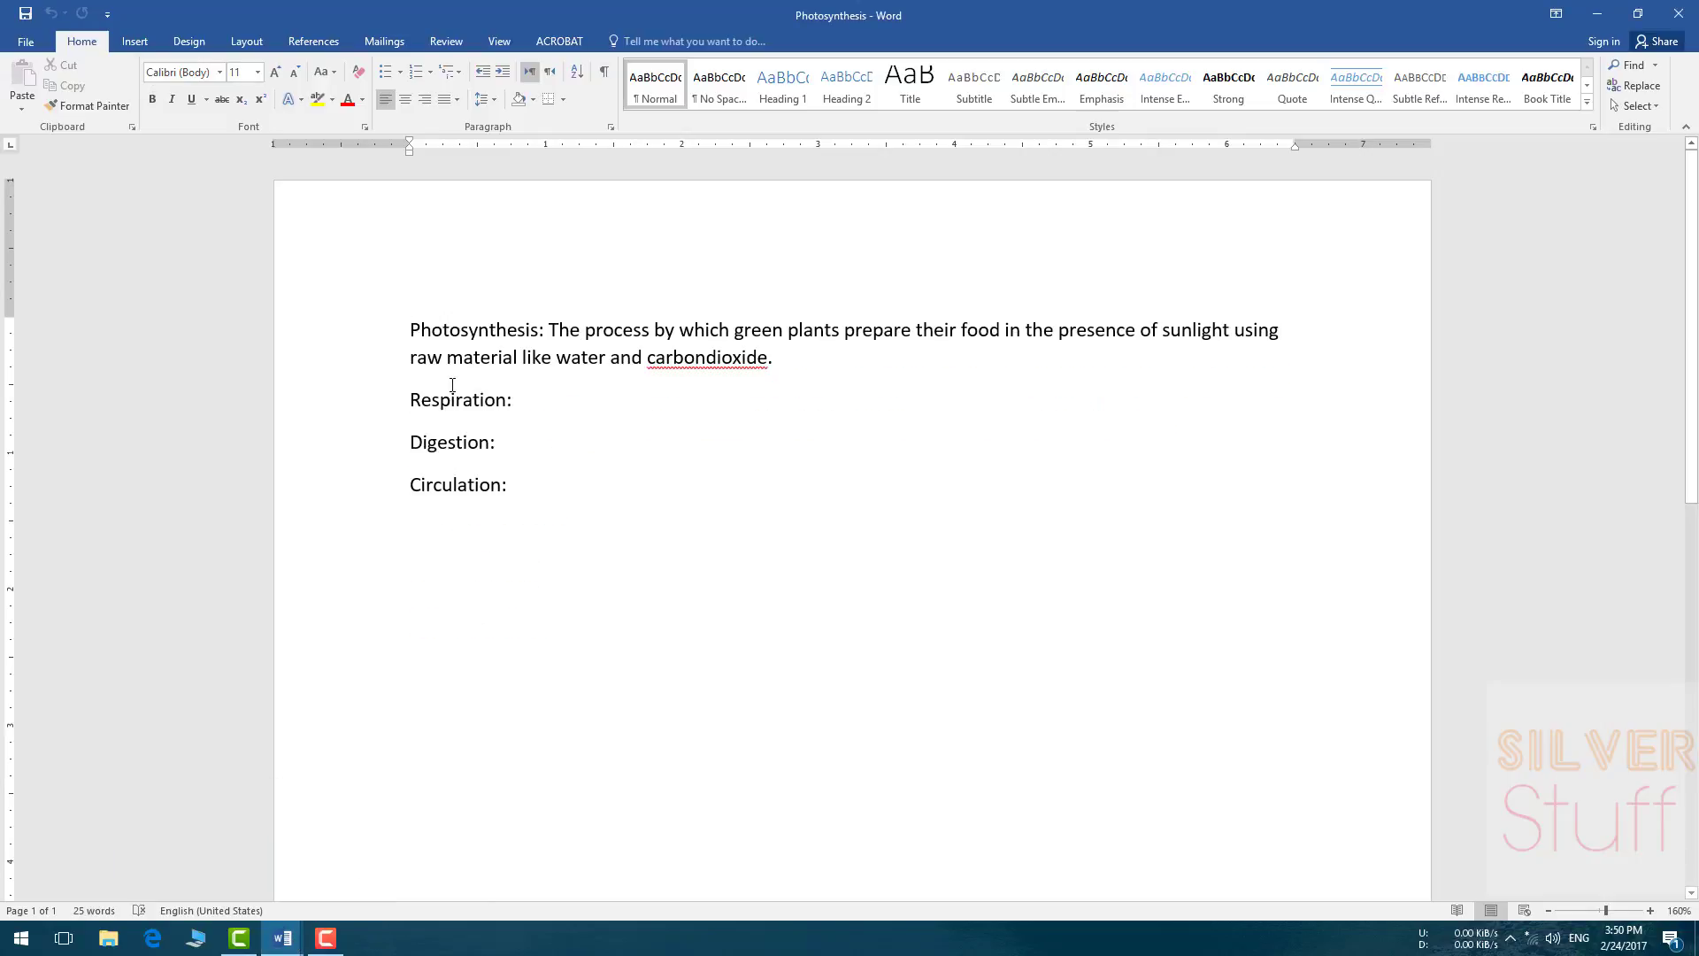
{"action": "left_click", "coordinate": [289, 940]}
{"action": "left_click", "coordinate": [234, 847]}
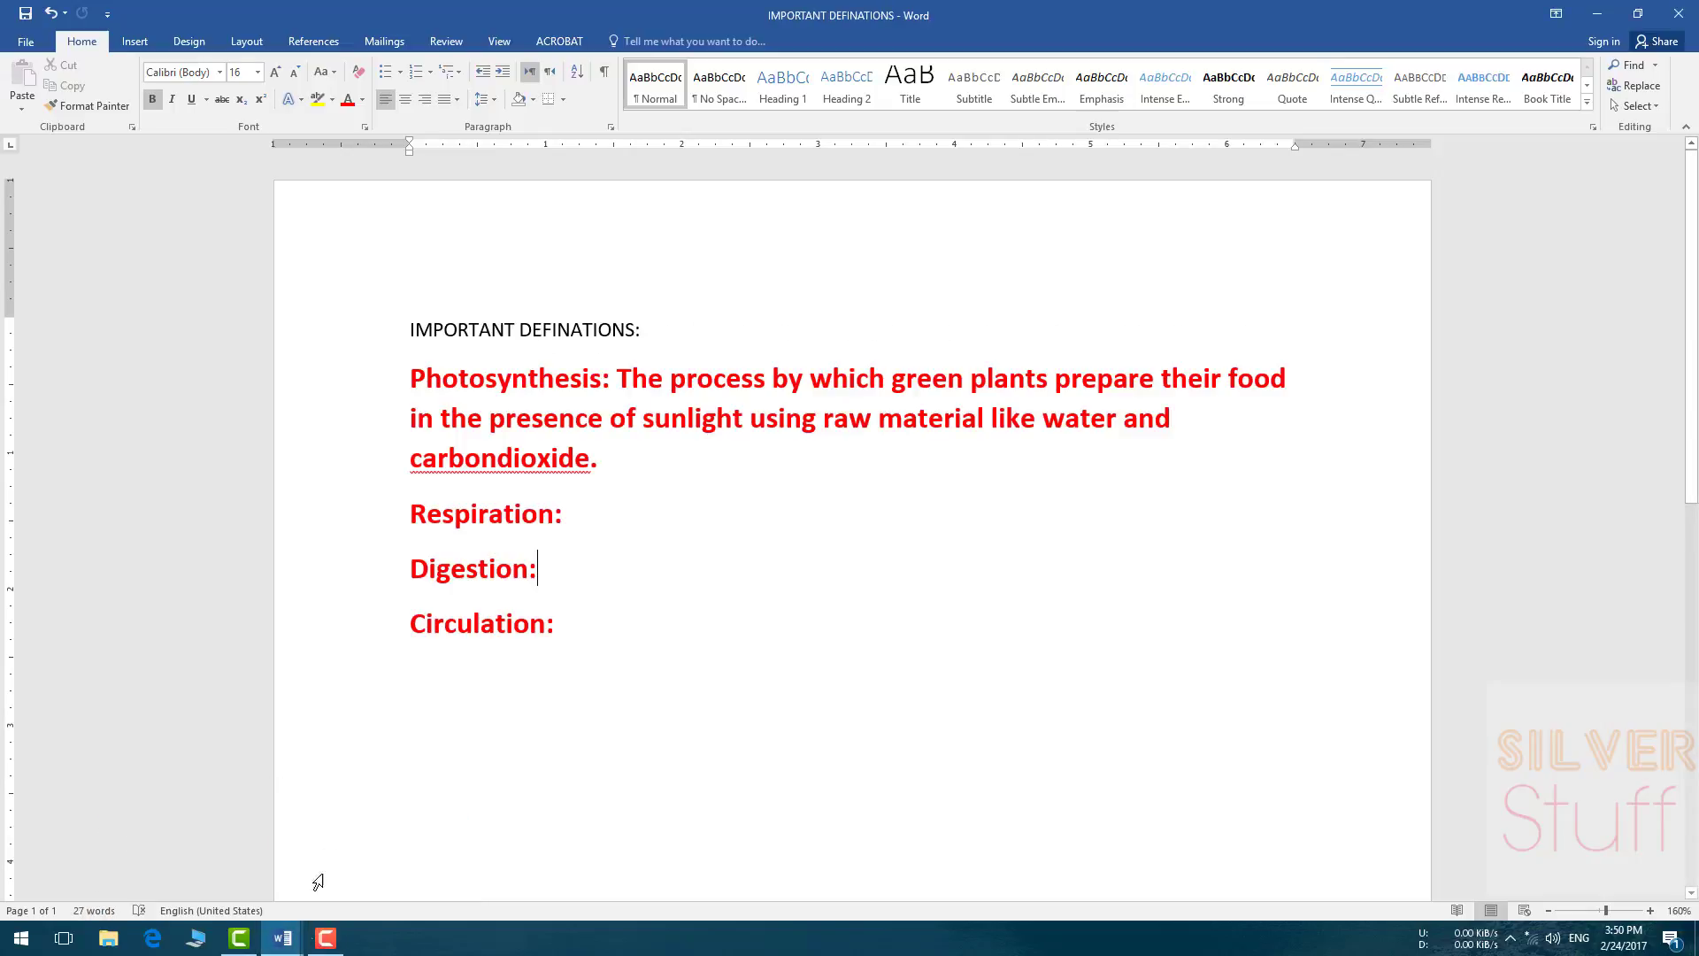
{"action": "left_click", "coordinate": [283, 938]}
{"action": "left_click", "coordinate": [379, 863]}
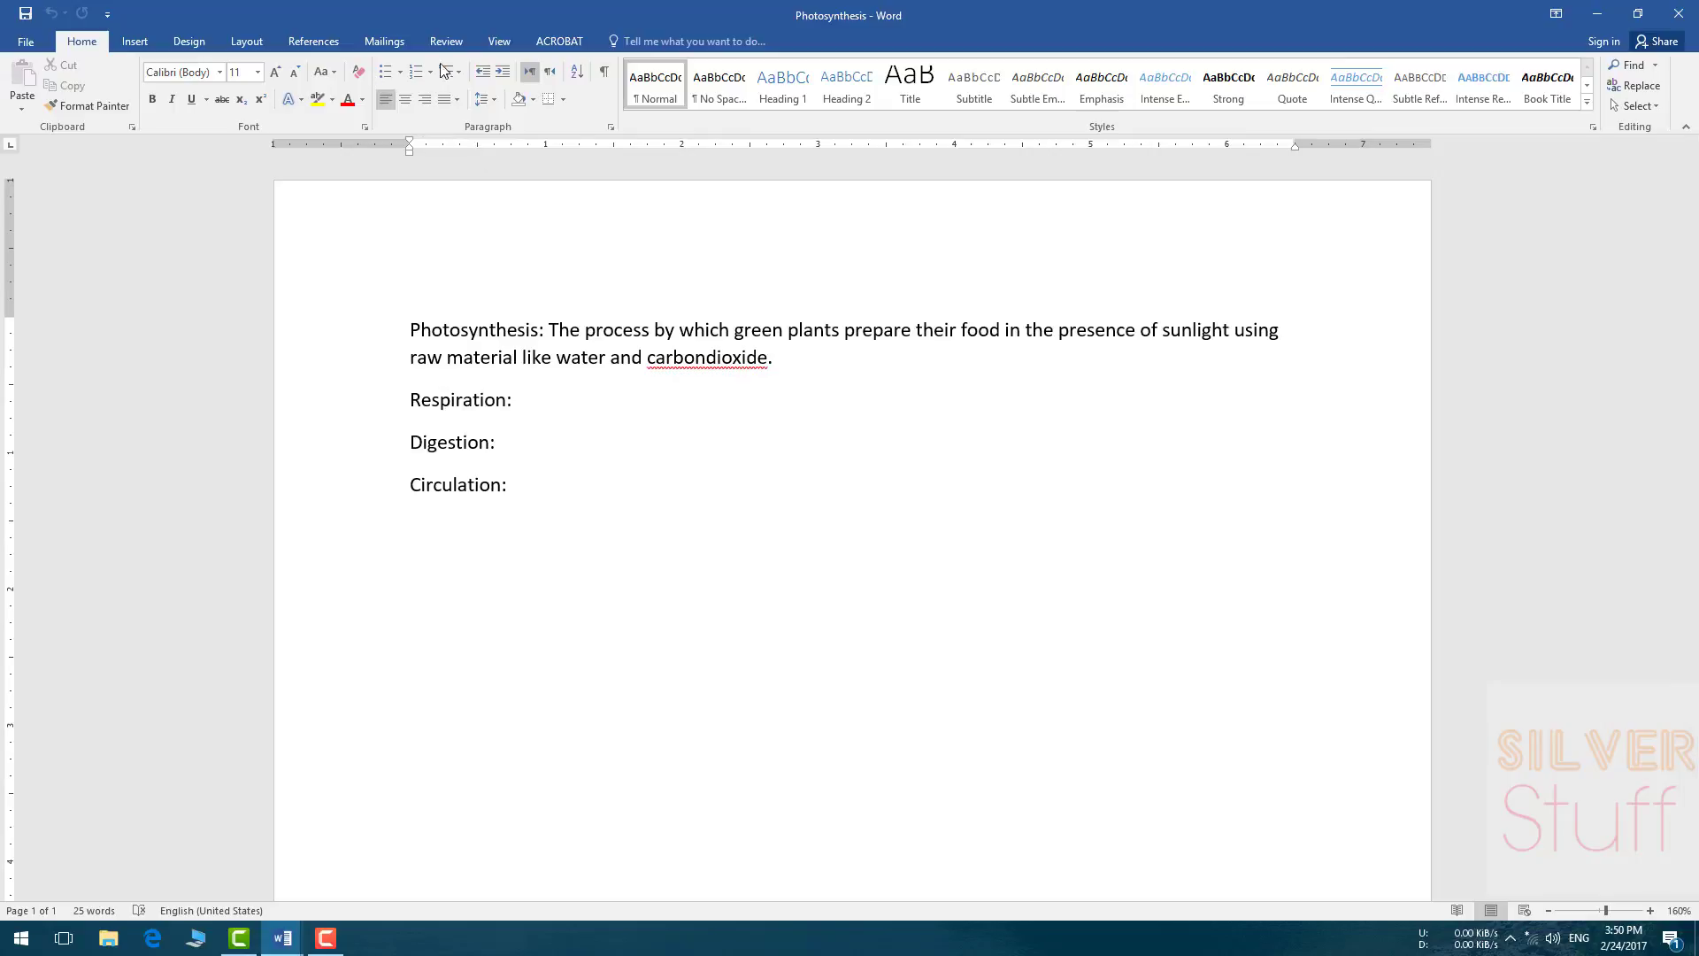
{"action": "left_click", "coordinate": [499, 42]}
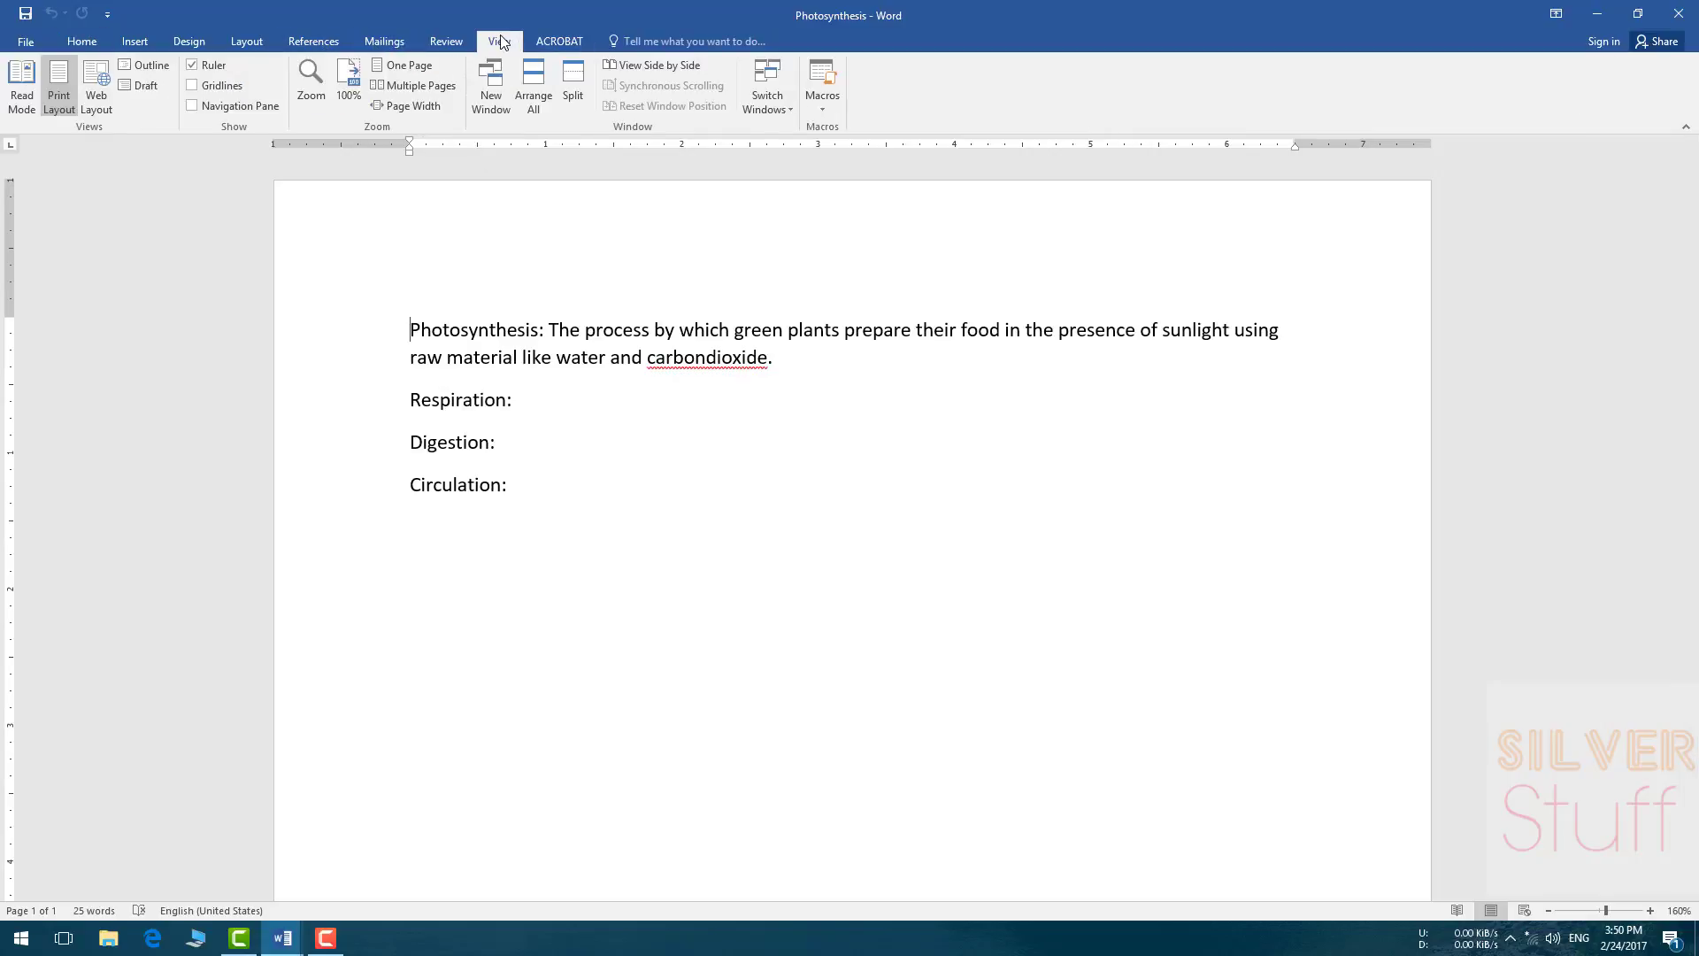
Step: Arrange All to stack both windows, then scroll through the Photosynthesis text
{"action": "left_click", "coordinate": [540, 106]}
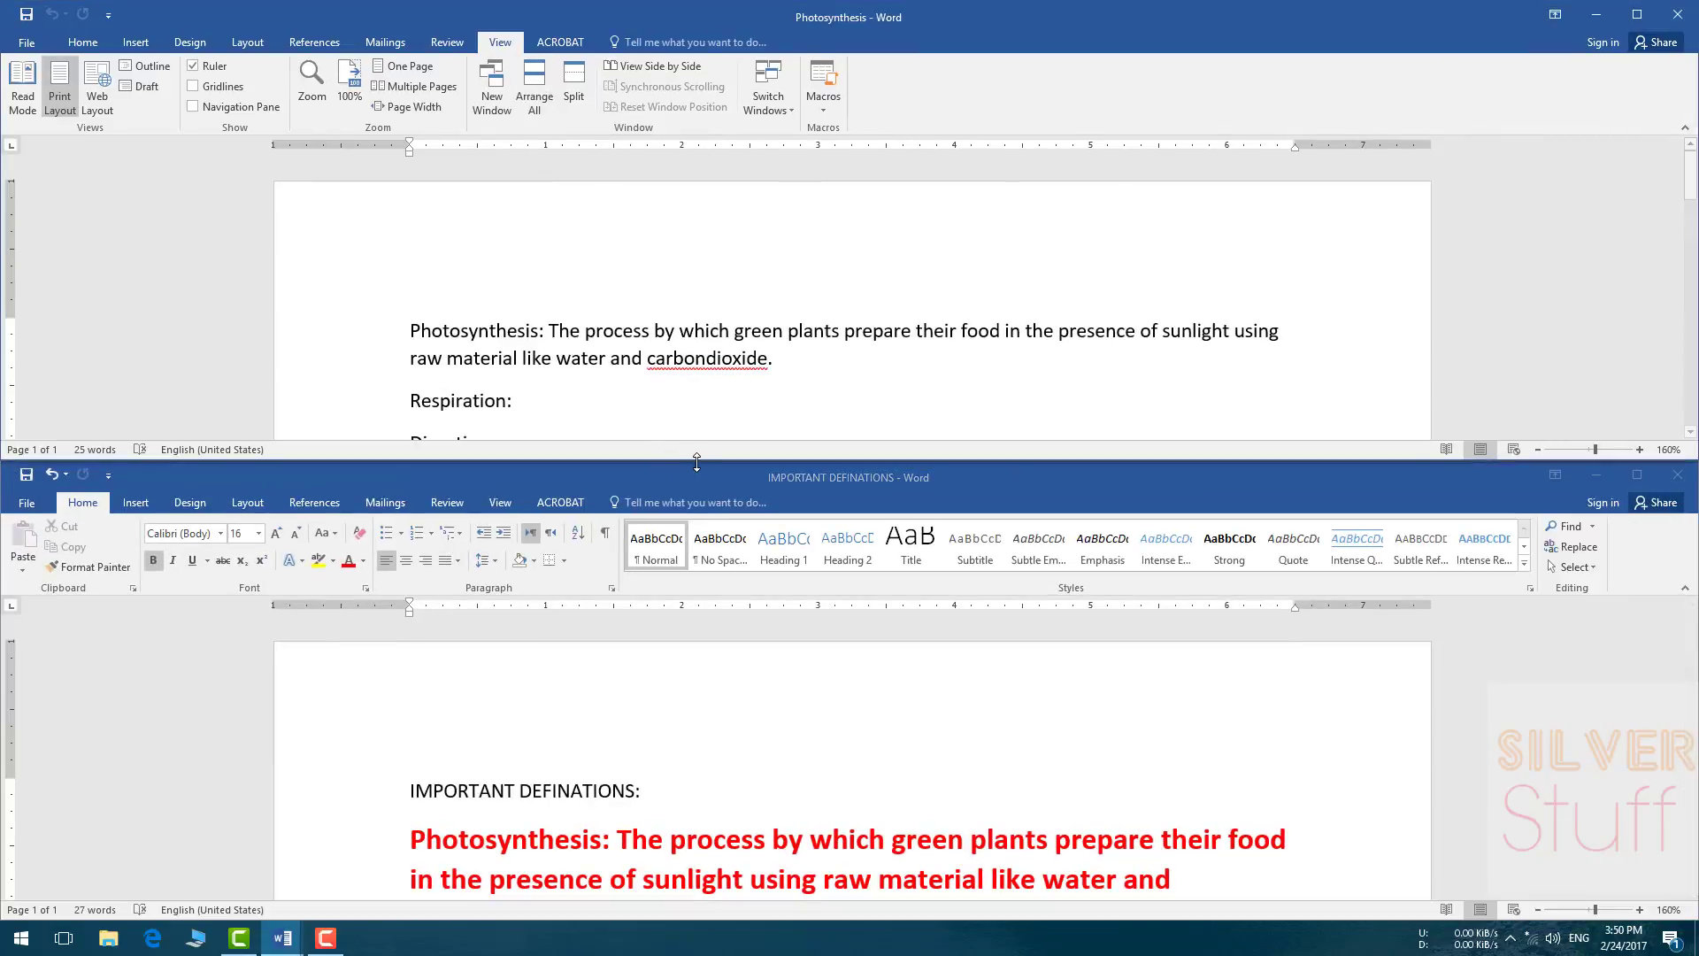
{"action": "left_click", "coordinate": [643, 279]}
{"action": "scroll", "coordinate": [642, 279], "scroll_direction": "down", "scroll_amount": 4}
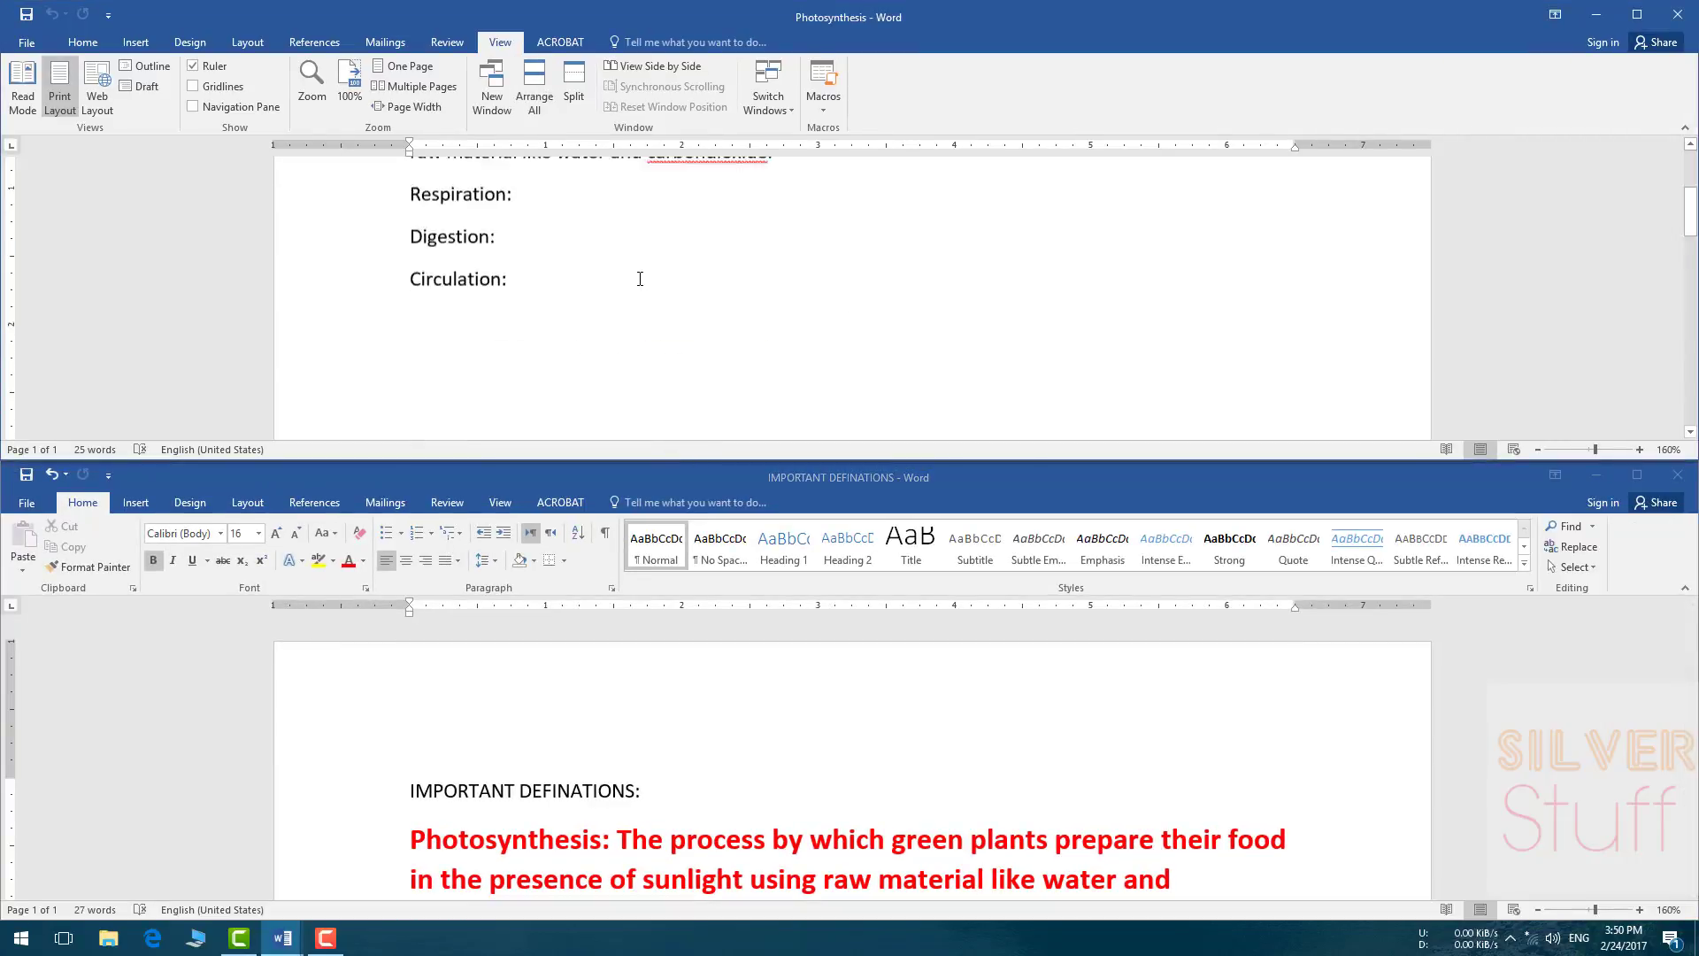
{"action": "scroll", "coordinate": [640, 279], "scroll_direction": "up", "scroll_amount": 3}
{"action": "scroll", "coordinate": [637, 277], "scroll_direction": "down", "scroll_amount": 1}
{"action": "scroll", "coordinate": [637, 277], "scroll_direction": "up", "scroll_amount": 3}
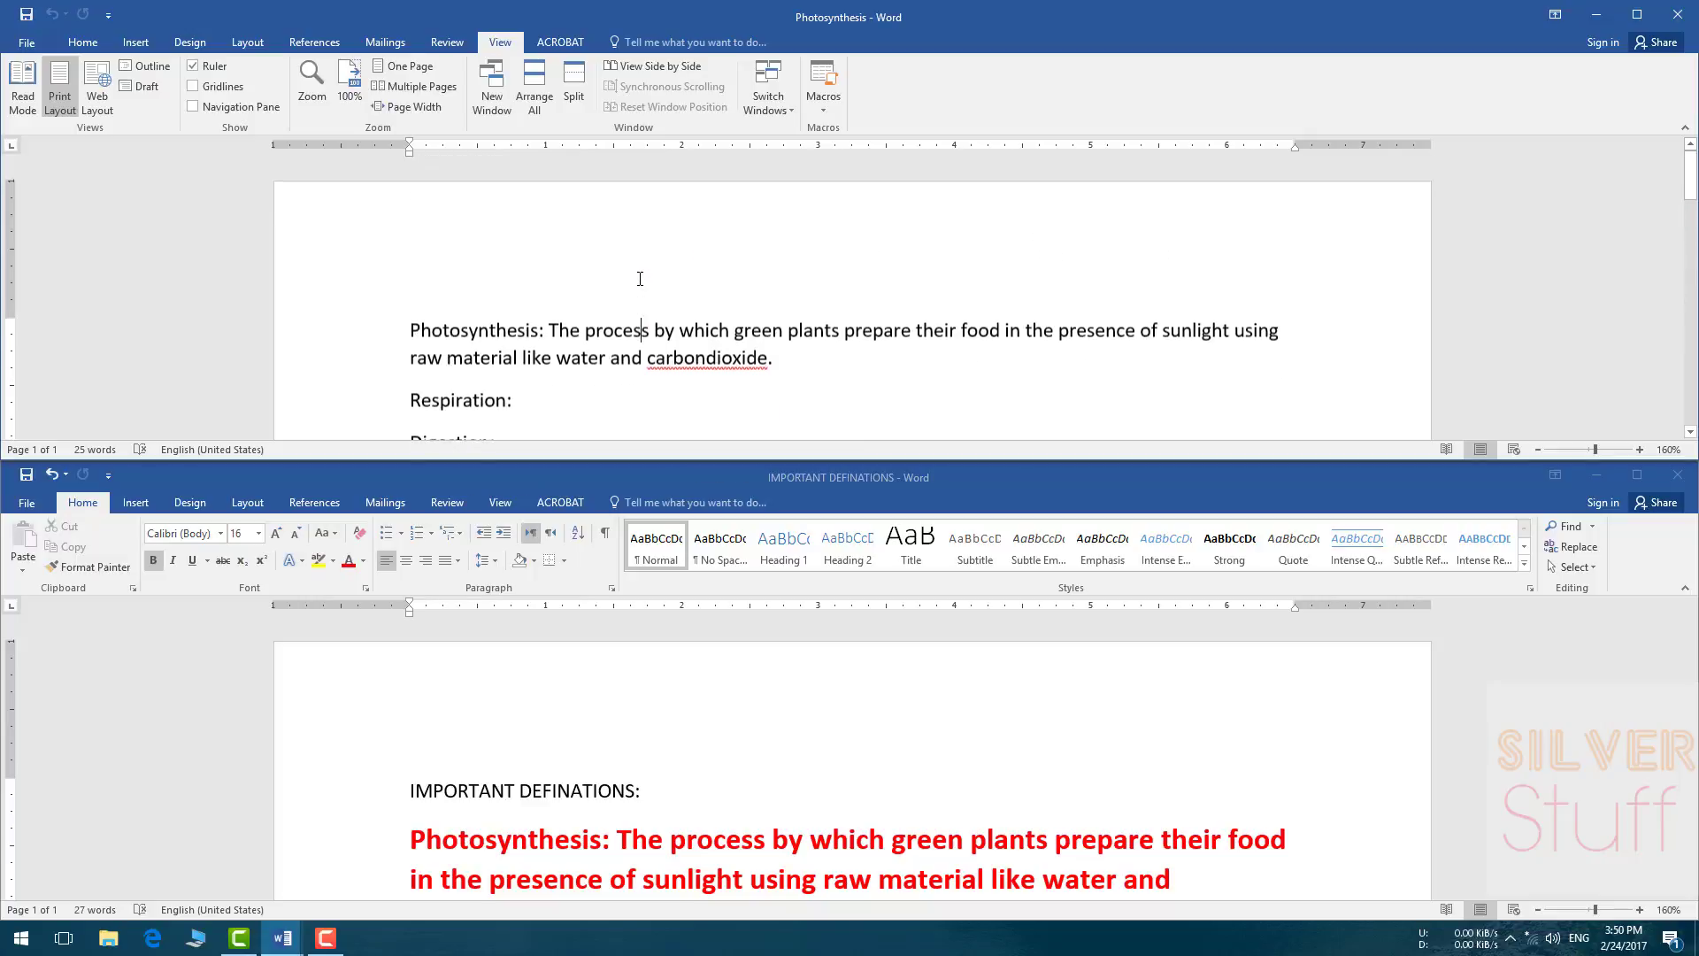
{"action": "scroll", "coordinate": [637, 277], "scroll_direction": "down", "scroll_amount": 1}
Step: Scroll through the IMPORTANT DEFINATIONS window to compare its formatted text
{"action": "left_click", "coordinate": [611, 713]}
{"action": "scroll", "coordinate": [611, 715], "scroll_direction": "down", "scroll_amount": 5}
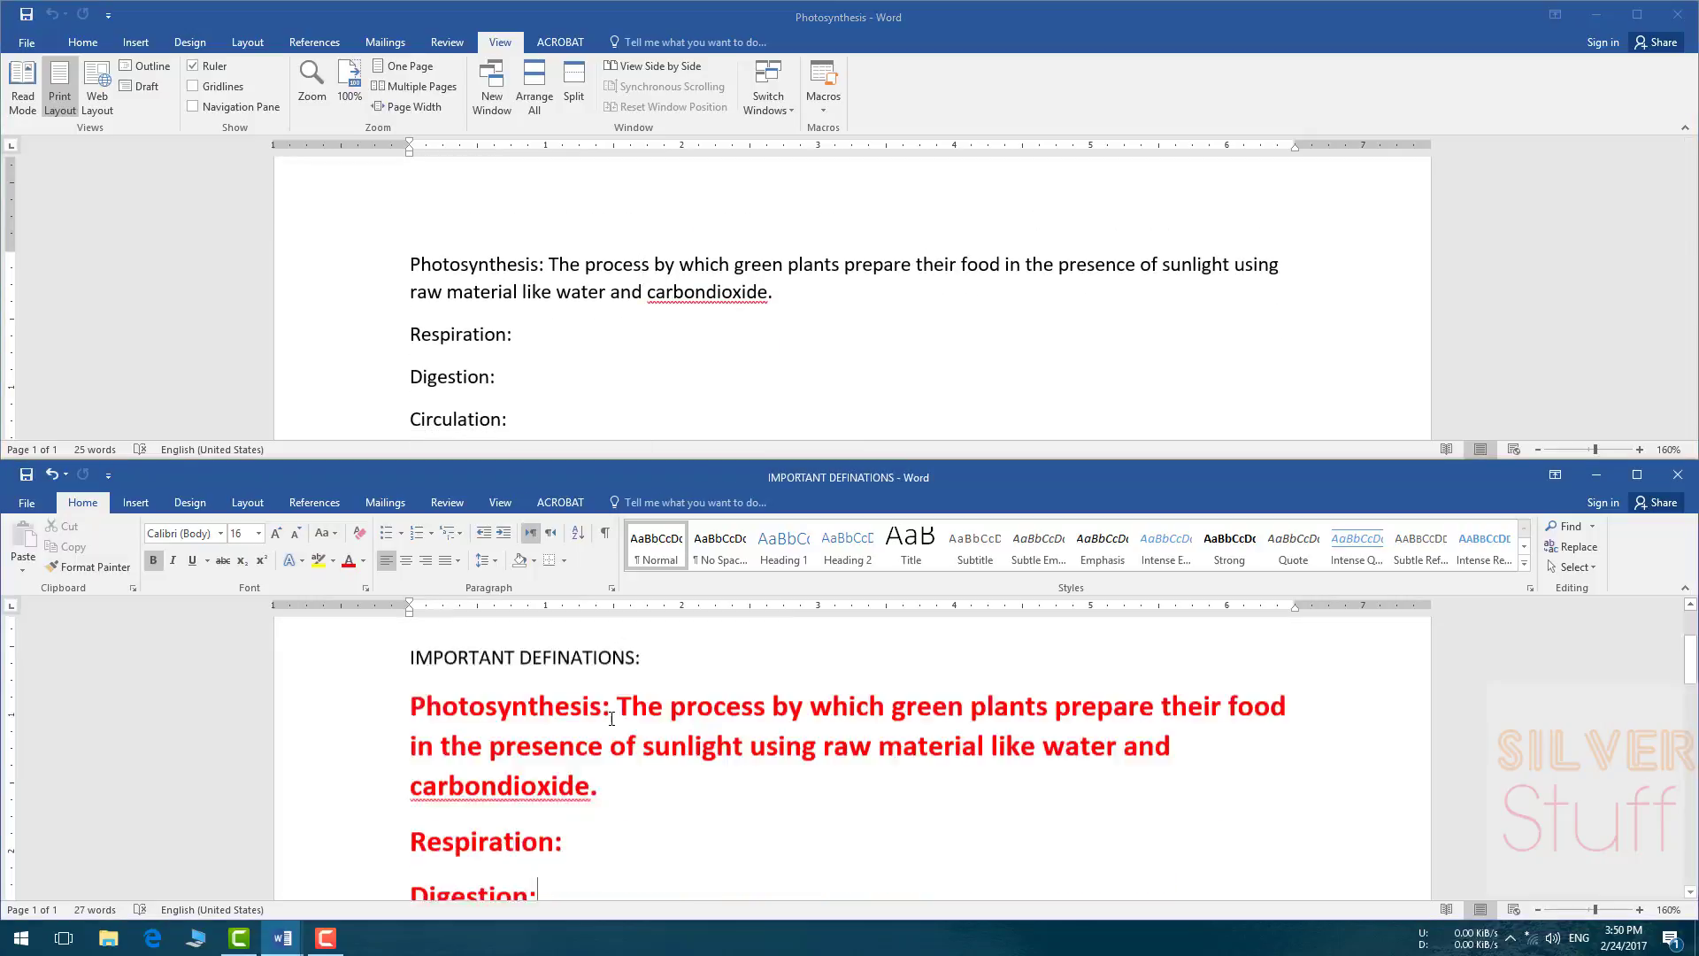
{"action": "scroll", "coordinate": [610, 718], "scroll_direction": "up", "scroll_amount": 2}
{"action": "scroll", "coordinate": [611, 717], "scroll_direction": "up", "scroll_amount": 5}
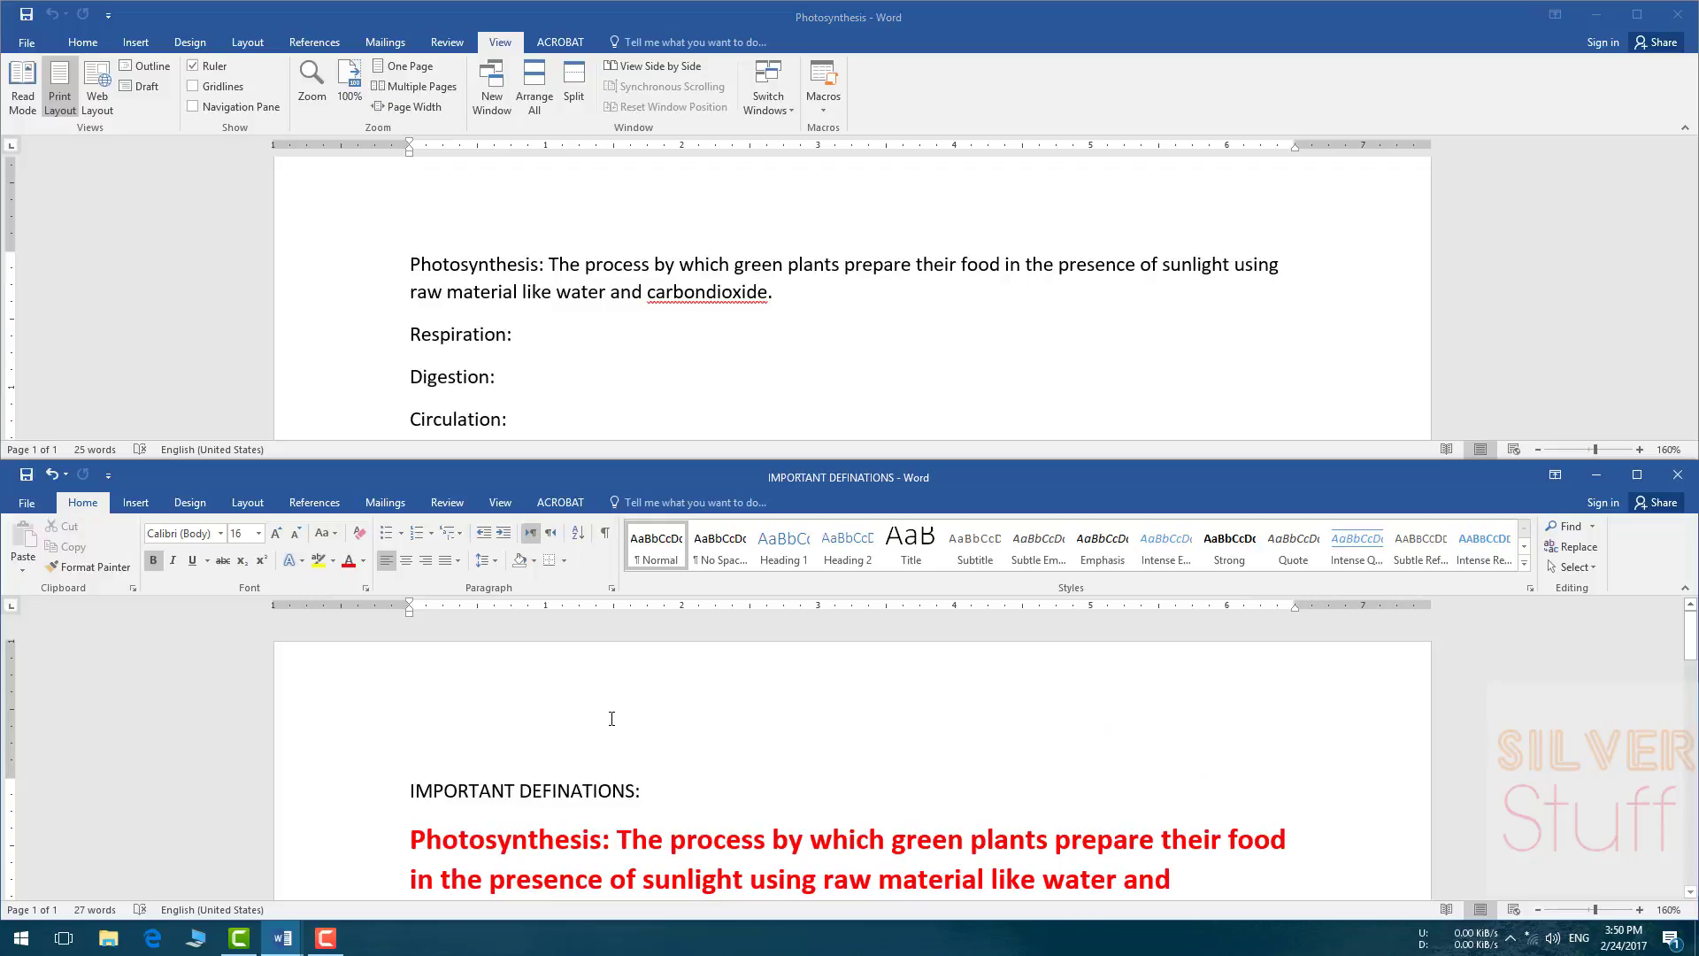
{"action": "scroll", "coordinate": [612, 719], "scroll_direction": "down", "scroll_amount": 1}
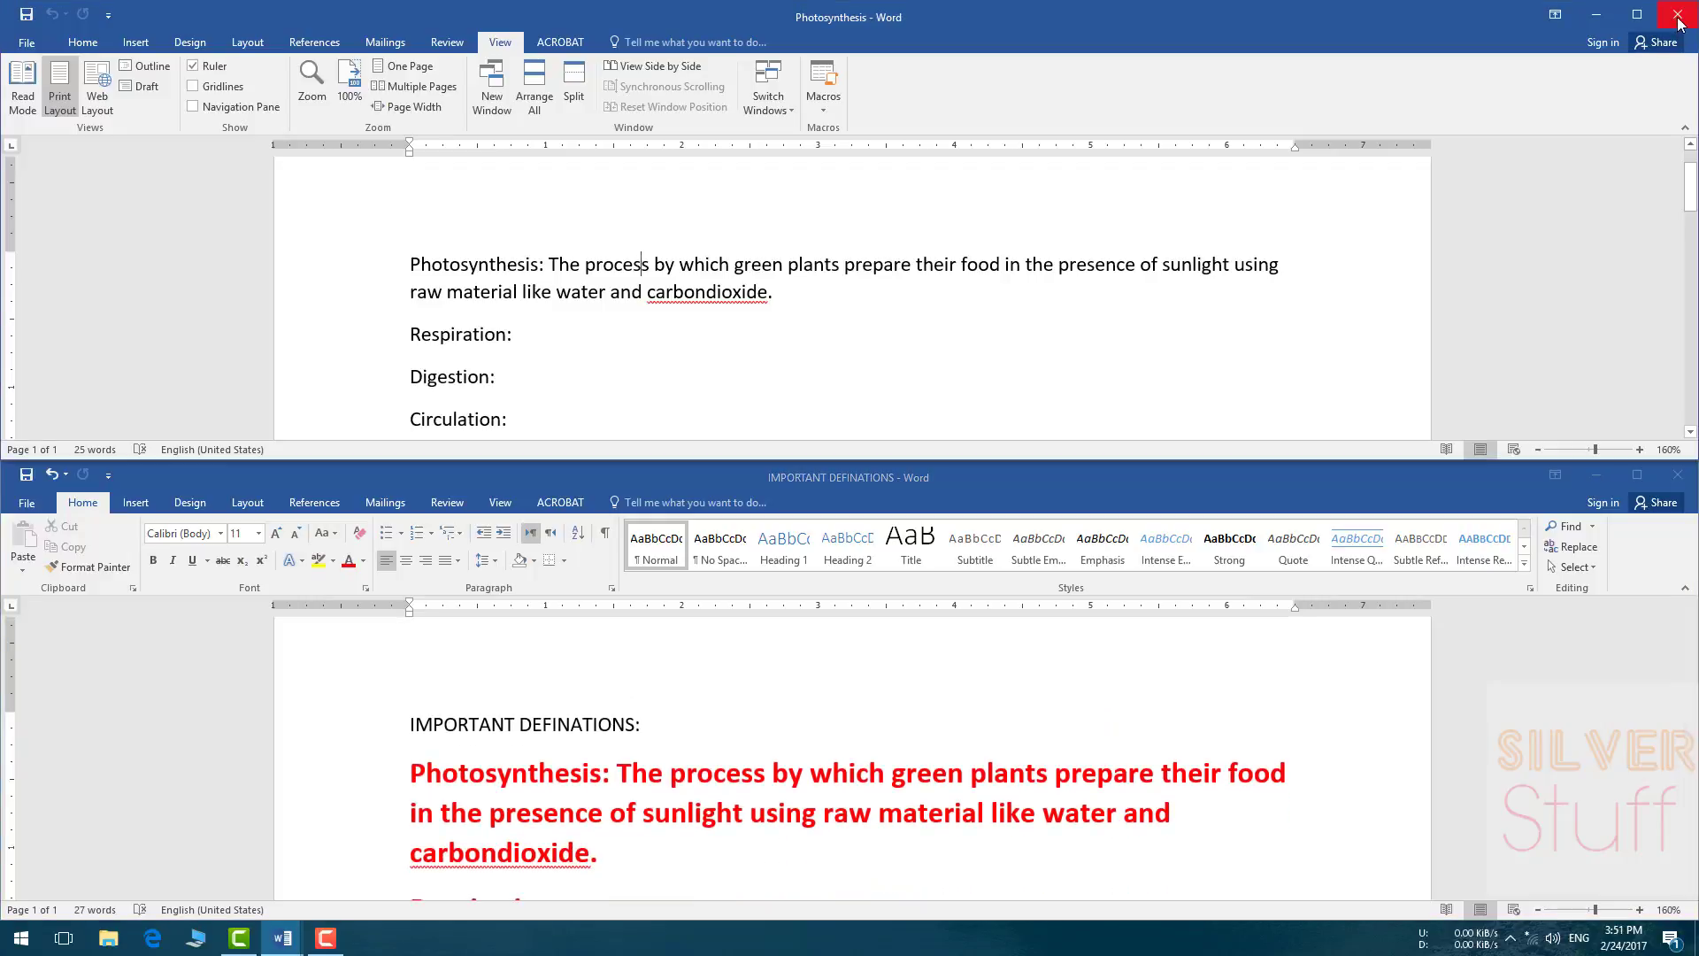
Step: Close the Photosynthesis window and maximize the IMPORTANT DEFINATIONS window to full screen
{"action": "left_click", "coordinate": [1679, 22]}
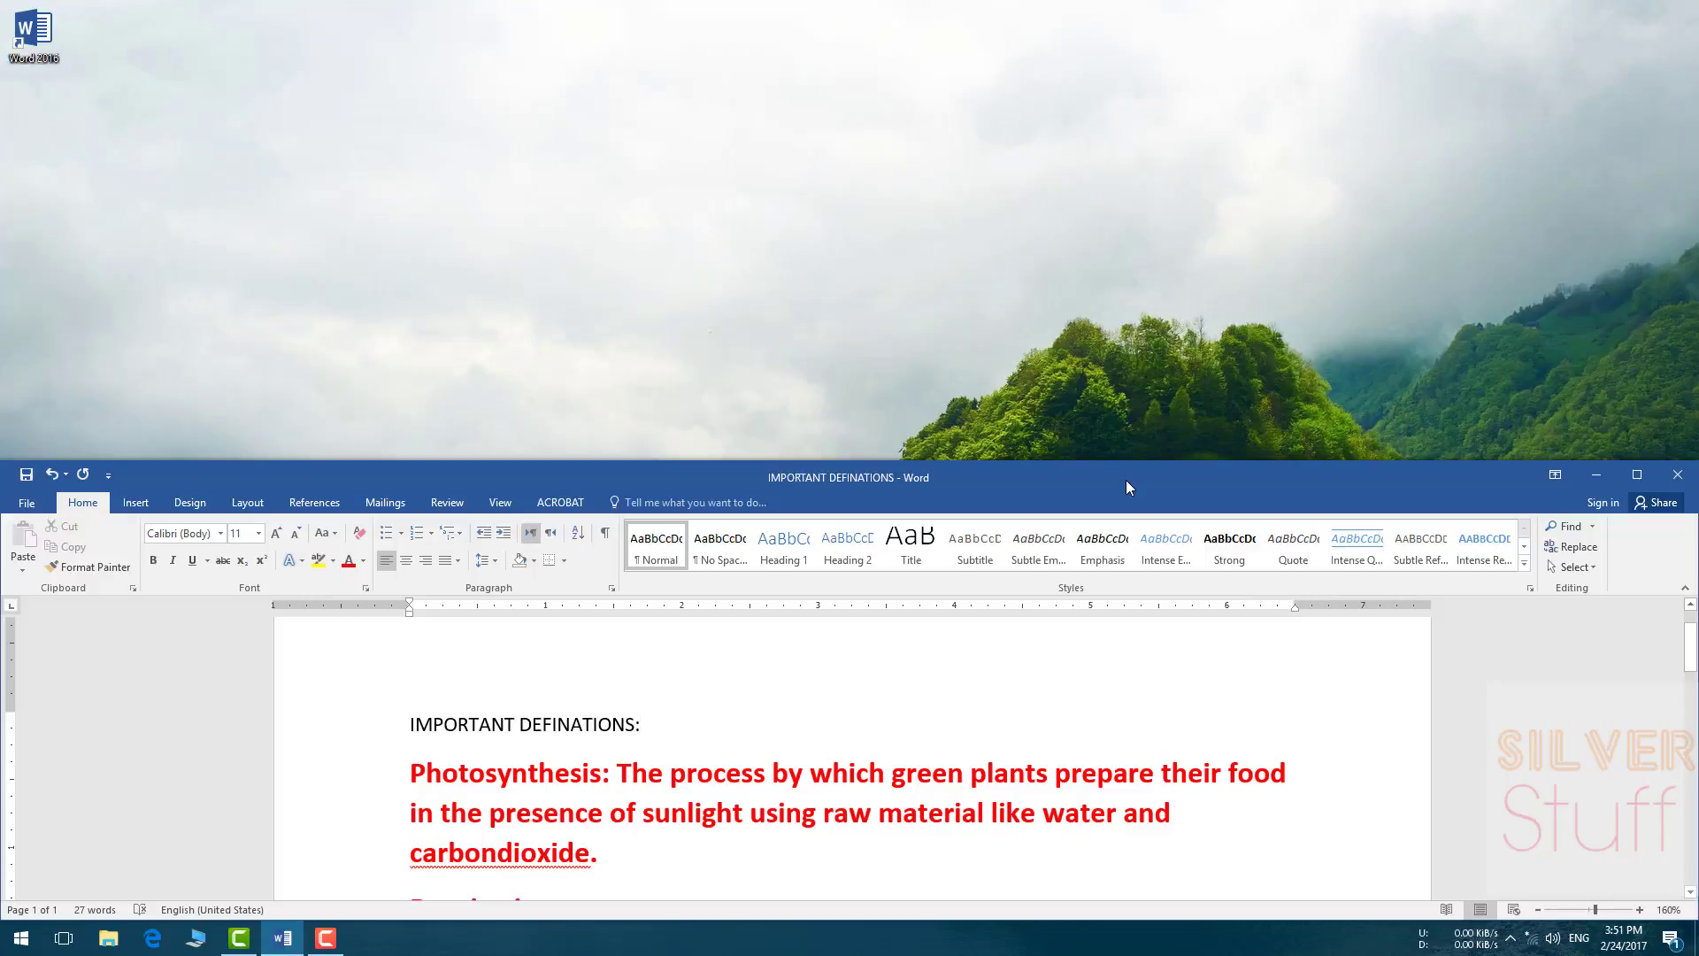
{"action": "left_click_drag", "start_coordinate": [1126, 480], "coordinate": [1113, 372]}
{"action": "left_click_drag", "start_coordinate": [1089, 292], "coordinate": [1124, 340]}
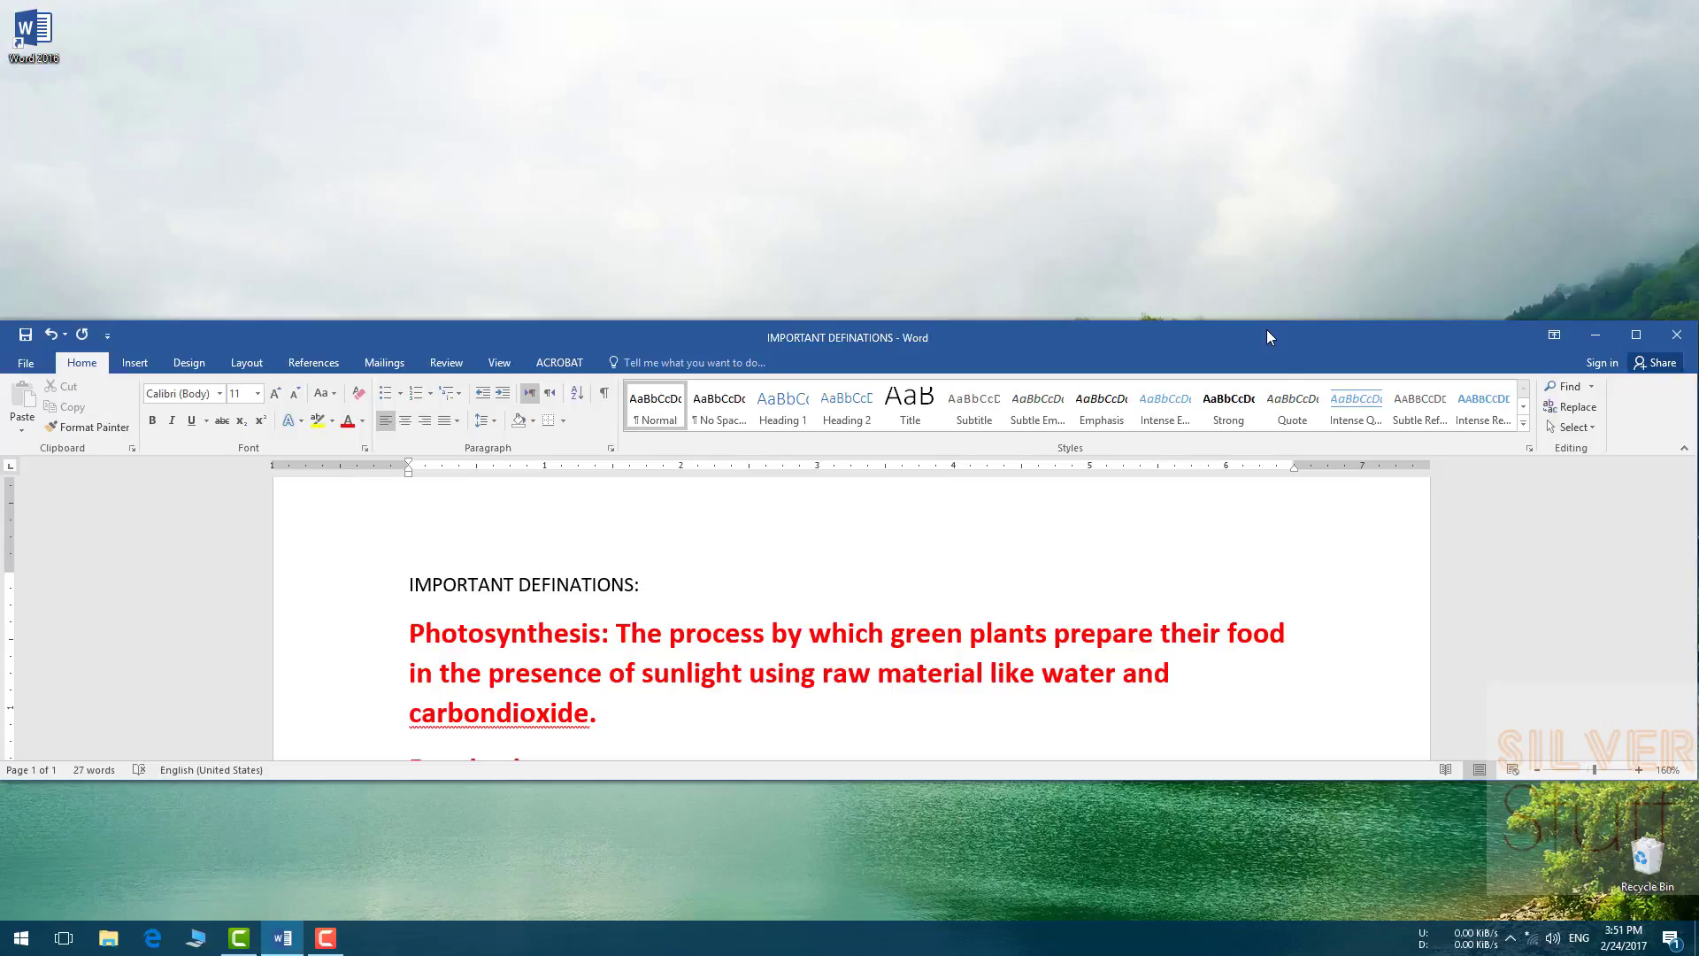
{"action": "double_click", "coordinate": [1191, 333]}
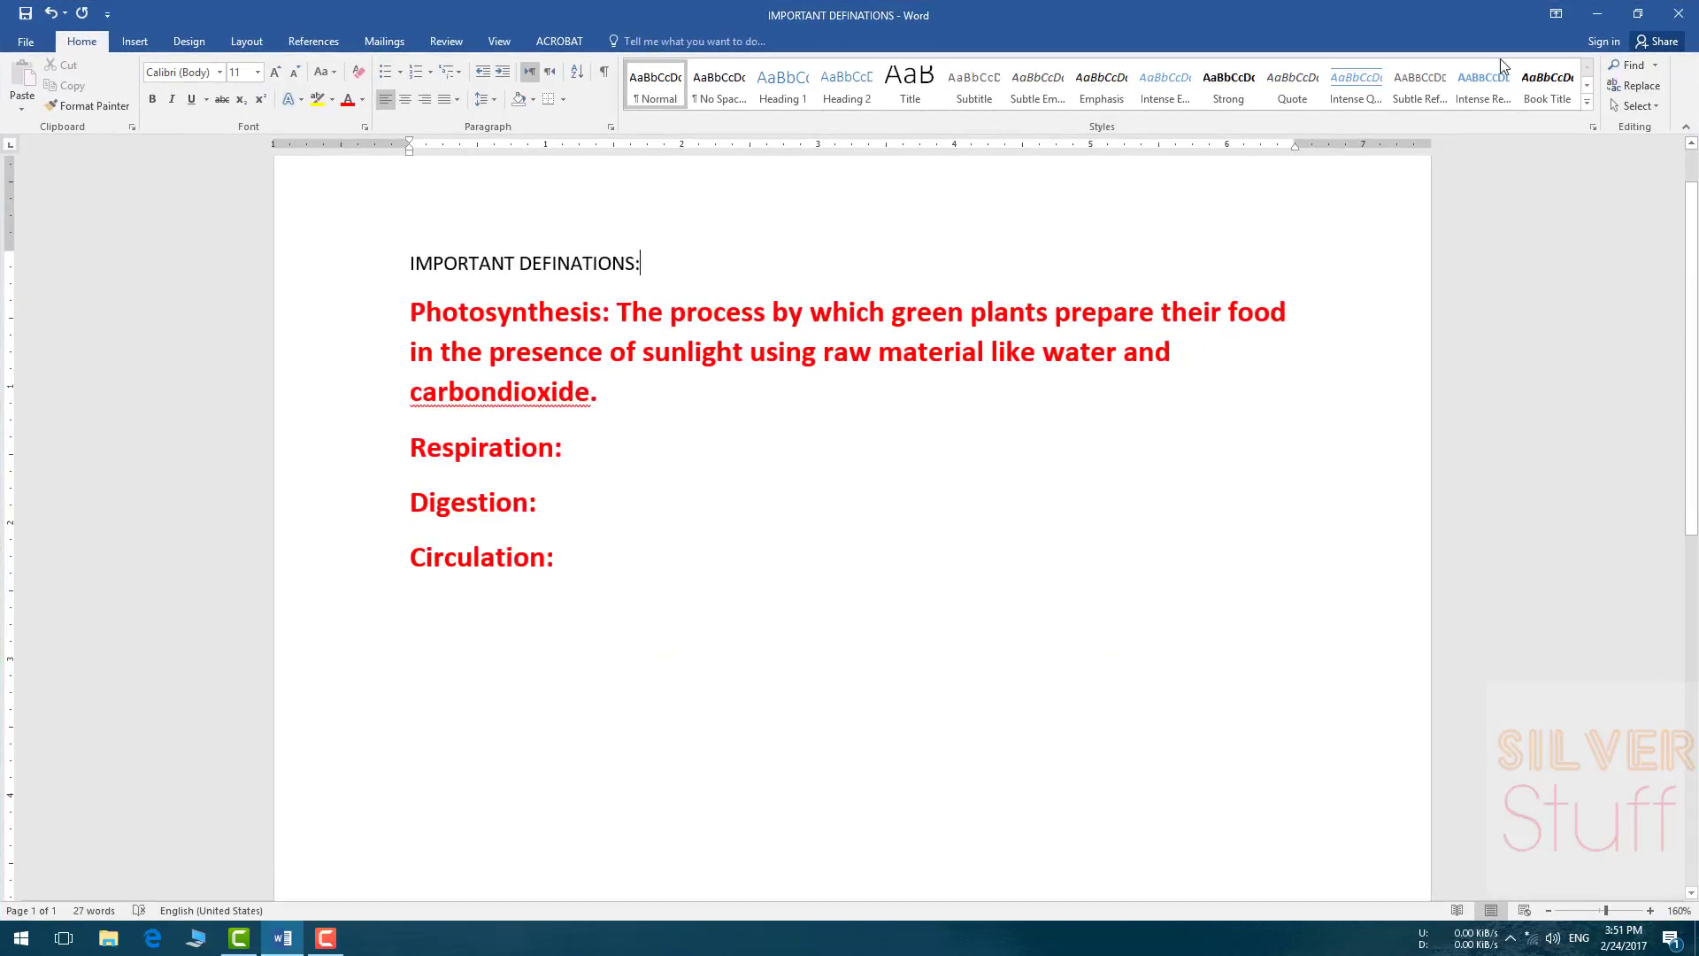
{"action": "left_click", "coordinate": [1638, 13]}
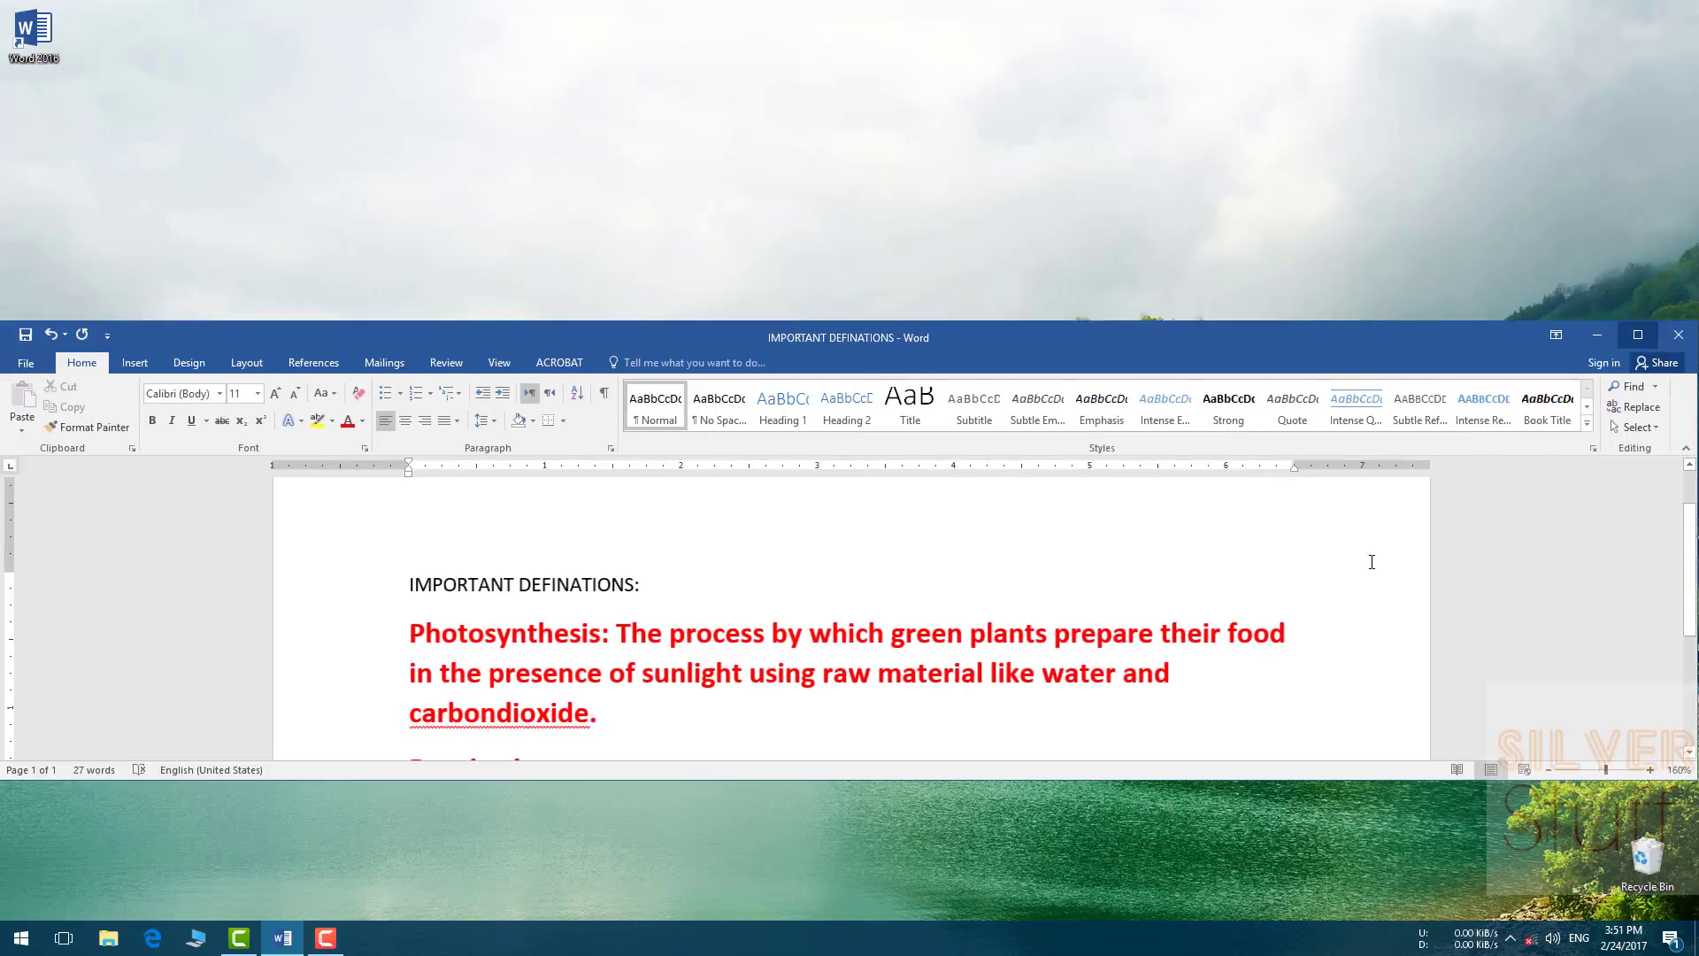
{"action": "left_click", "coordinate": [1635, 336]}
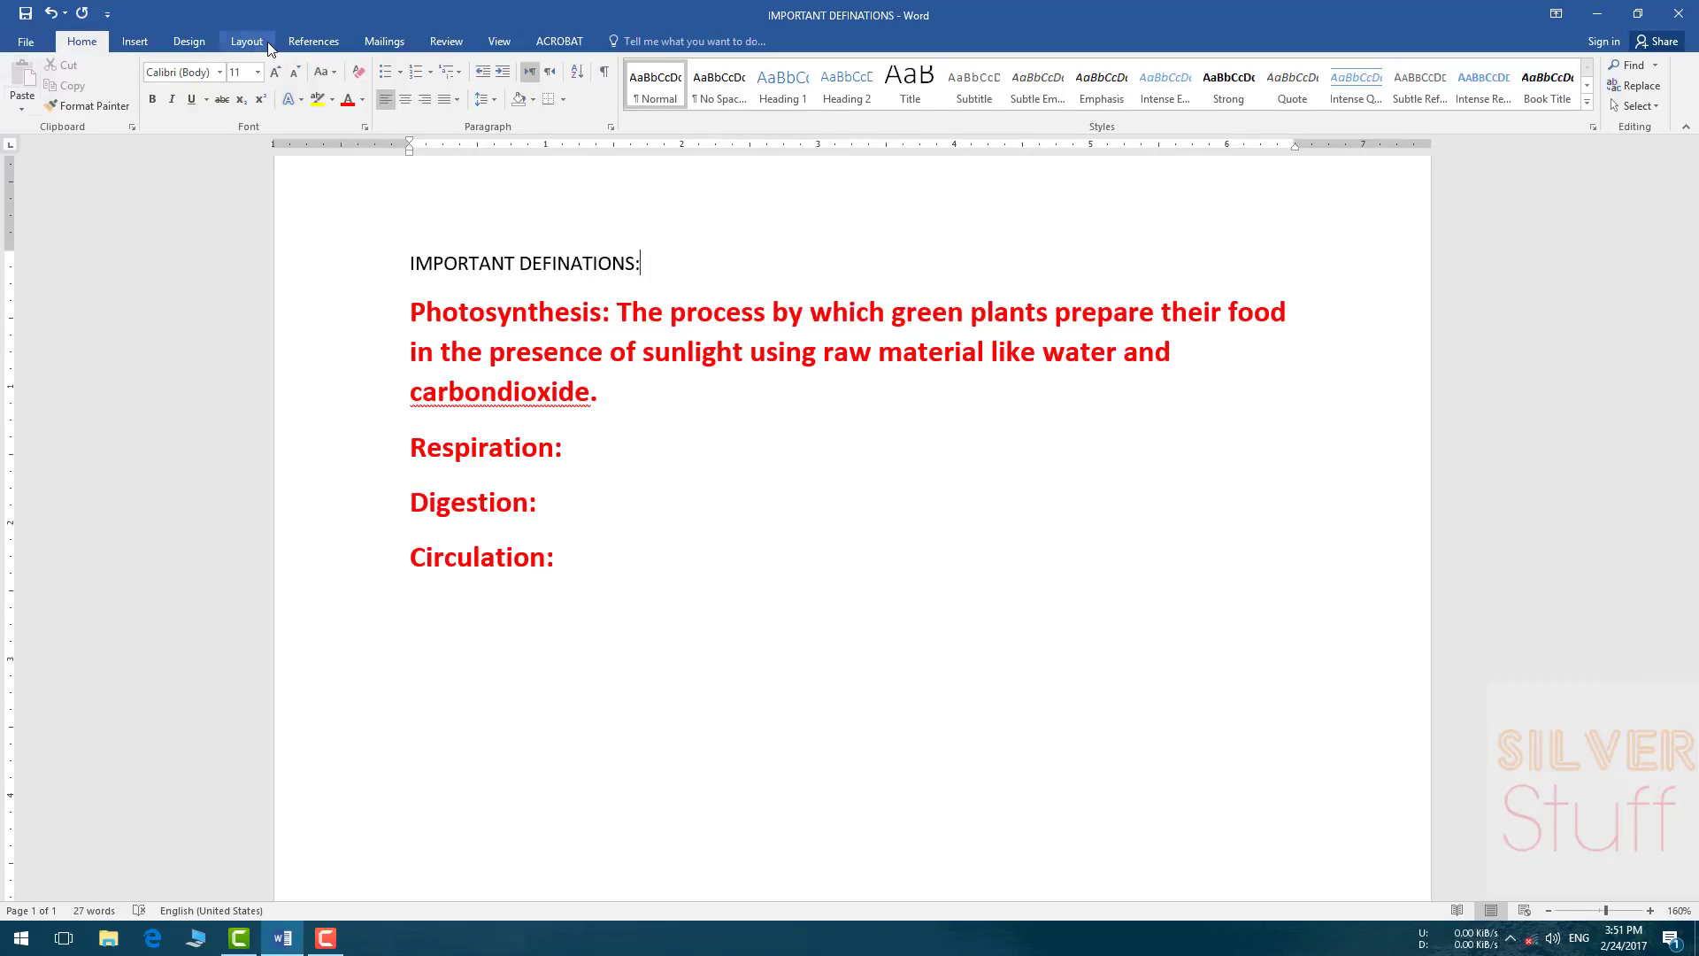
Step: Open the File backstage view to reach the New template gallery
{"action": "left_click", "coordinate": [27, 41]}
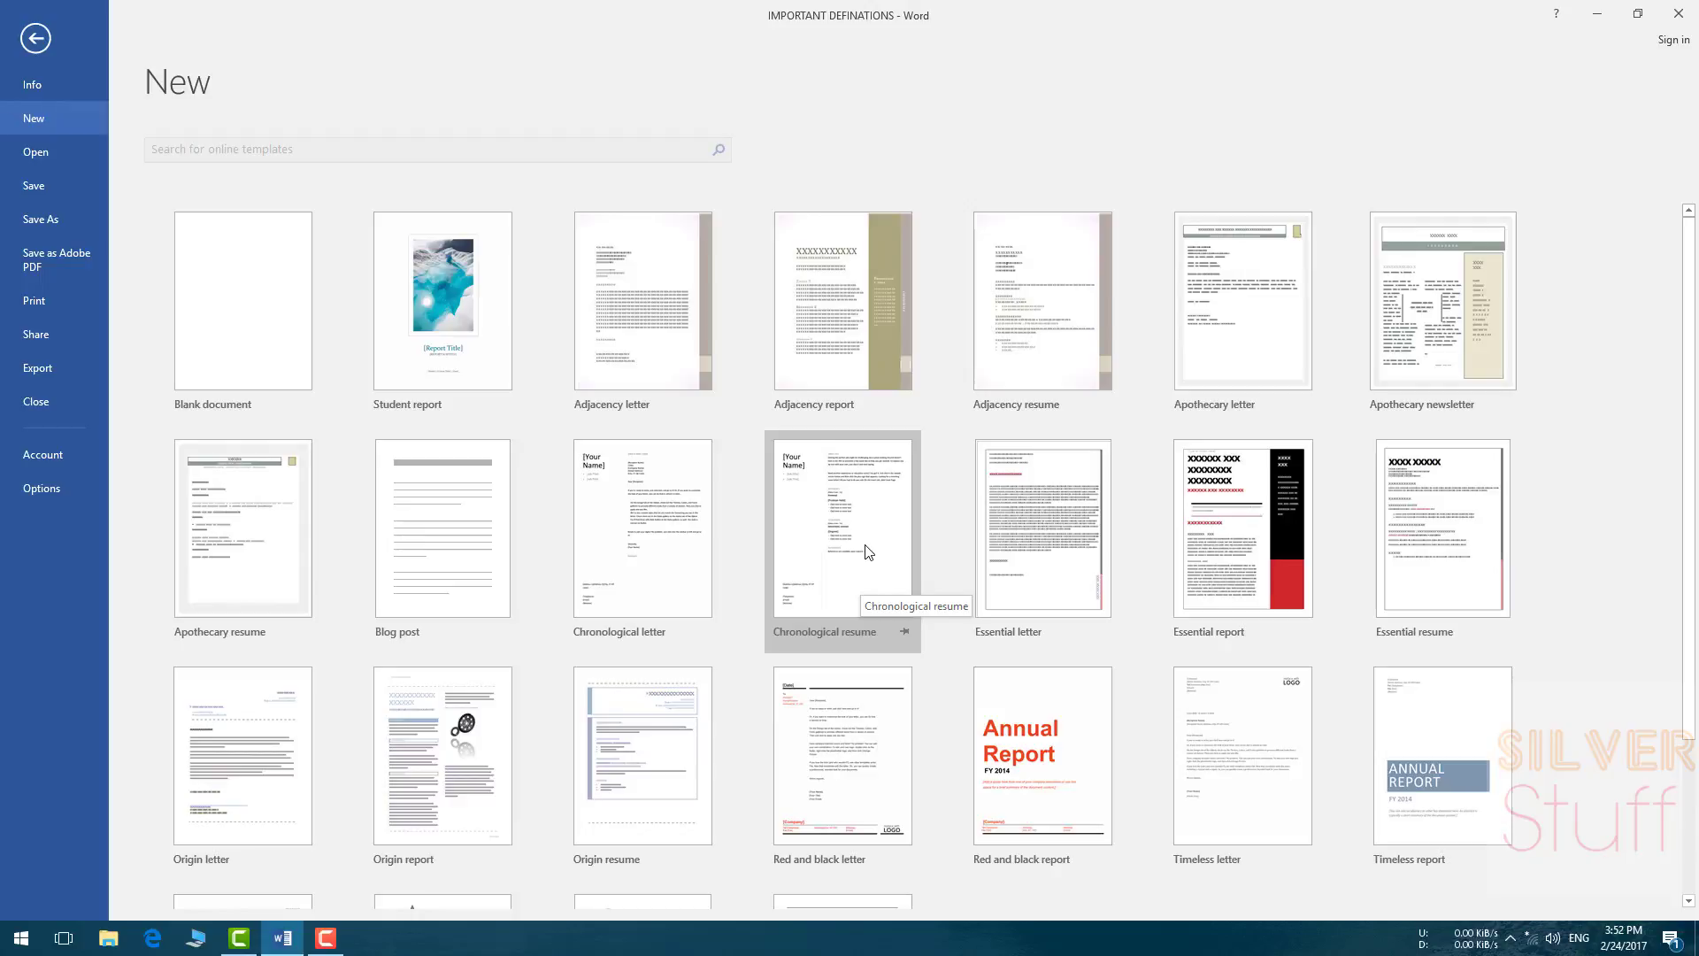
Step: Create a document from the Chronological resume template and replace the placeholder name with the candidate's full name
{"action": "double_click", "coordinate": [867, 553]}
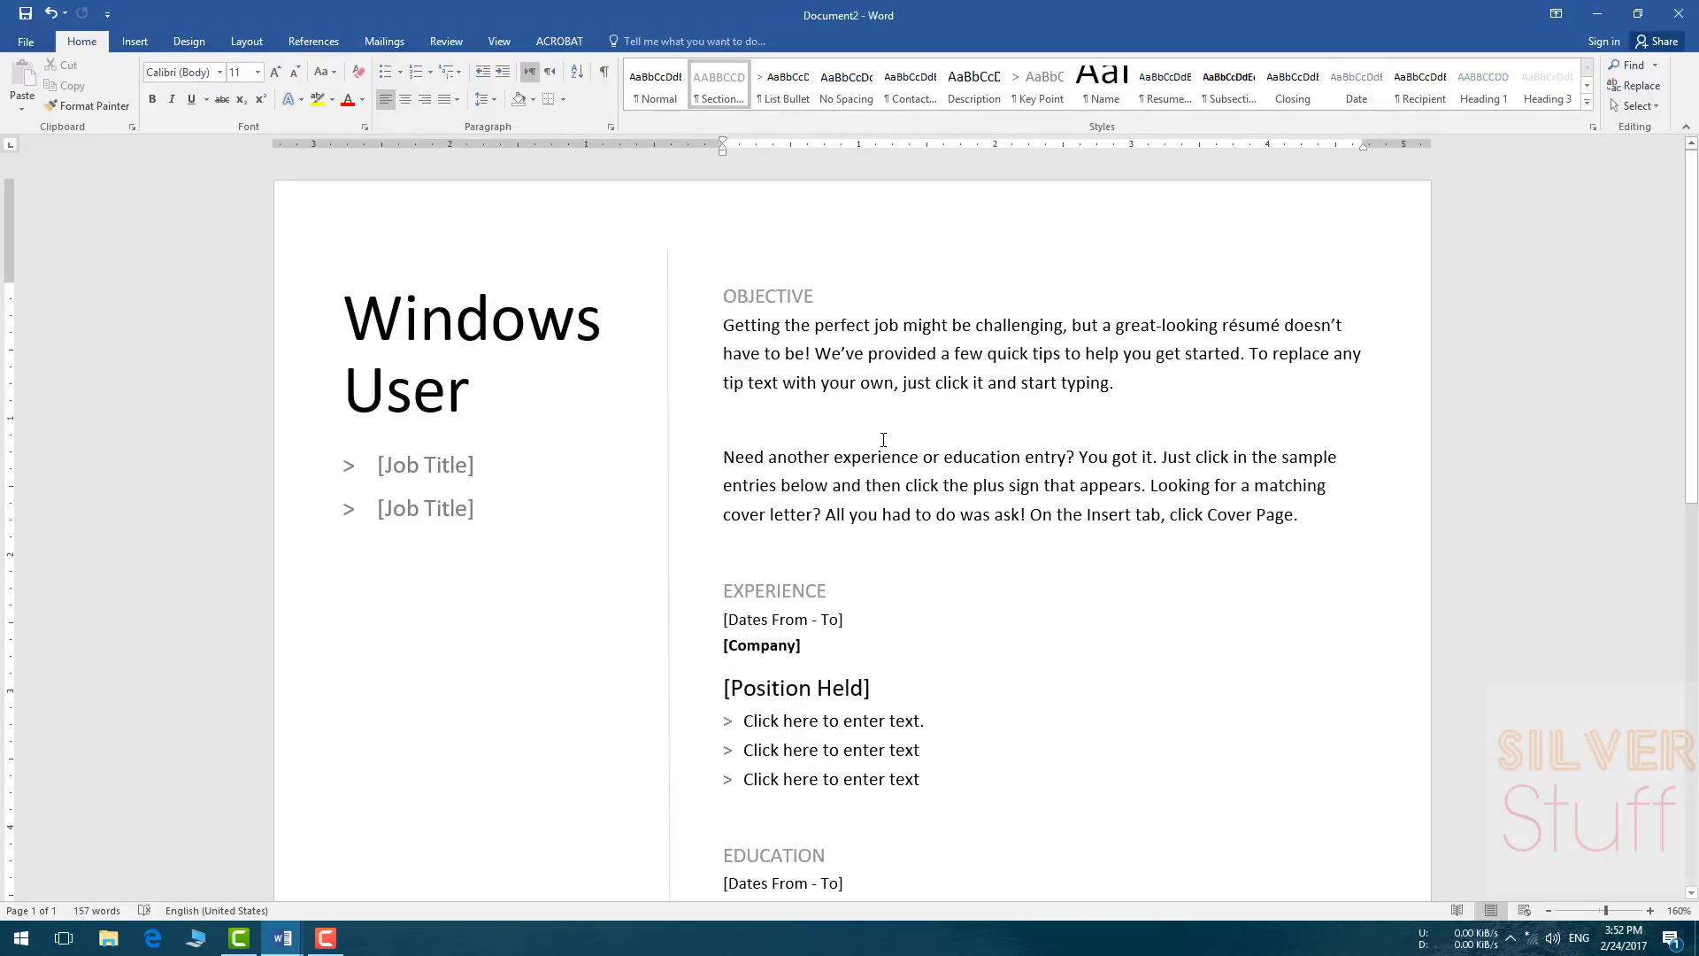
{"action": "scroll", "coordinate": [1010, 615], "scroll_direction": "down", "scroll_amount": 9}
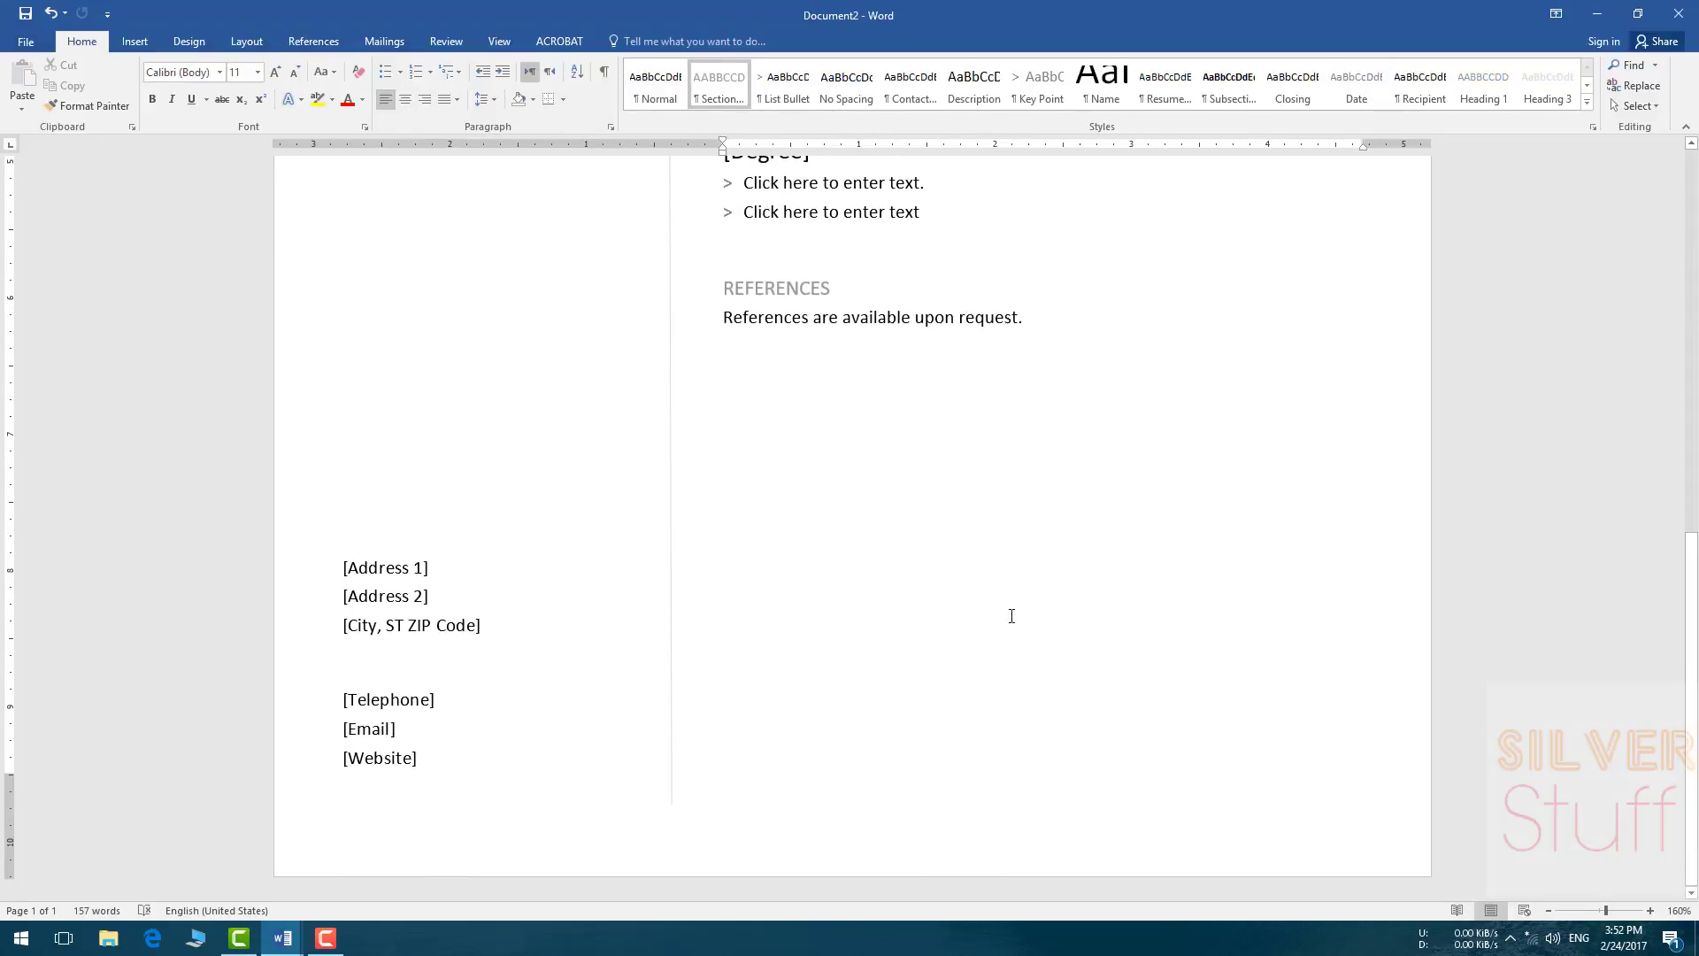
{"action": "scroll", "coordinate": [1010, 615], "scroll_direction": "up", "scroll_amount": 10}
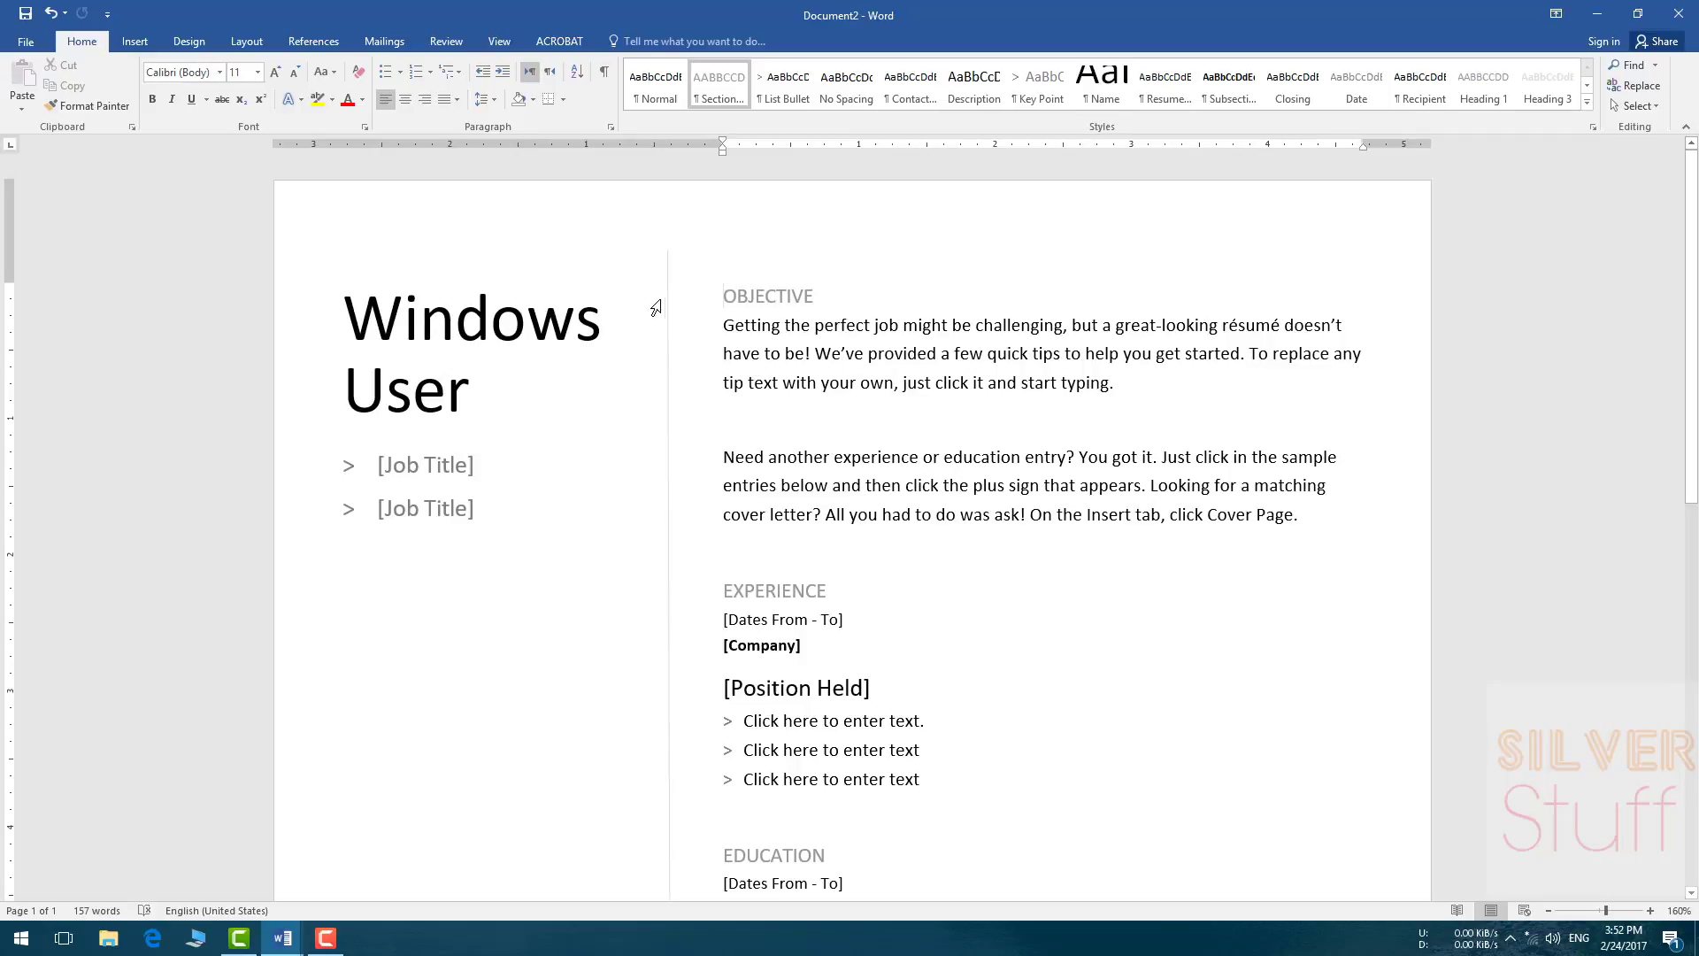
{"action": "left_click", "coordinate": [438, 317]}
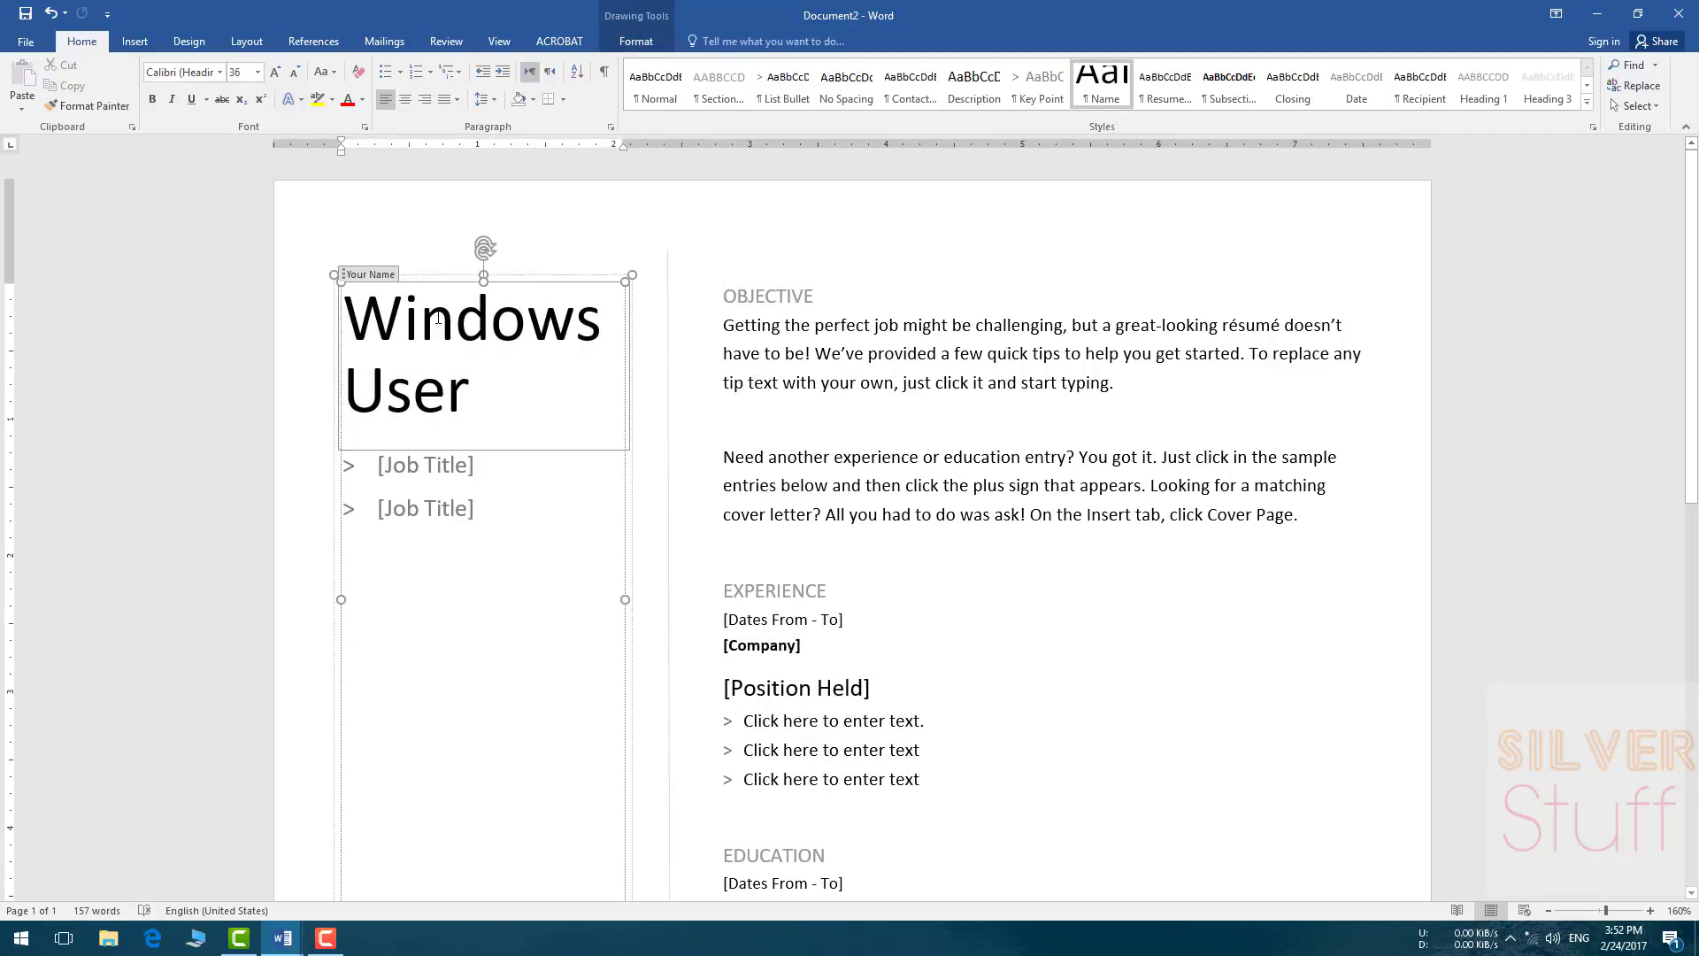
{"action": "left_click_drag", "start_coordinate": [461, 393], "coordinate": [350, 331]}
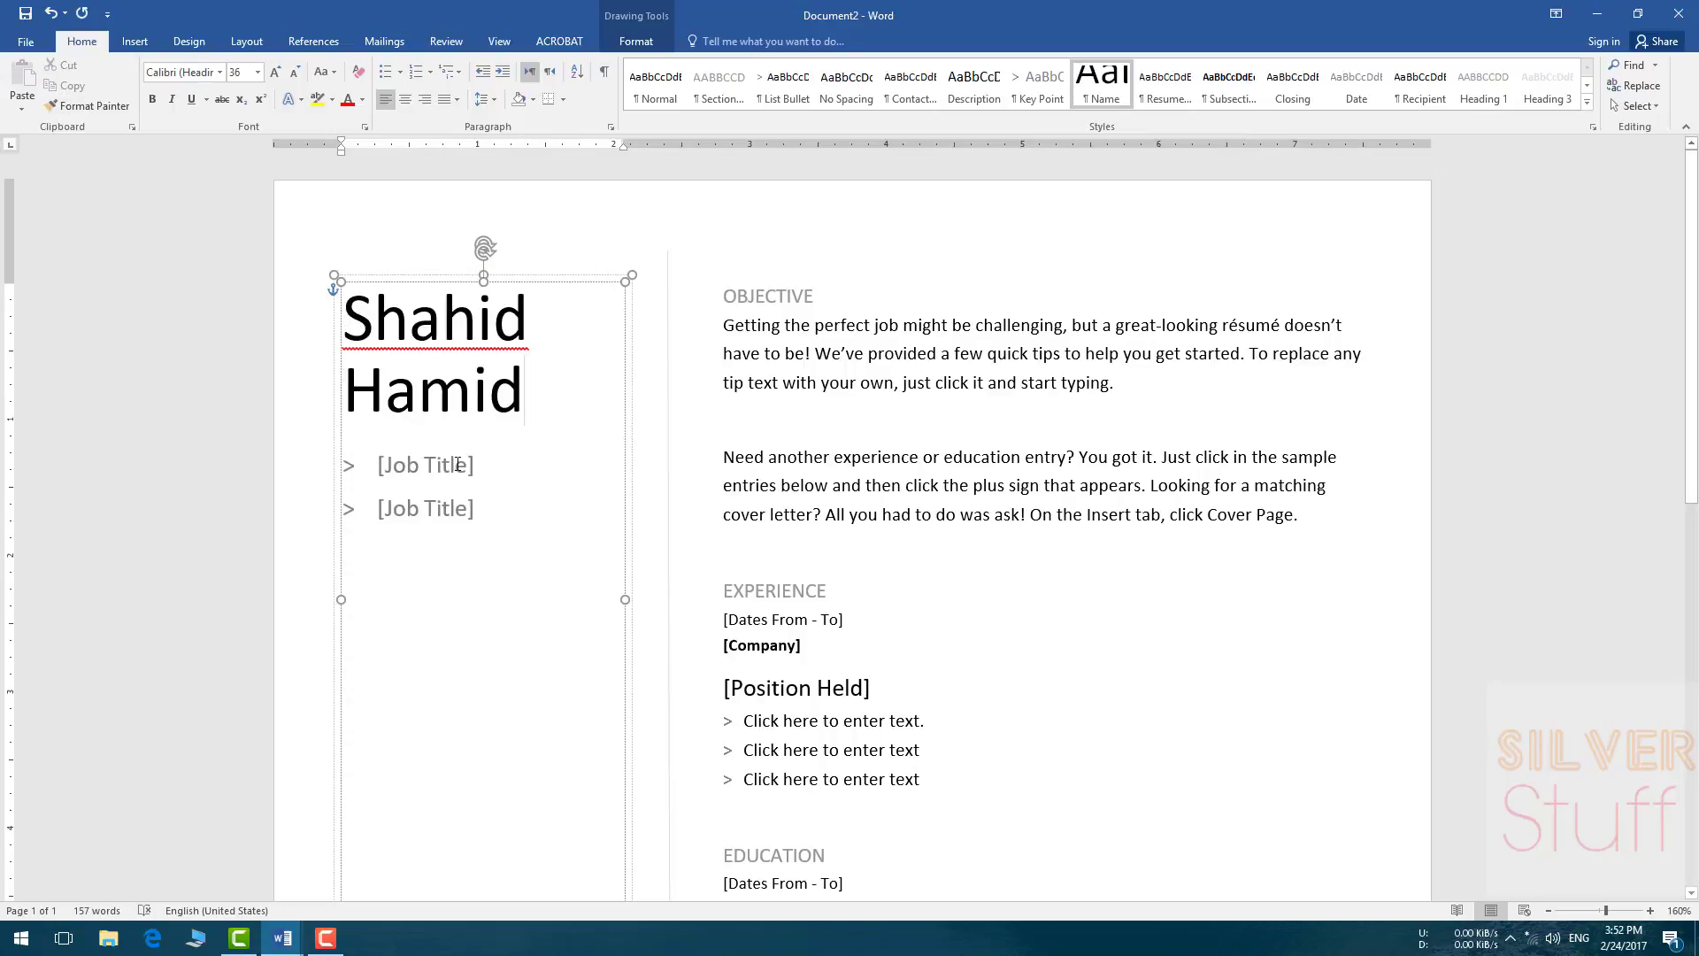
Step: Enter Teacher as the job title and delete the second [Job Title] bullet line
{"action": "left_click", "coordinate": [458, 465]}
{"action": "type", "text": "Teacher"}
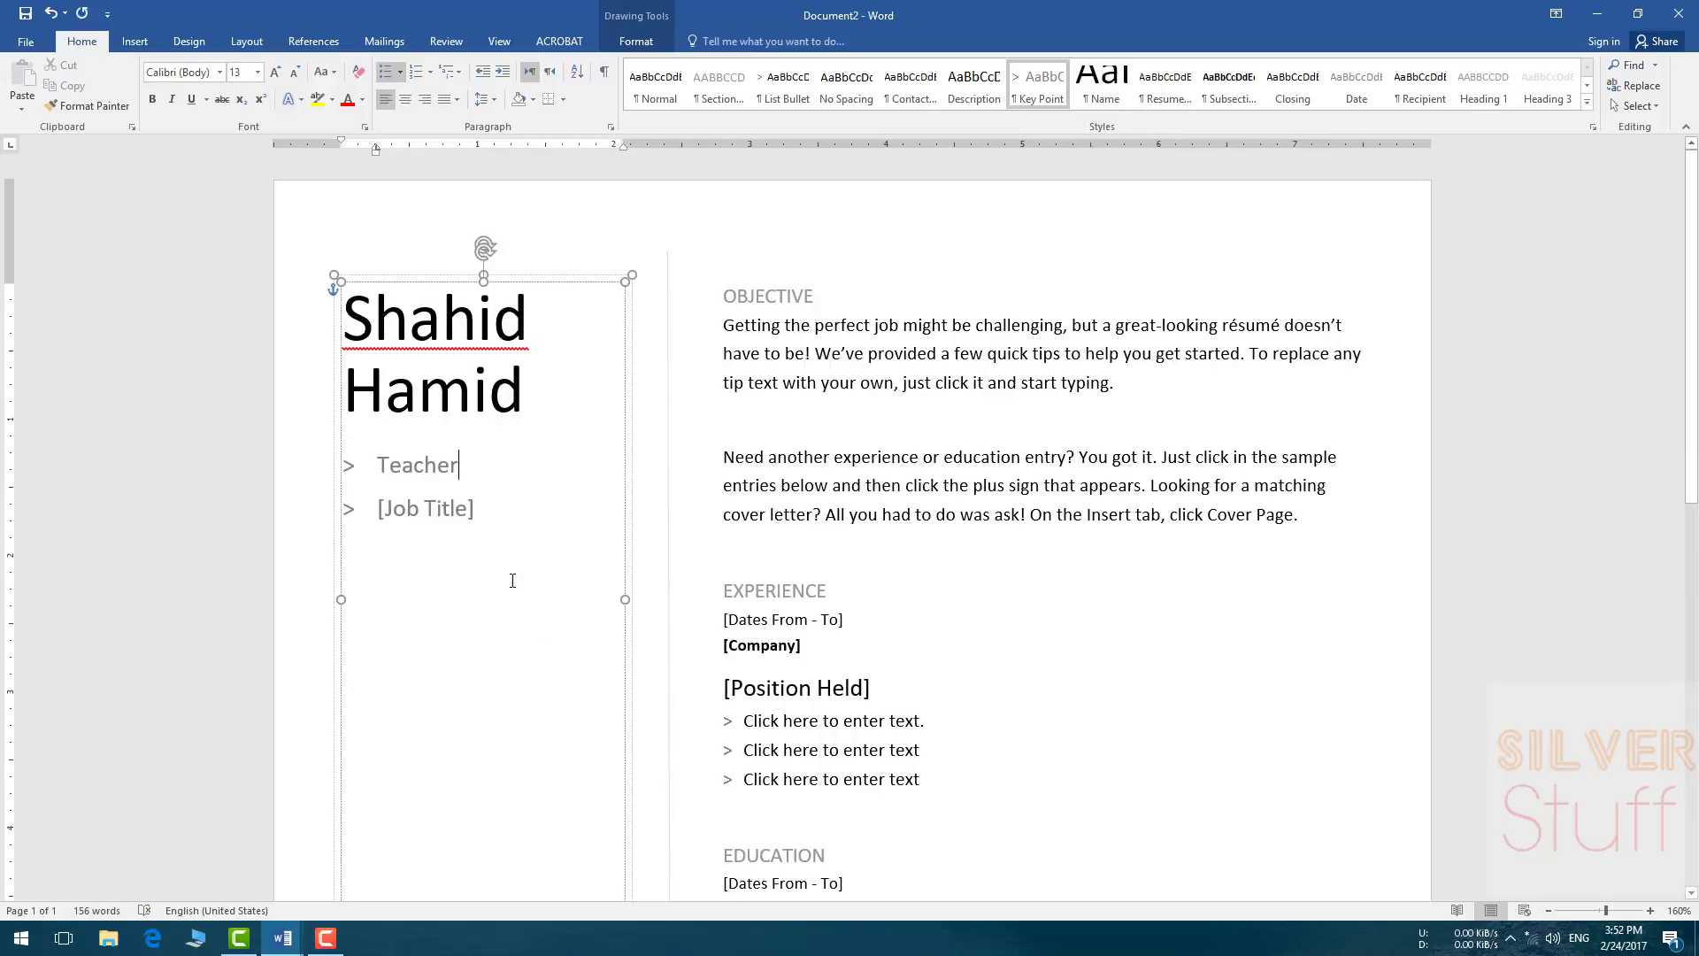
{"action": "left_click", "coordinate": [407, 501]}
{"action": "left_click", "coordinate": [352, 512]}
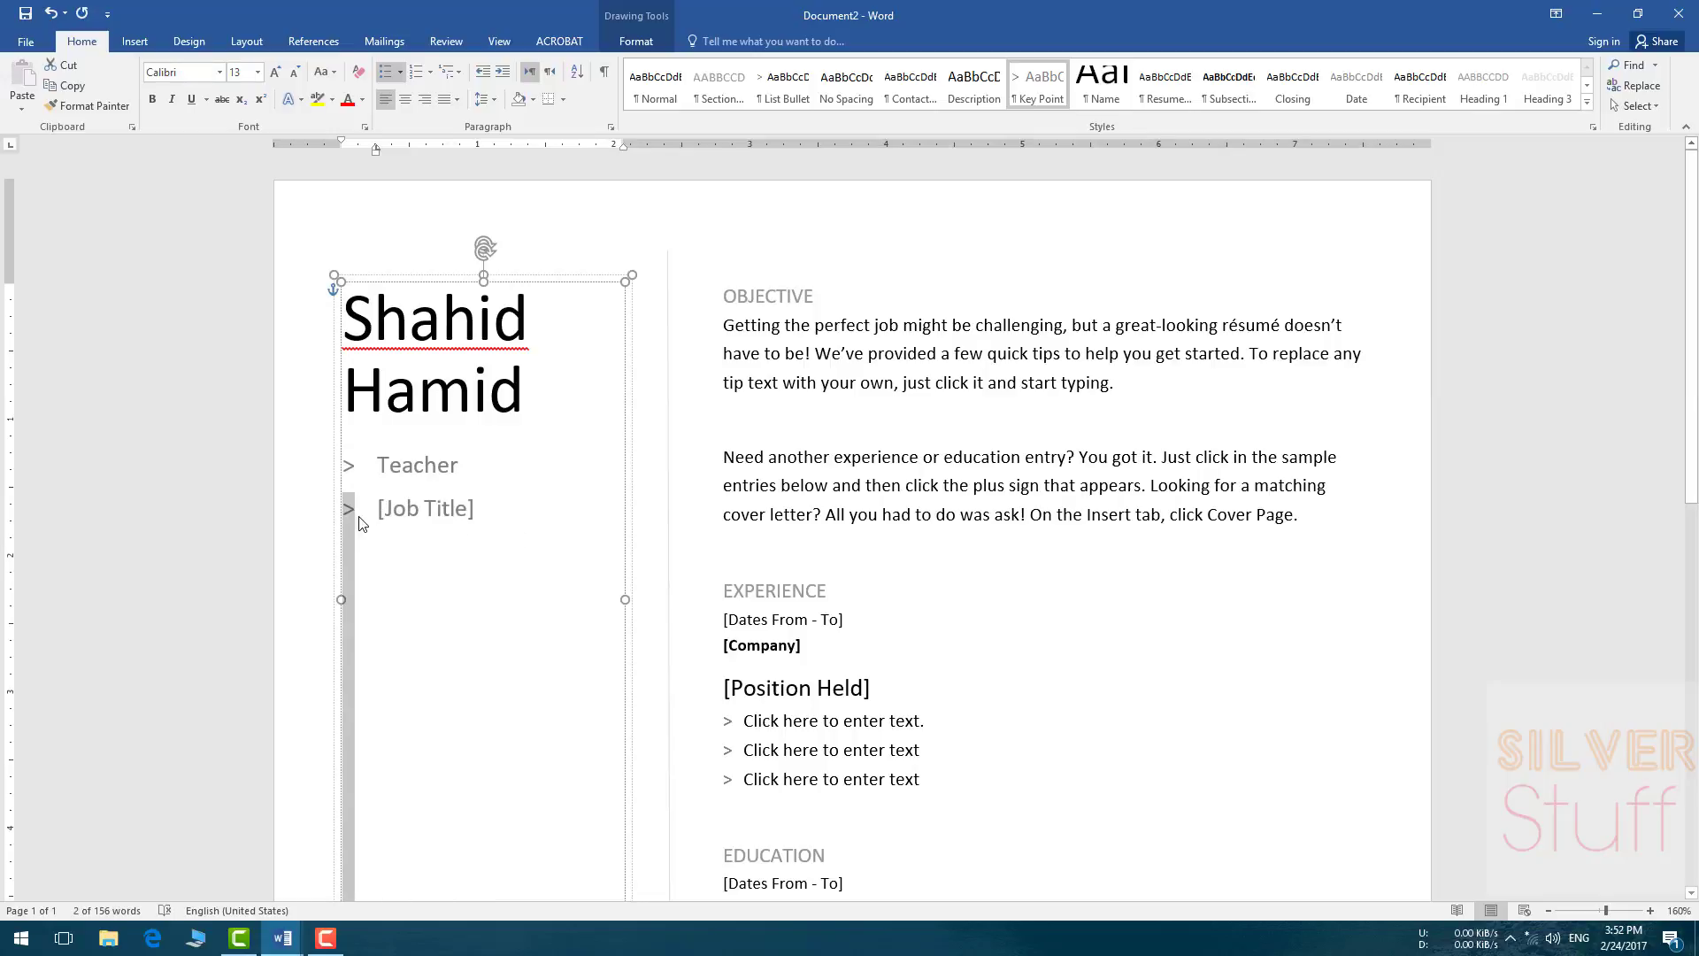
{"action": "left_click", "coordinate": [381, 513]}
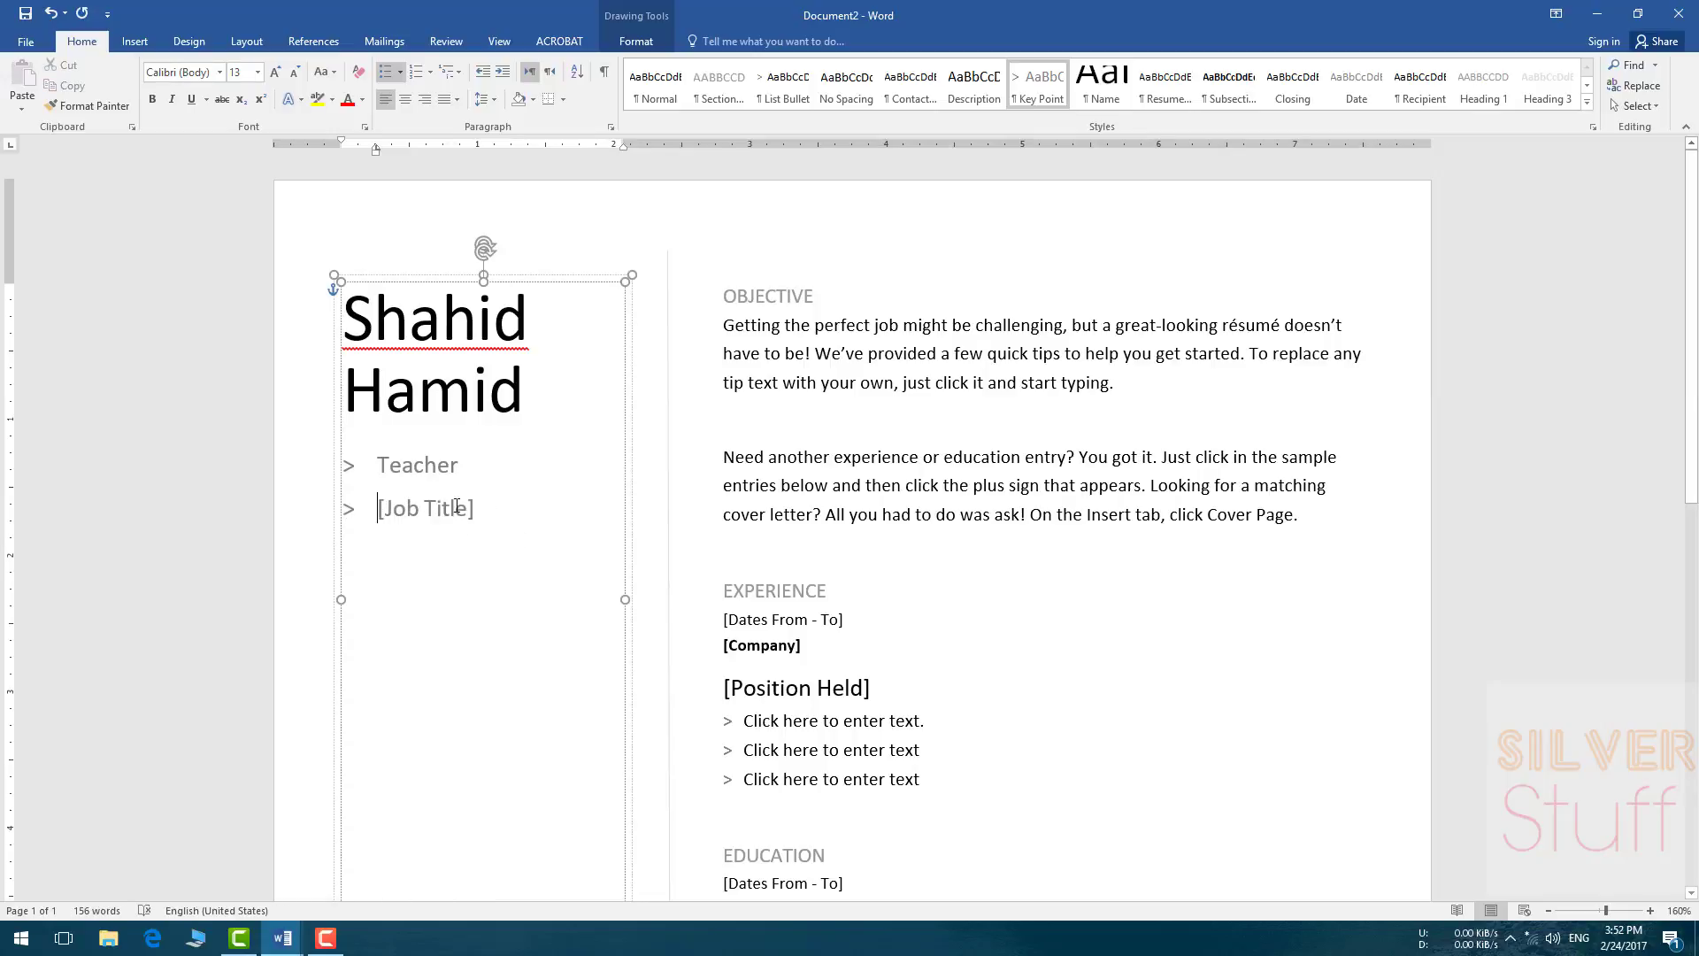
{"action": "left_click_drag", "start_coordinate": [461, 509], "coordinate": [339, 521]}
{"action": "key", "text": "BackSpace"}
{"action": "left_click", "coordinate": [352, 510]}
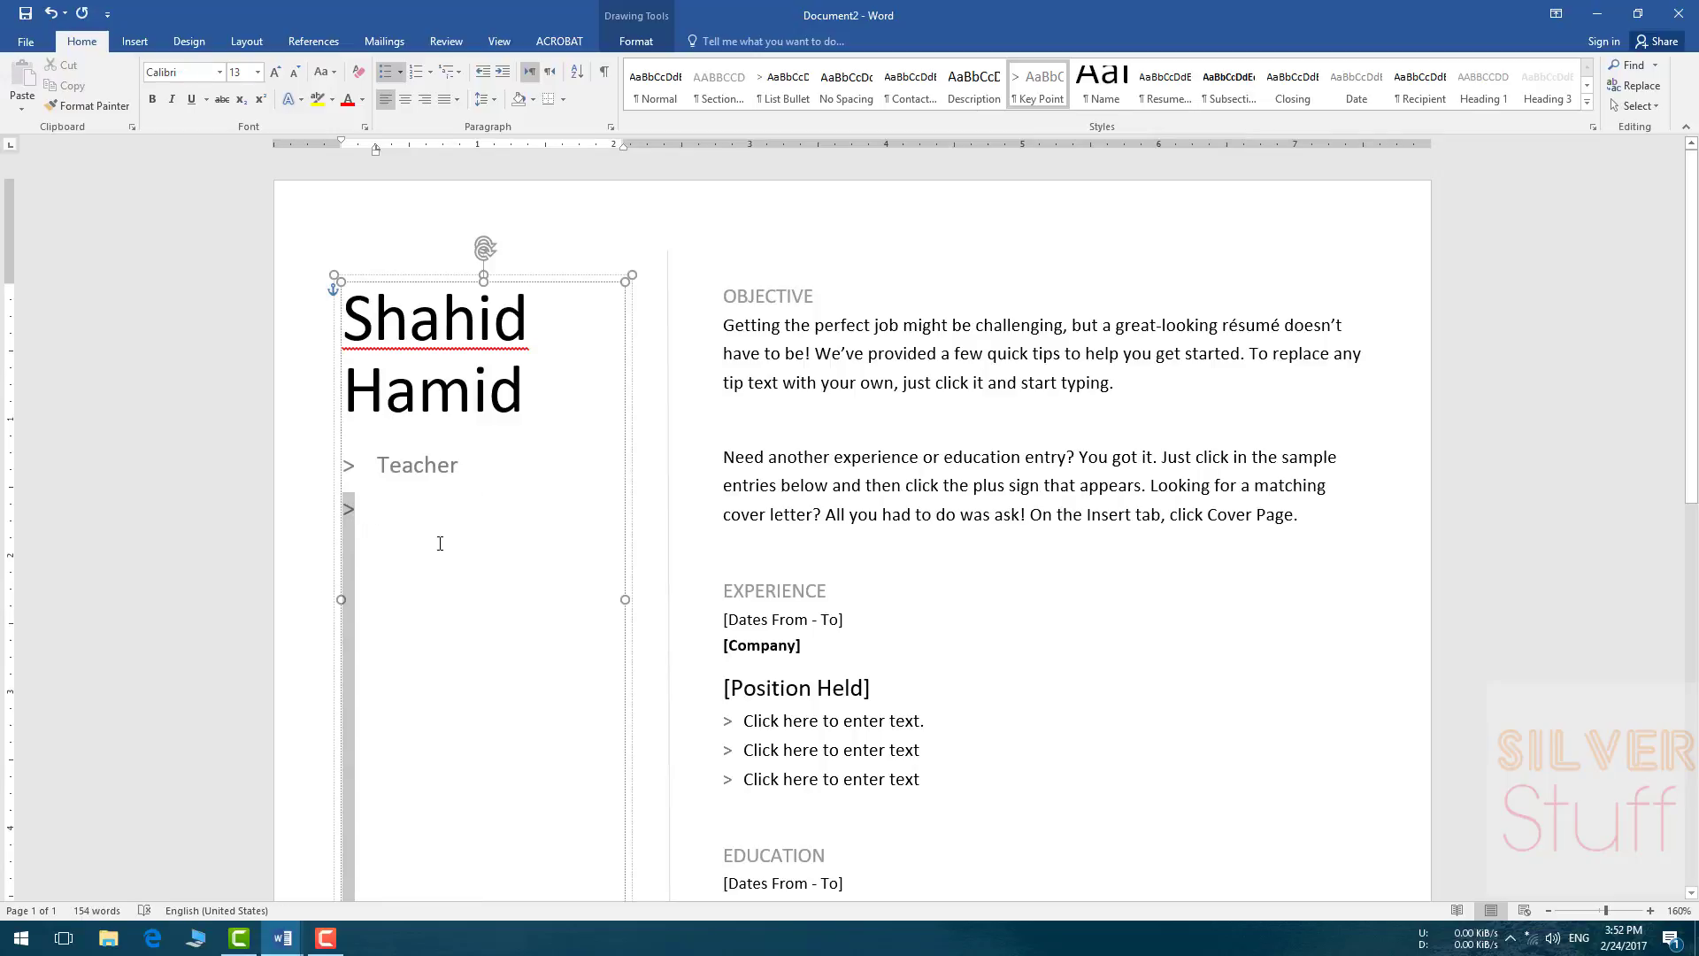
{"action": "key", "text": "BackSpace"}
{"action": "left_click", "coordinate": [959, 624]}
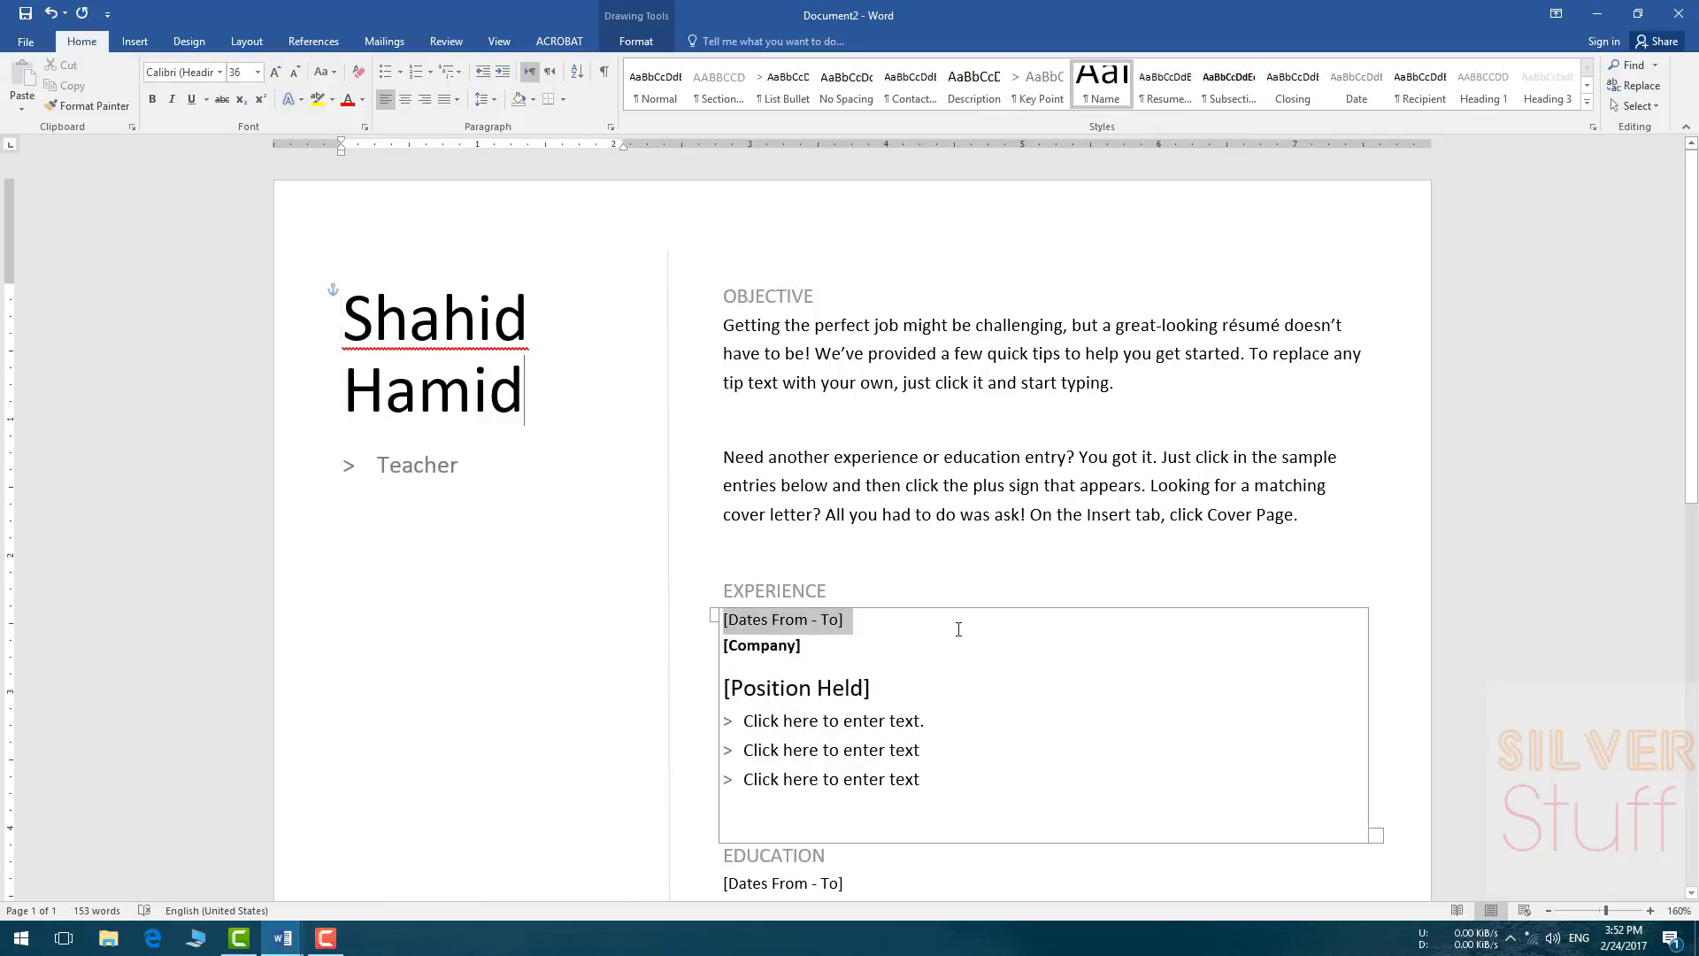
Step: Replace the Objective tip text with 'Hello everyone lklasjdfl lkjsldjf lkj'
{"action": "scroll", "coordinate": [918, 382], "scroll_direction": "down", "scroll_amount": 1}
{"action": "left_click", "coordinate": [817, 359]}
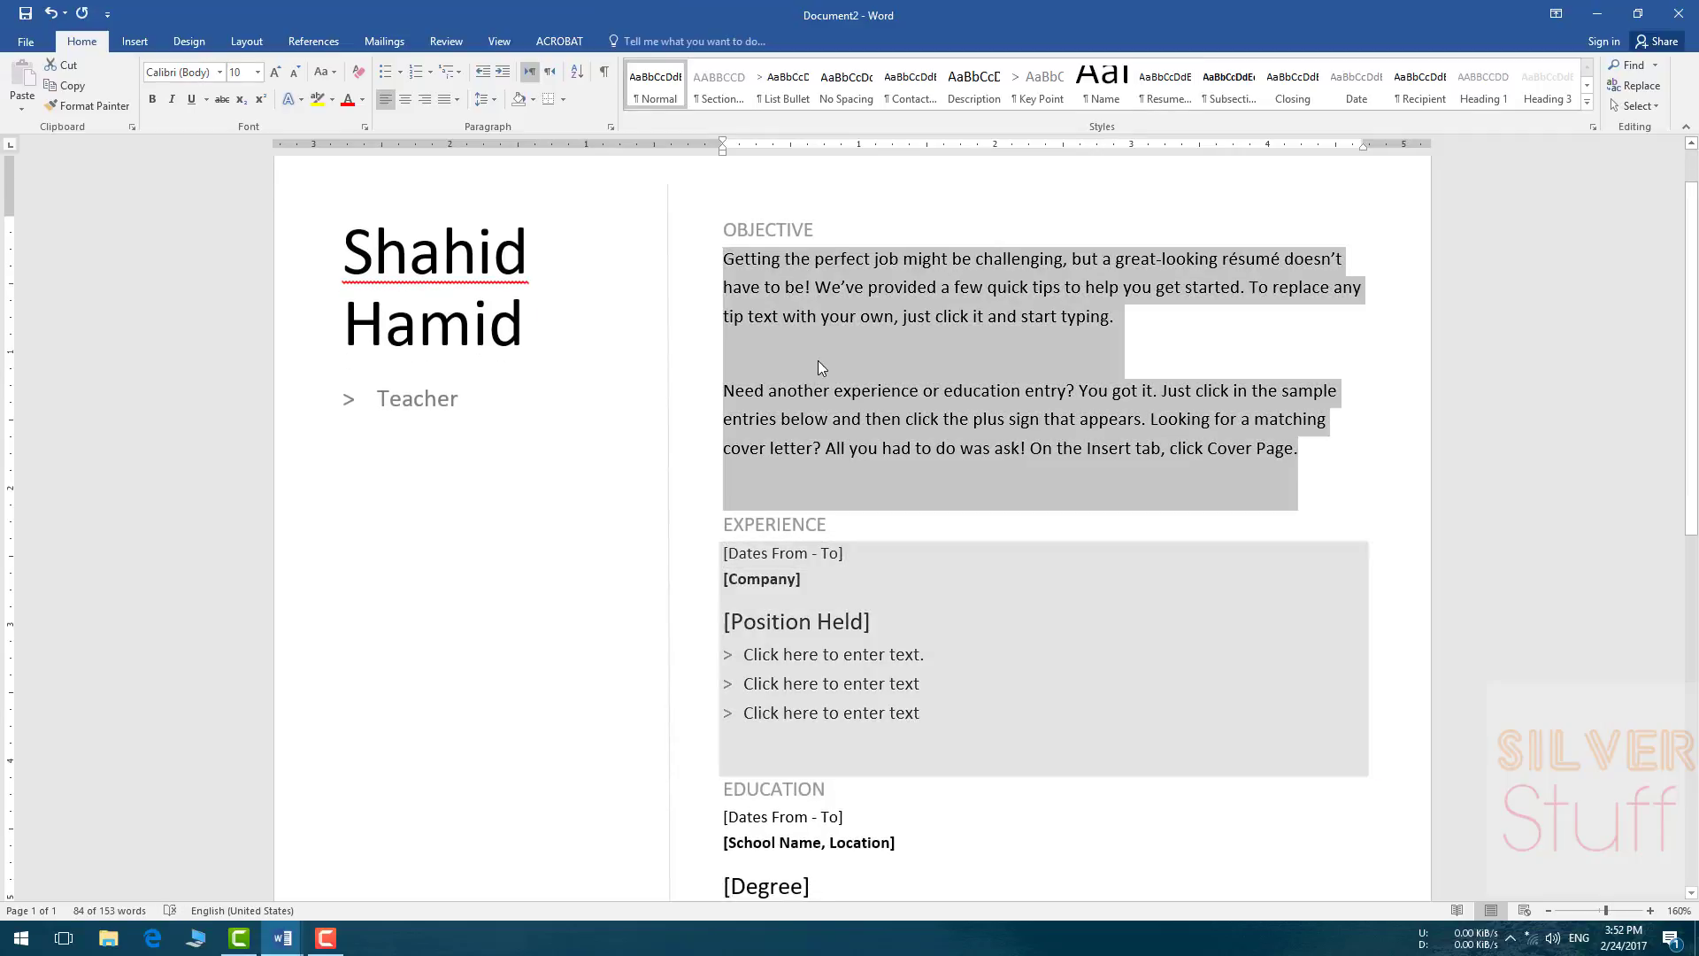
{"action": "scroll", "coordinate": [815, 364], "scroll_direction": "up", "scroll_amount": 1}
{"action": "left_click", "coordinate": [774, 297]}
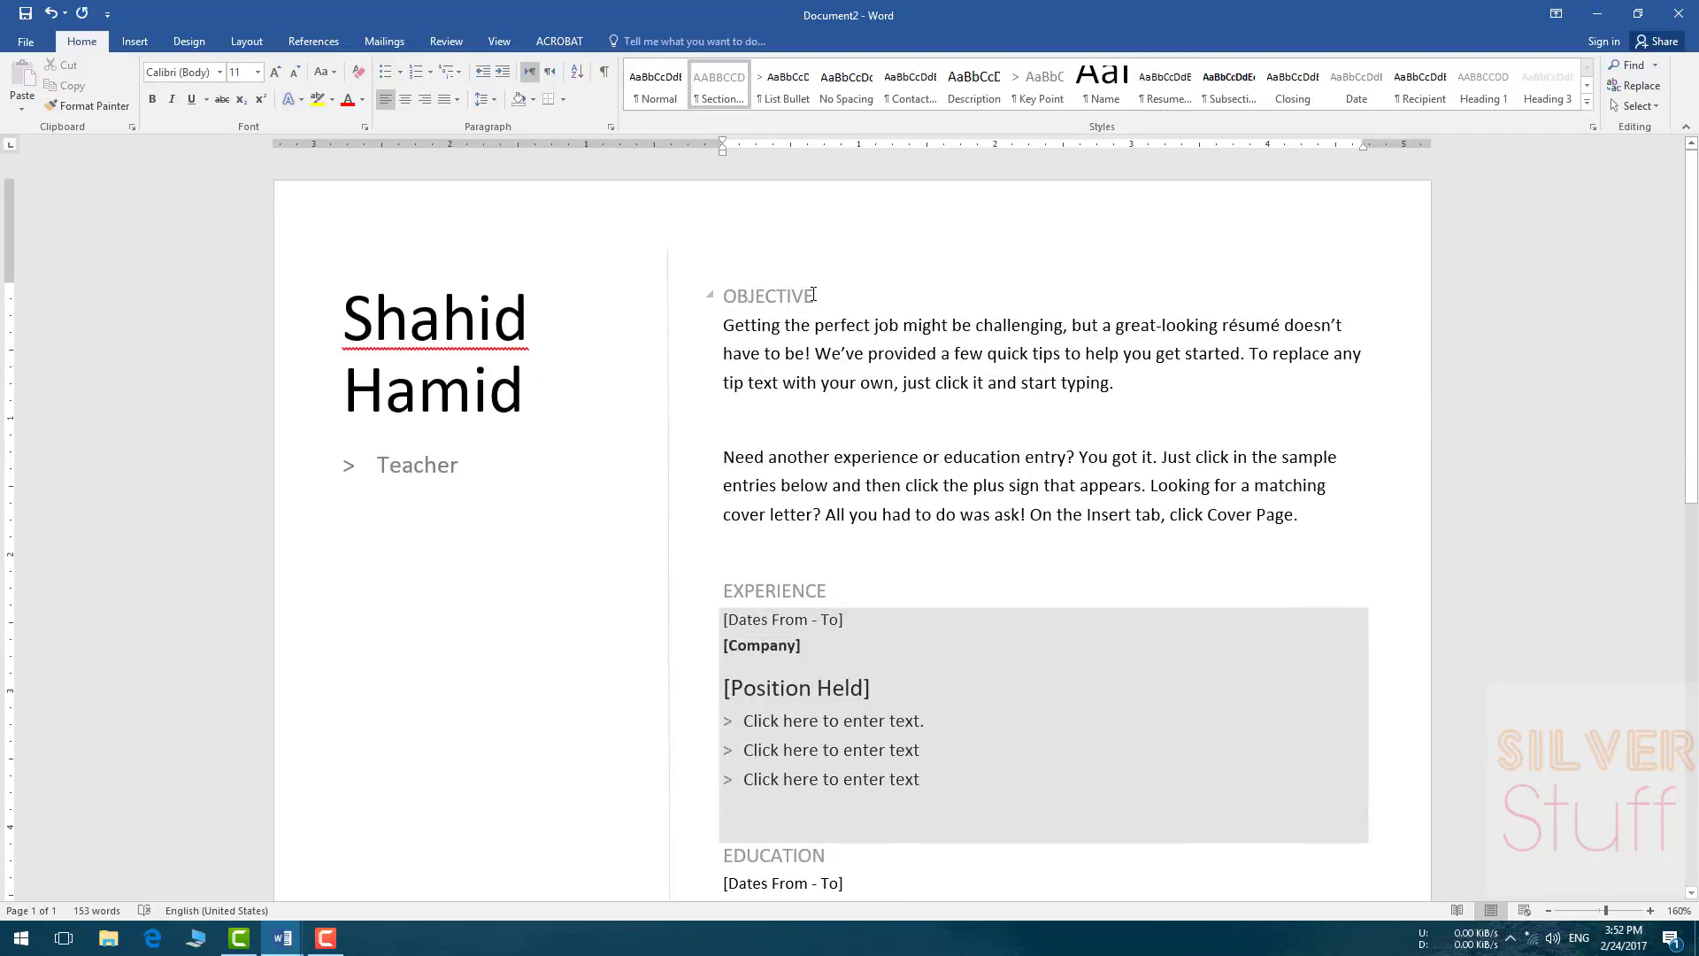
{"action": "left_click", "coordinate": [819, 342]}
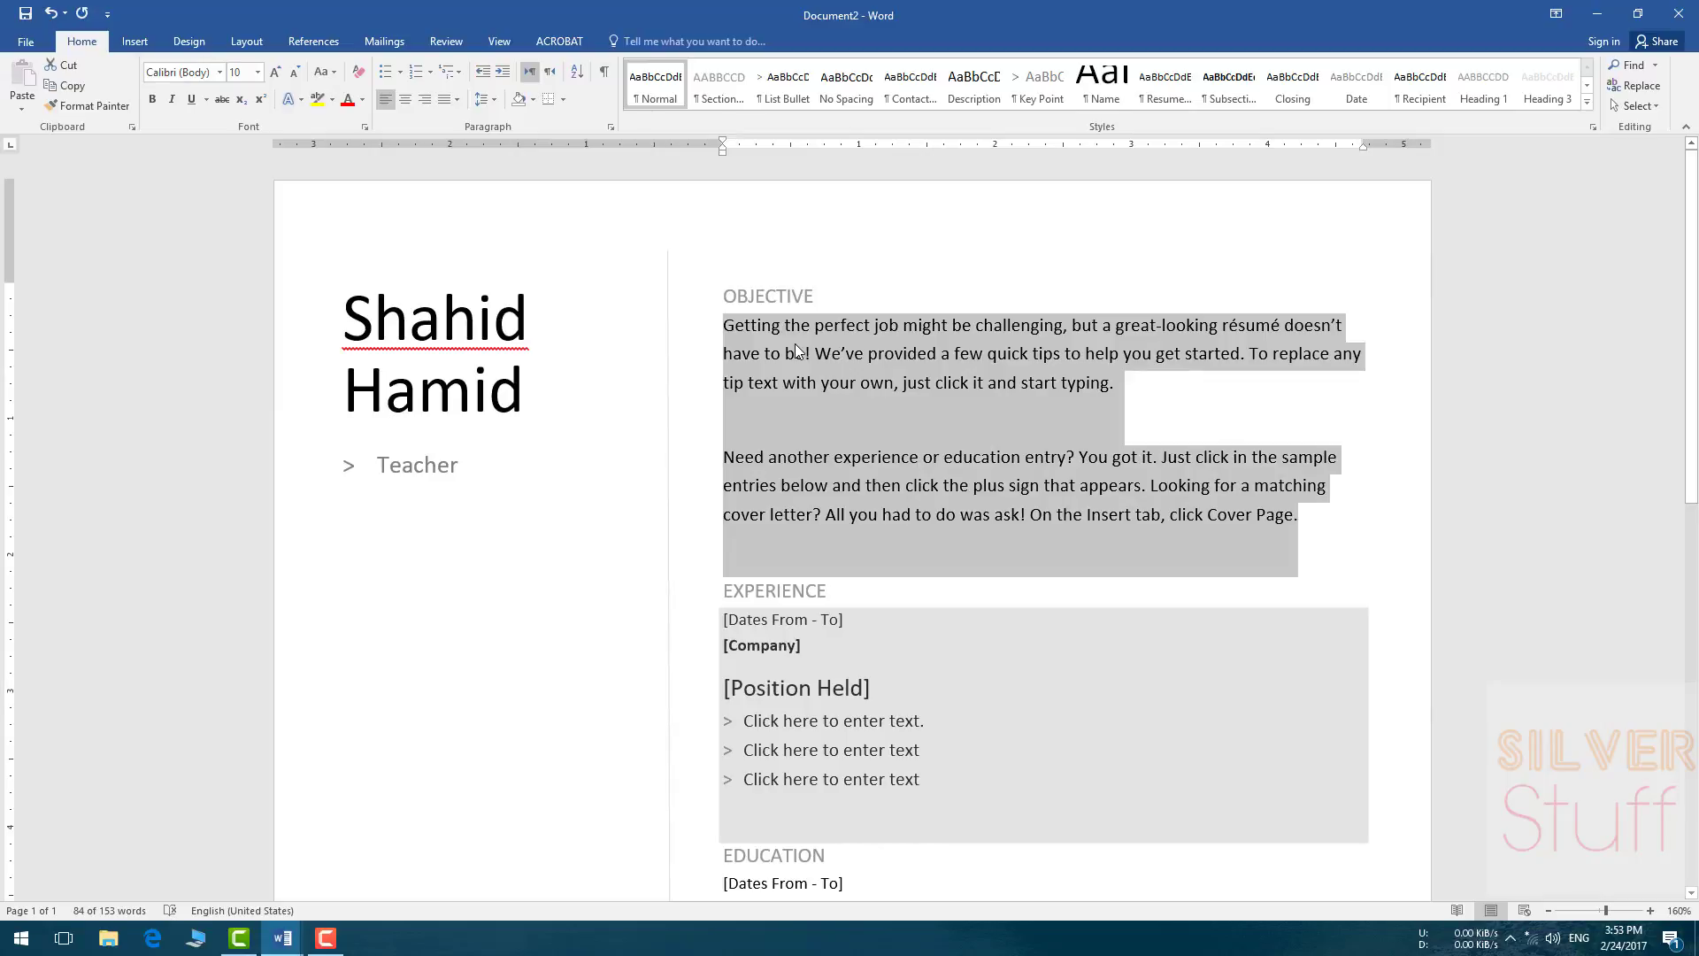
{"action": "type", "text": "He"}
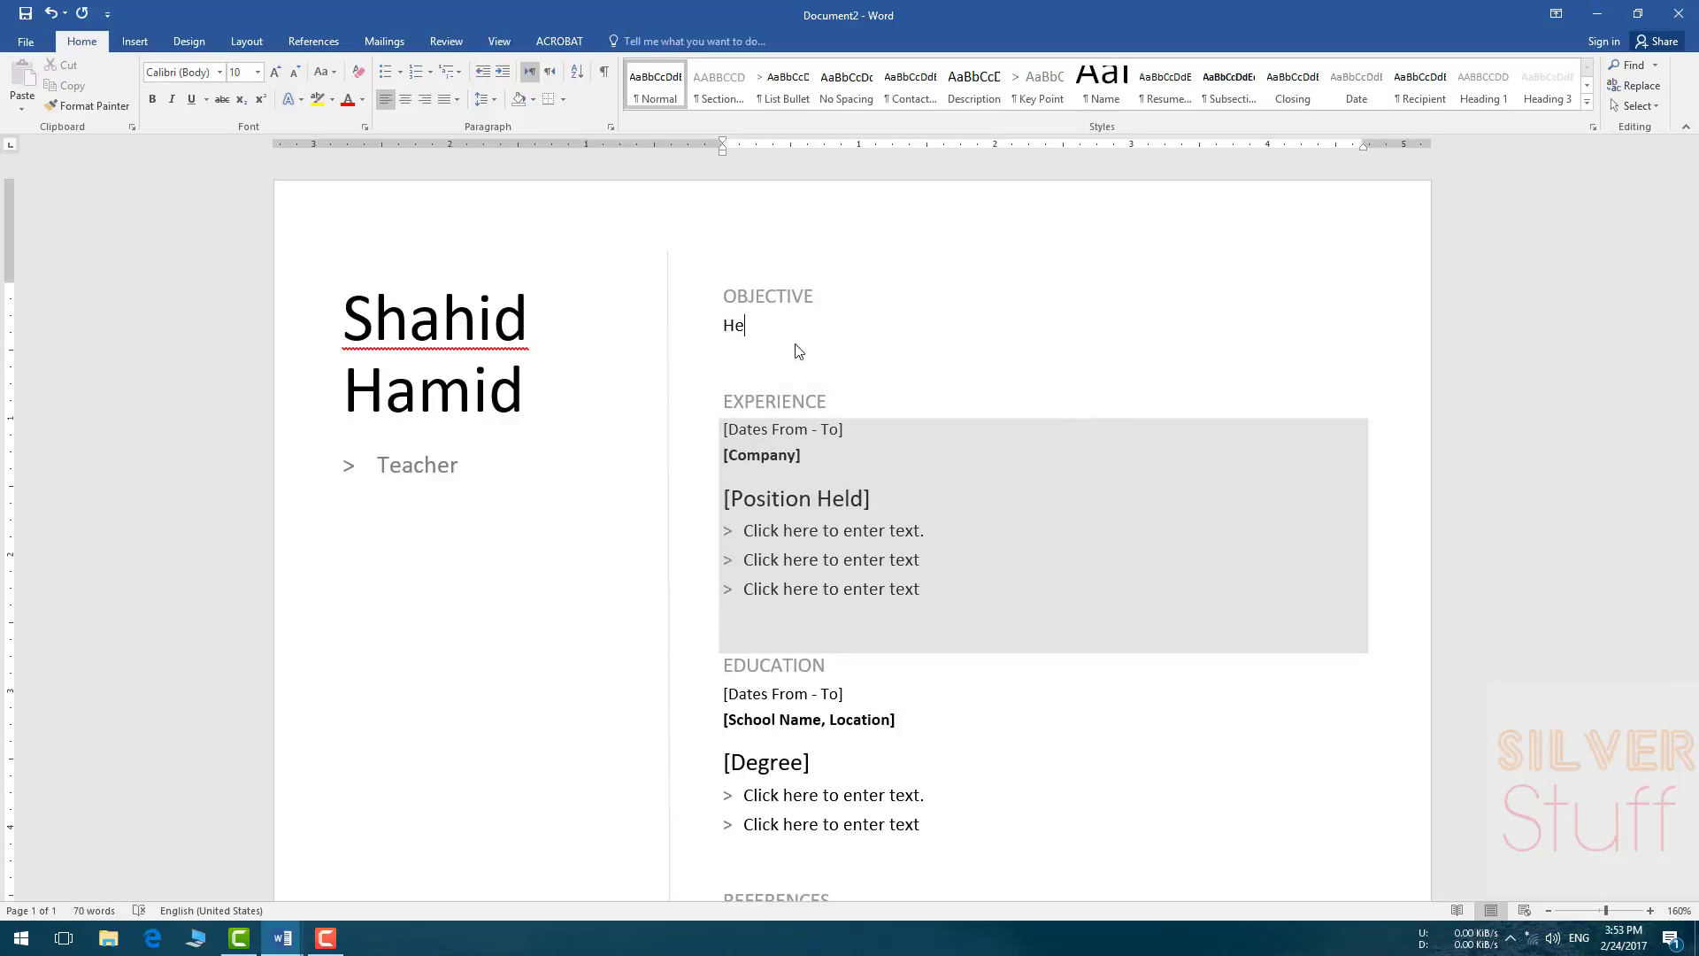
{"action": "type", "text": "llow E"}
{"action": "key", "text": "BackSpace"}
{"action": "key", "text": "BackSpace"}
{"action": "key", "text": "BackSpace"}
{"action": "type", "text": "everyone lklasjdfl lkjsldjf lkj"}
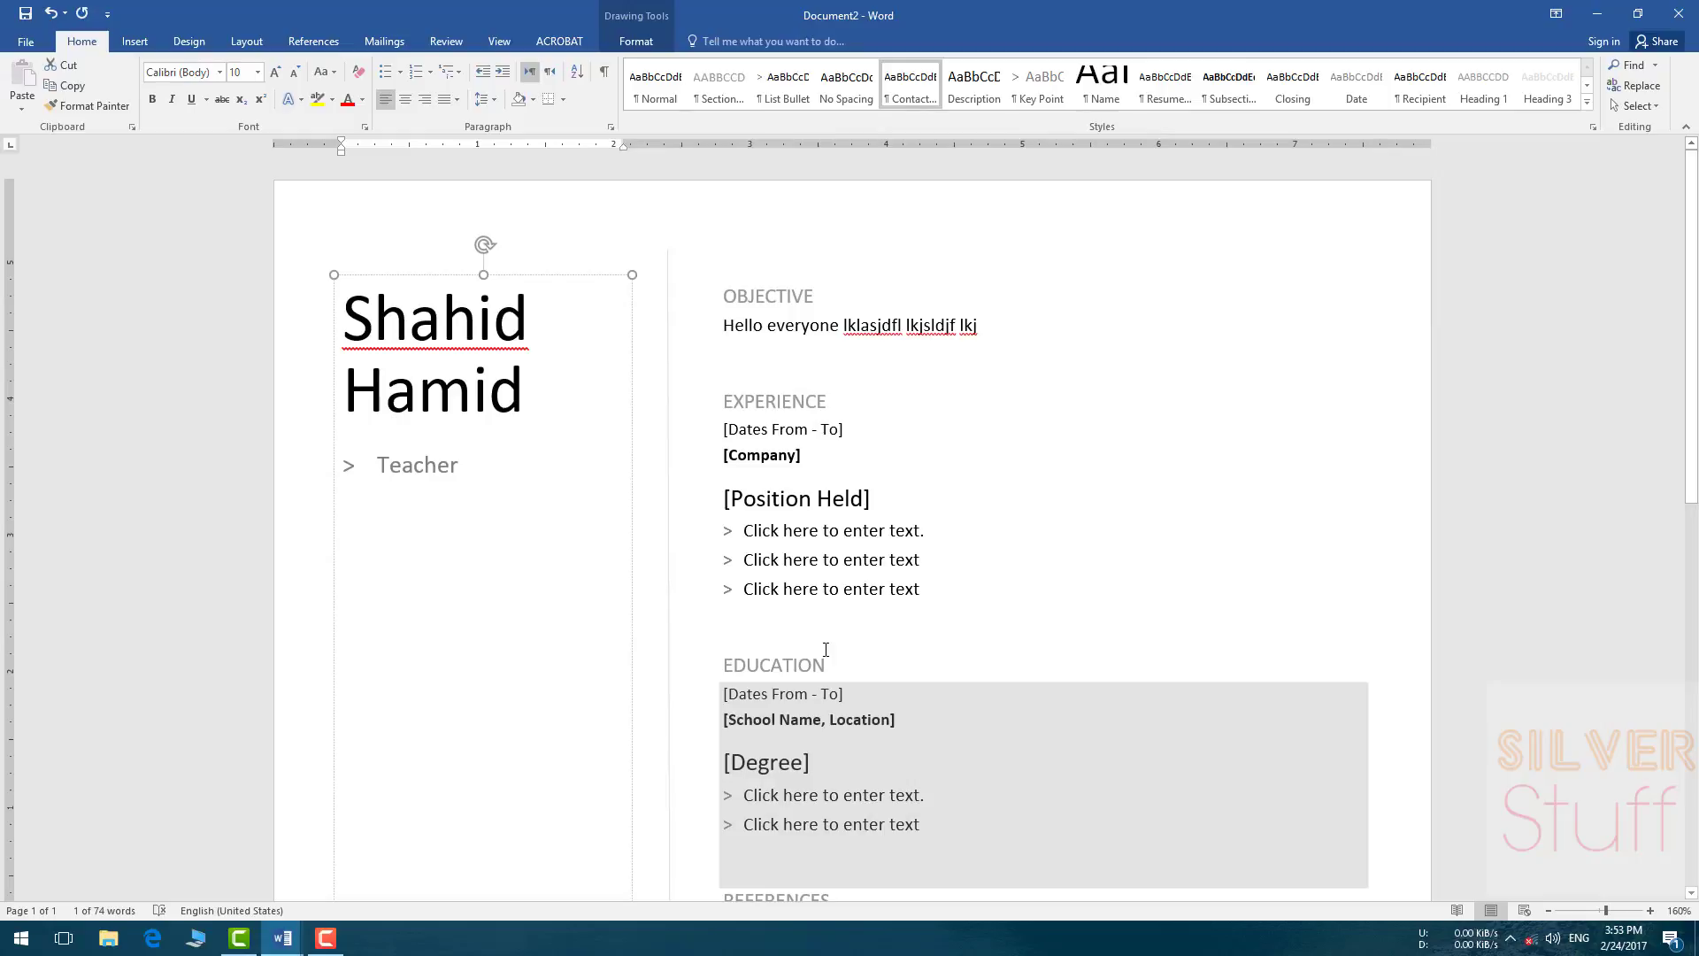
Step: Go to File > New and scroll through the template thumbnails
{"action": "left_click", "coordinate": [26, 41]}
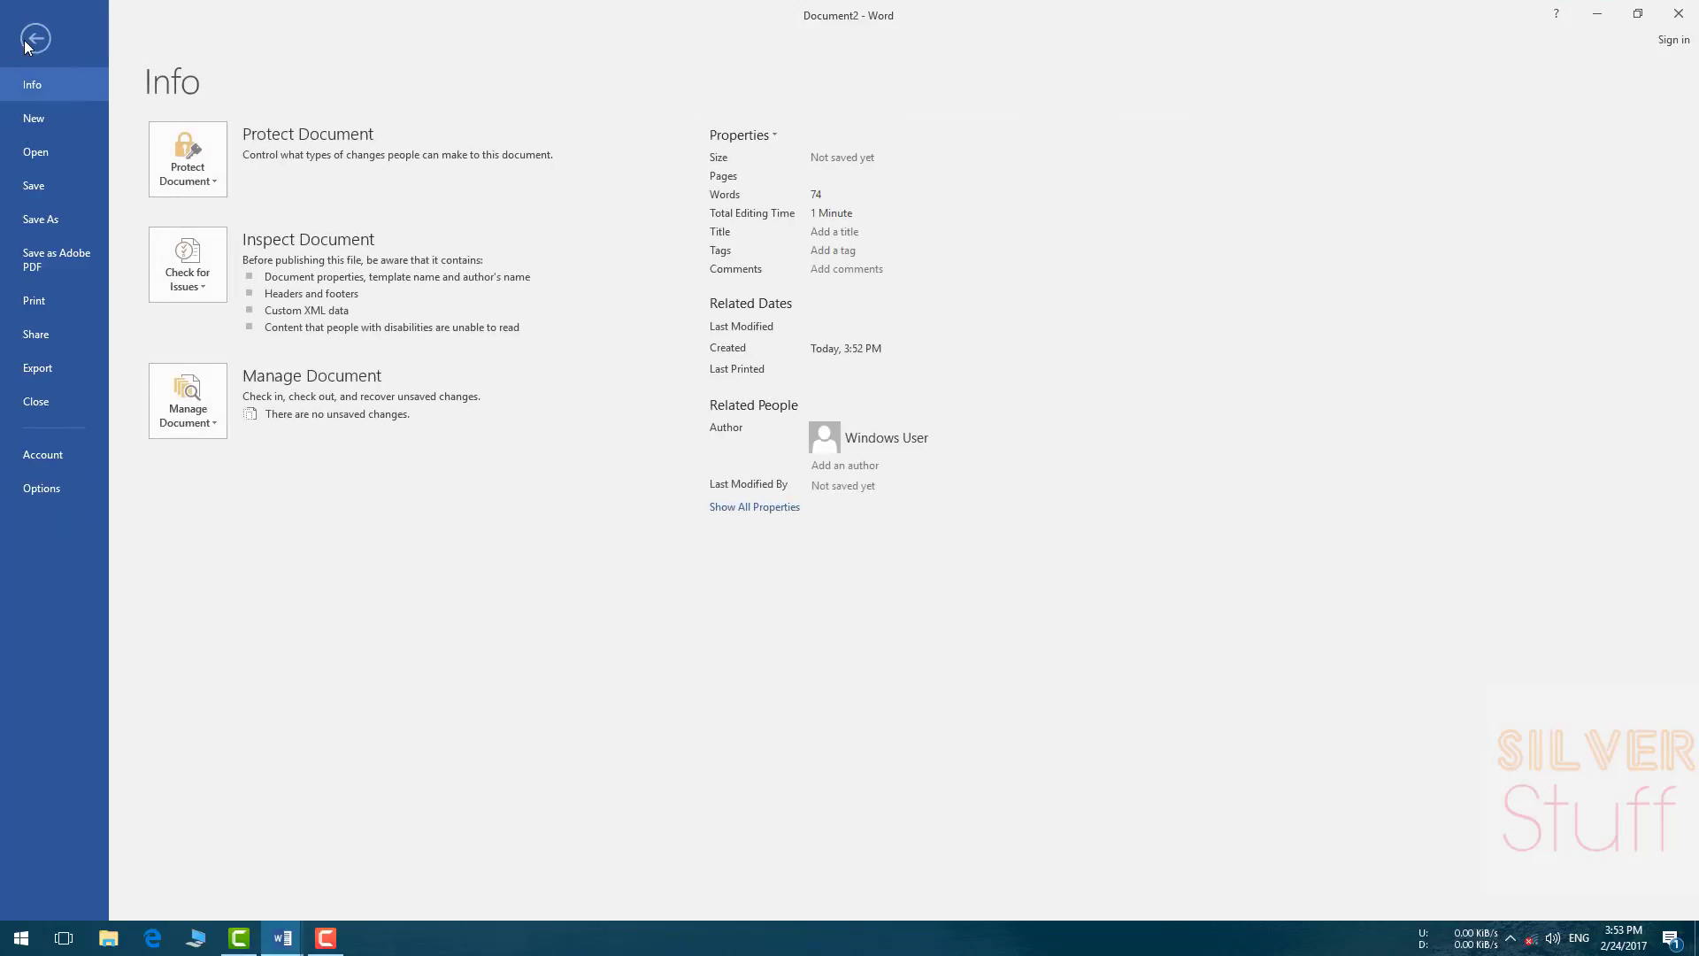
{"action": "left_click", "coordinate": [54, 119]}
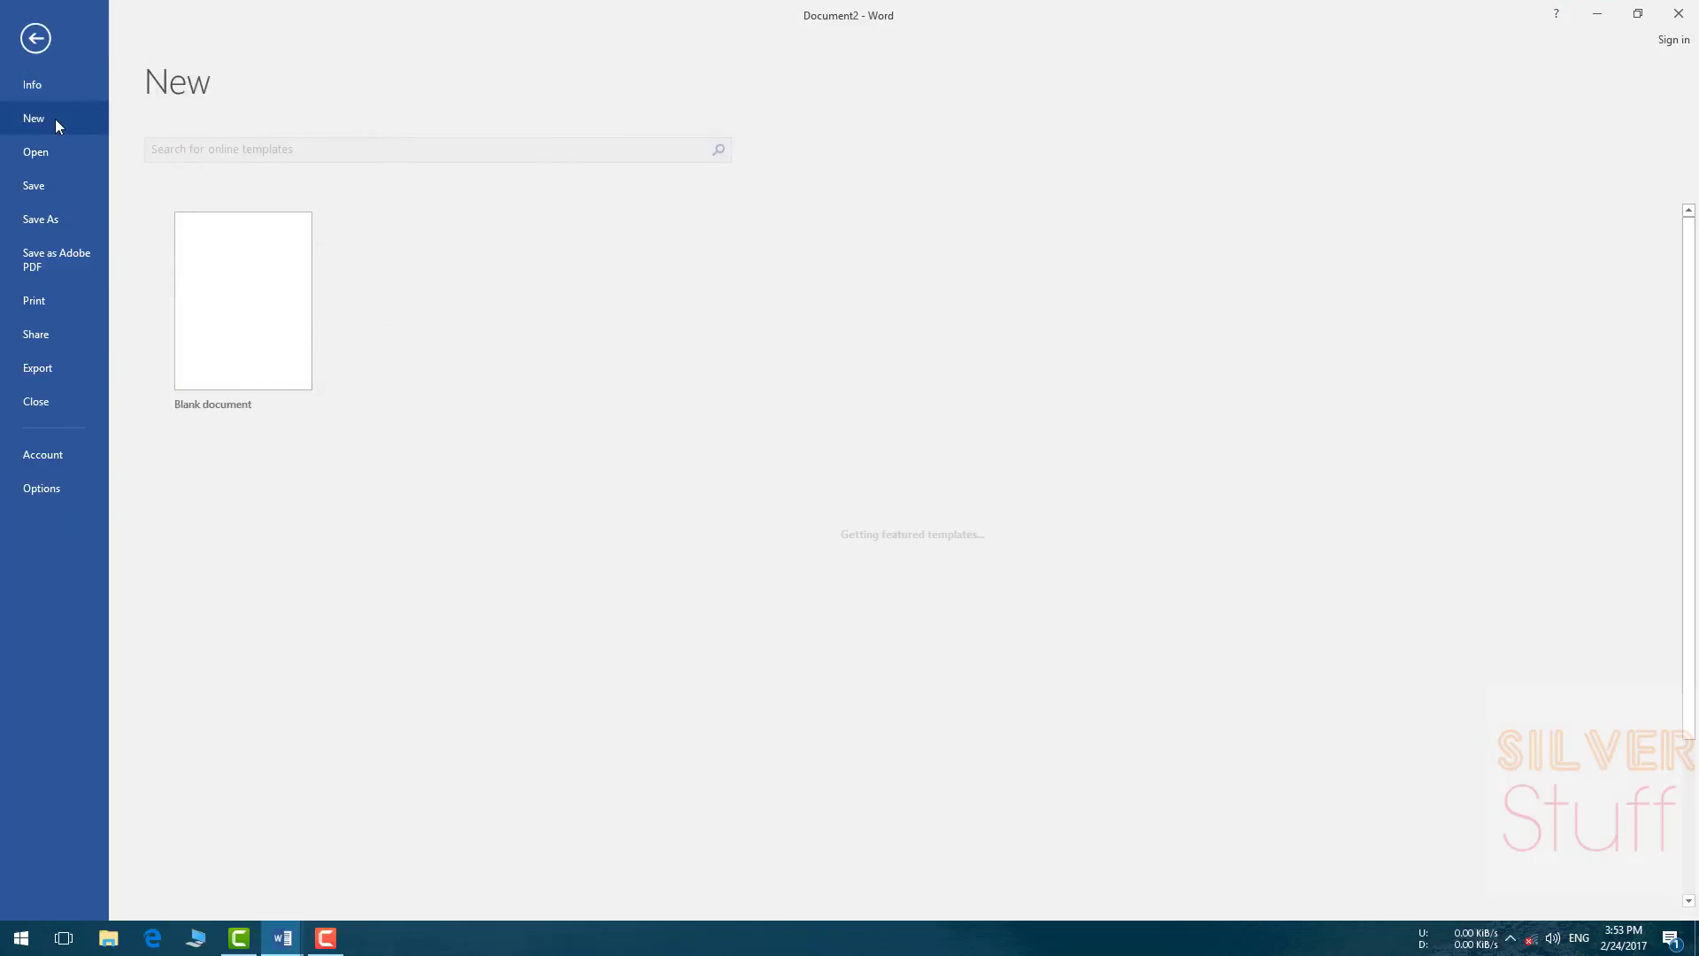
{"action": "scroll", "coordinate": [1133, 796], "scroll_direction": "down", "scroll_amount": 2}
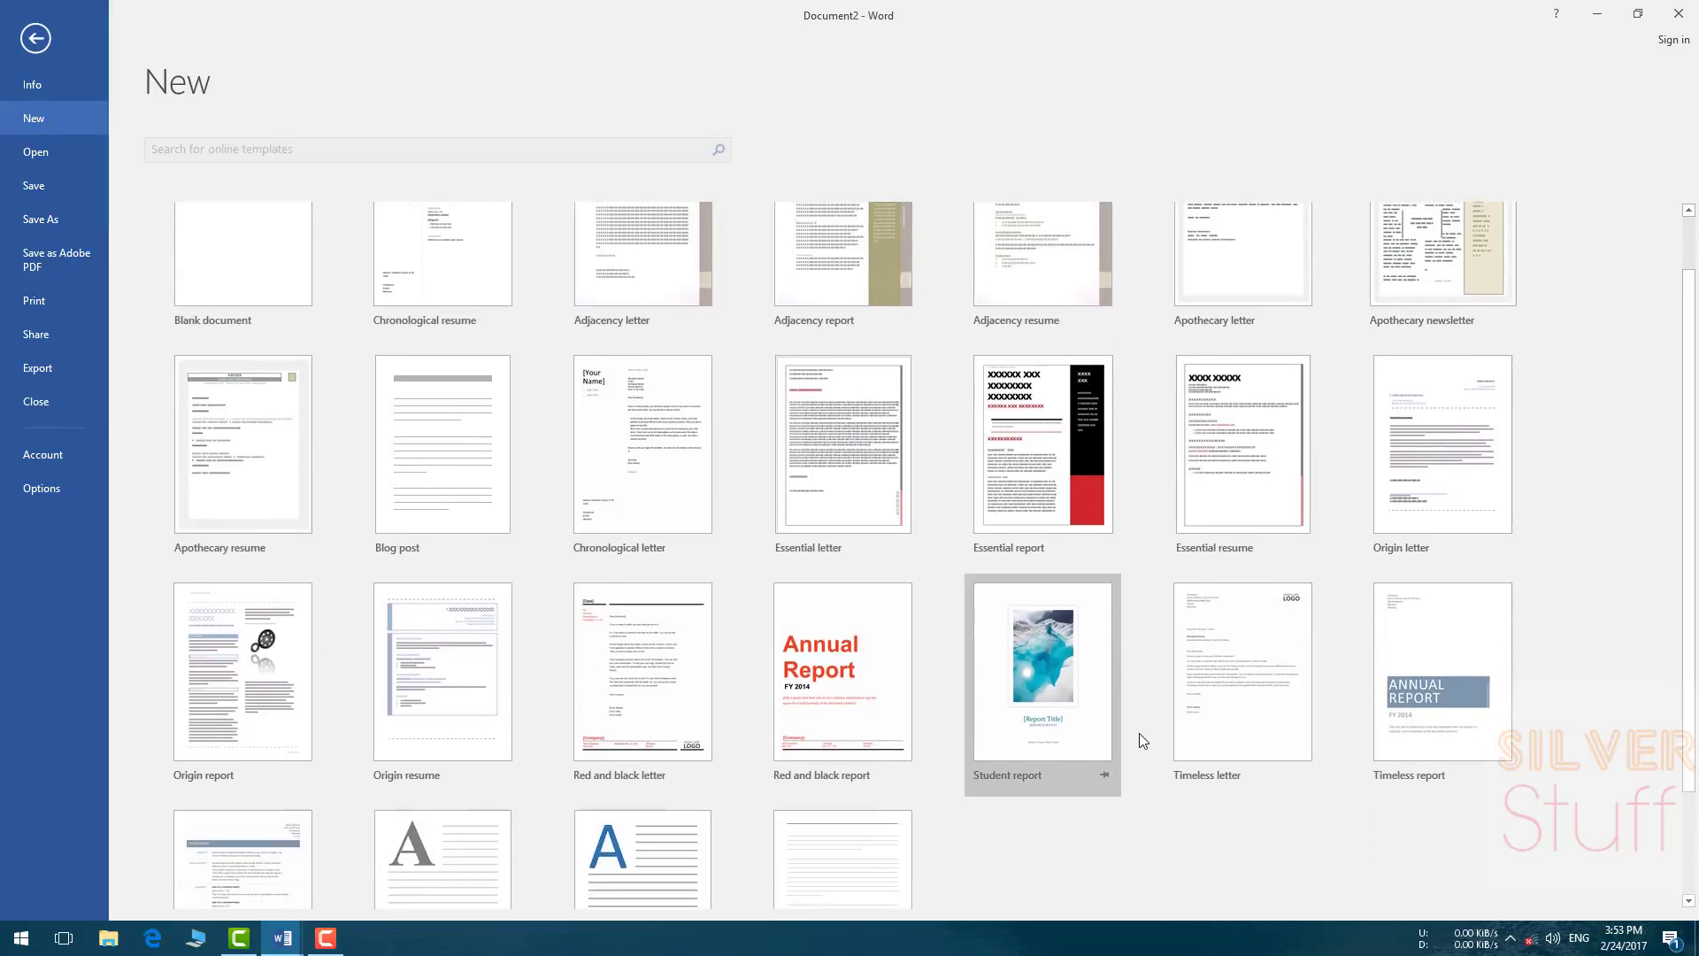
{"action": "scroll", "coordinate": [1133, 784], "scroll_direction": "down", "scroll_amount": 3}
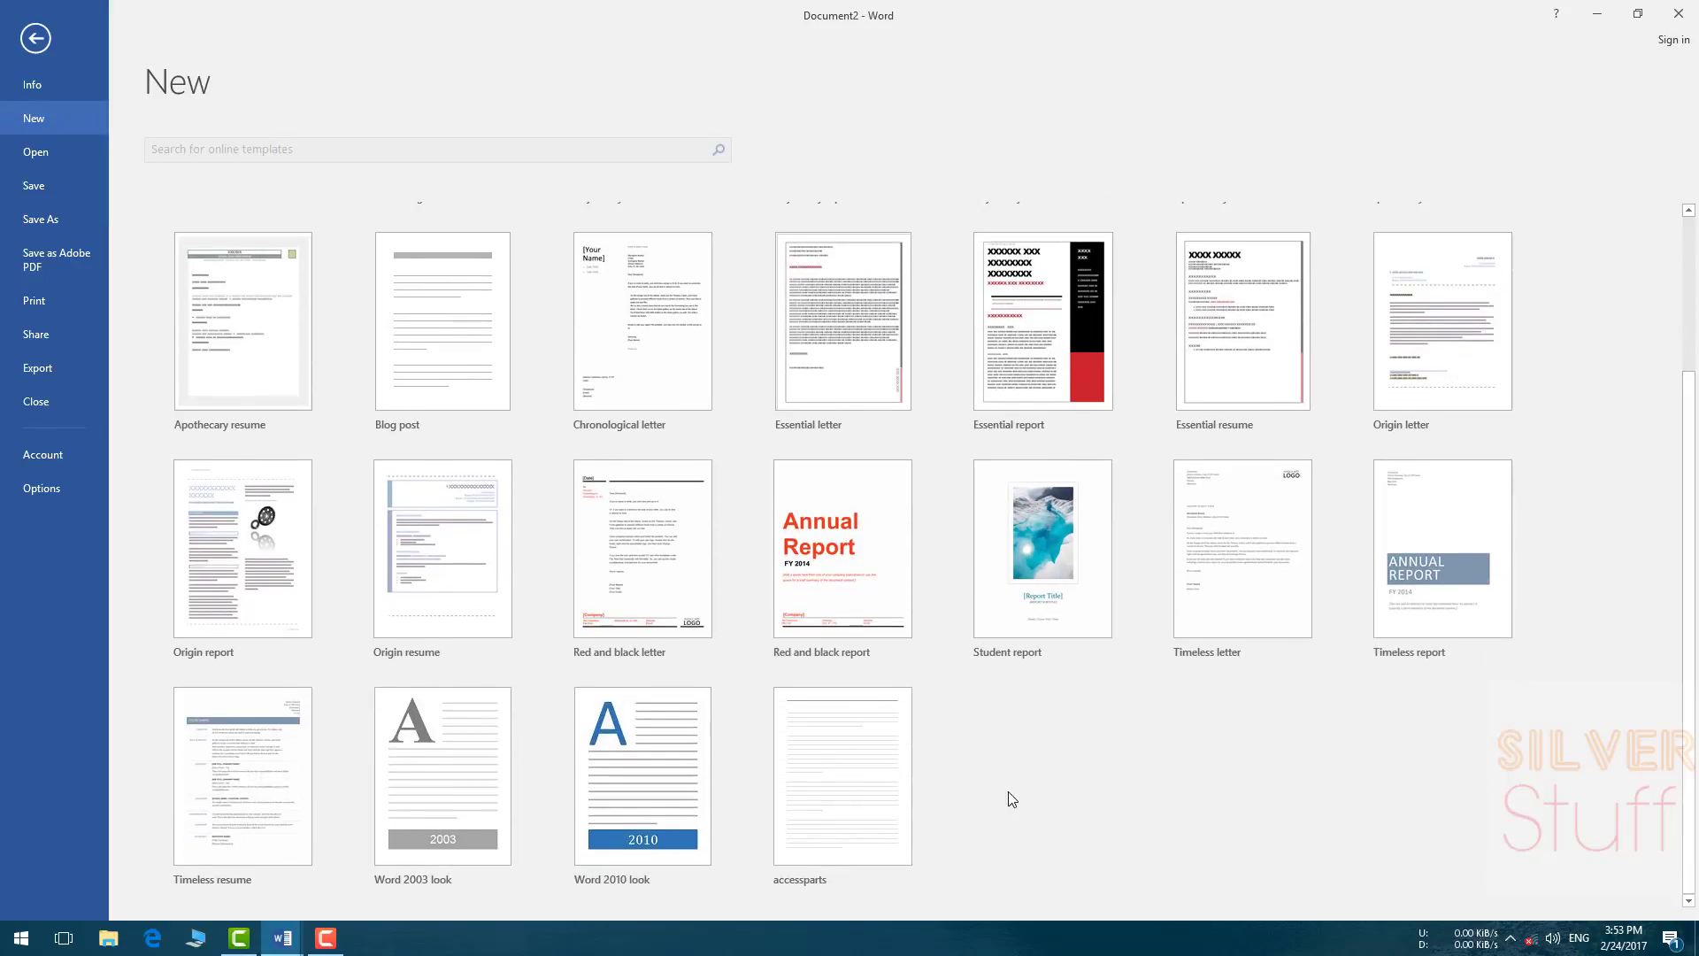
{"action": "scroll", "coordinate": [1042, 801], "scroll_direction": "up", "scroll_amount": 5}
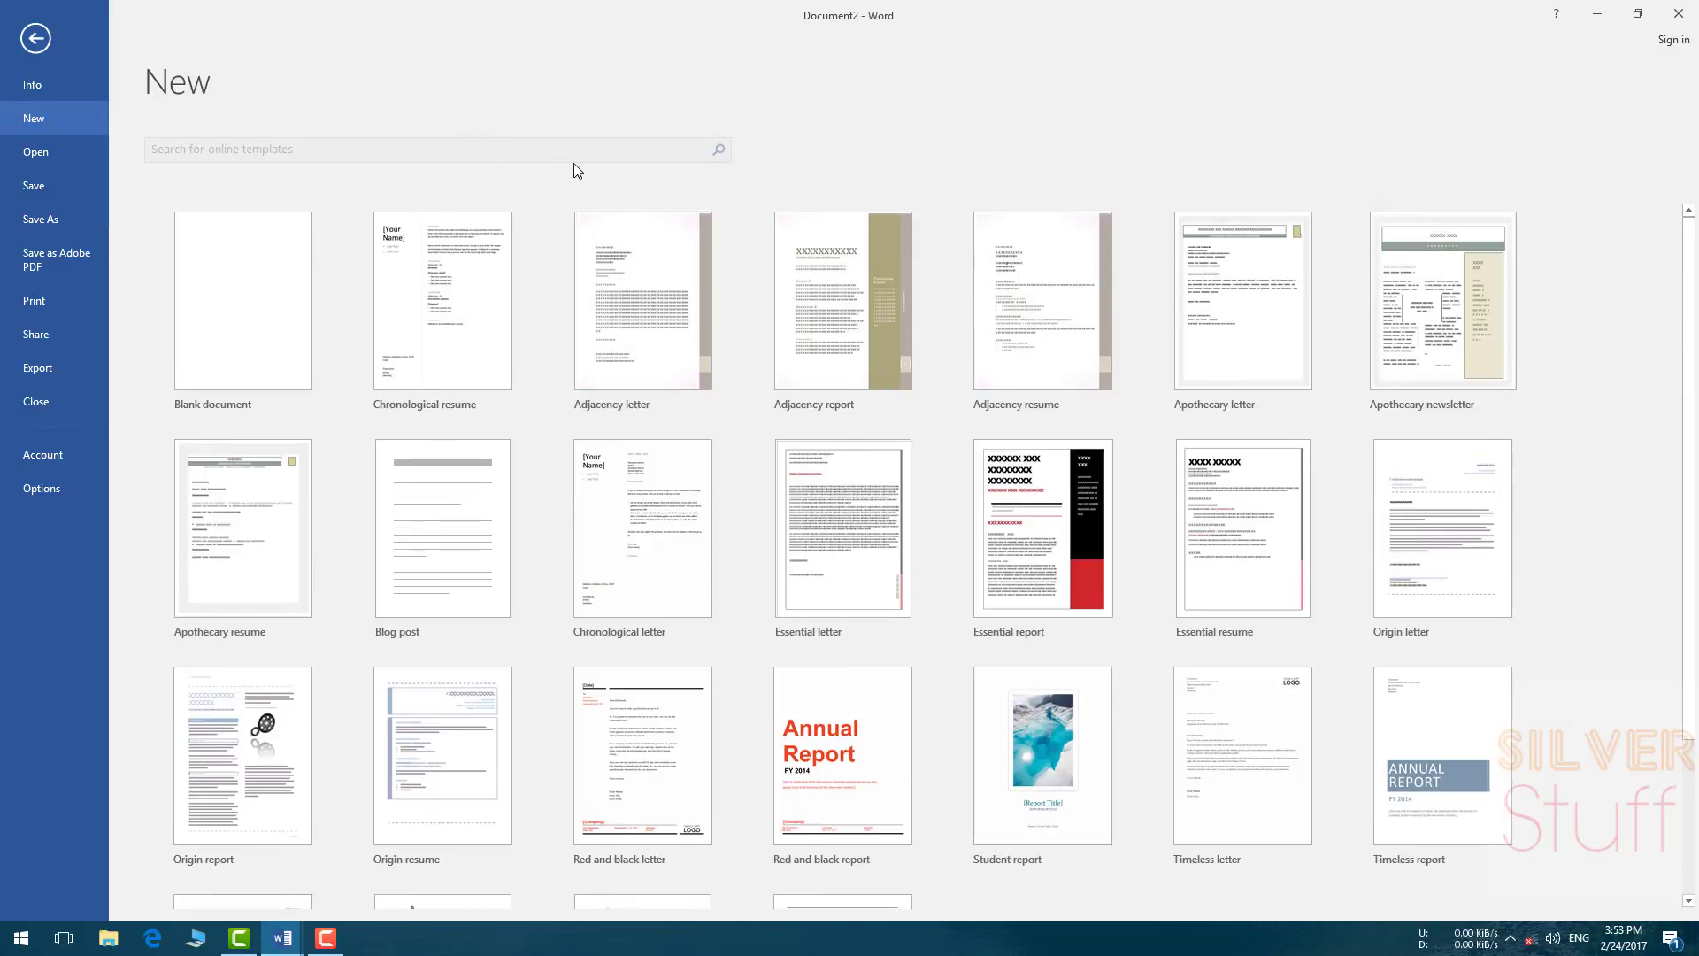